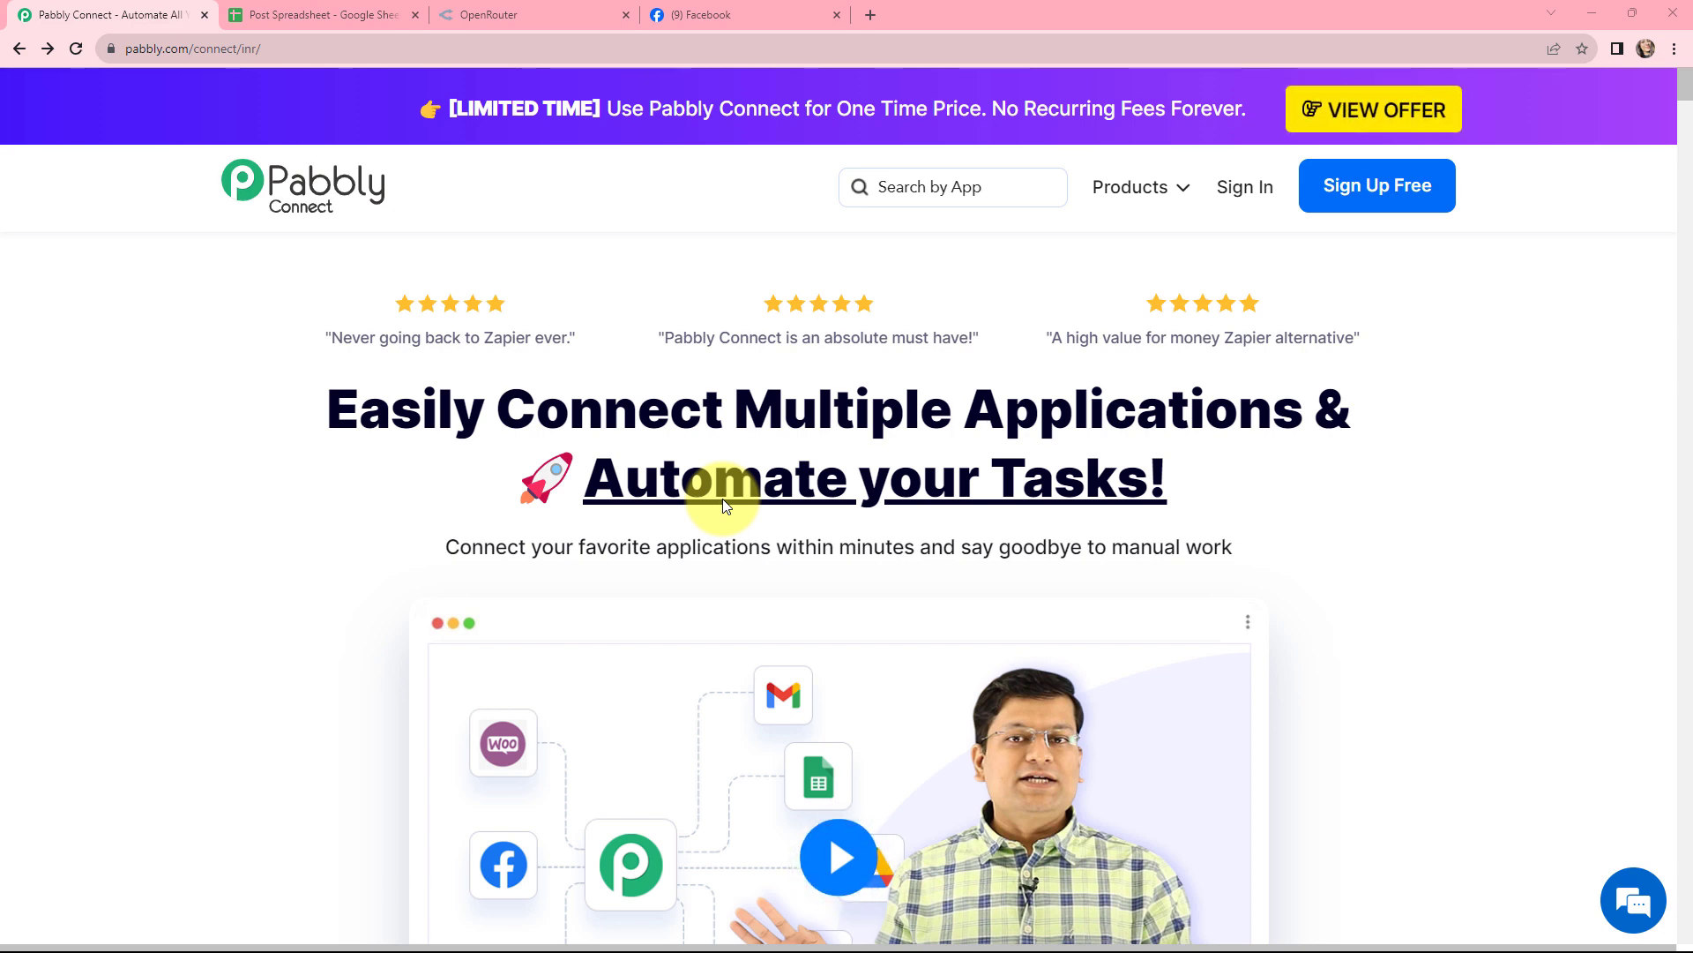
- Sign in to Pabbly and access the Pabbly Connect app
key("ctrl+Tab")
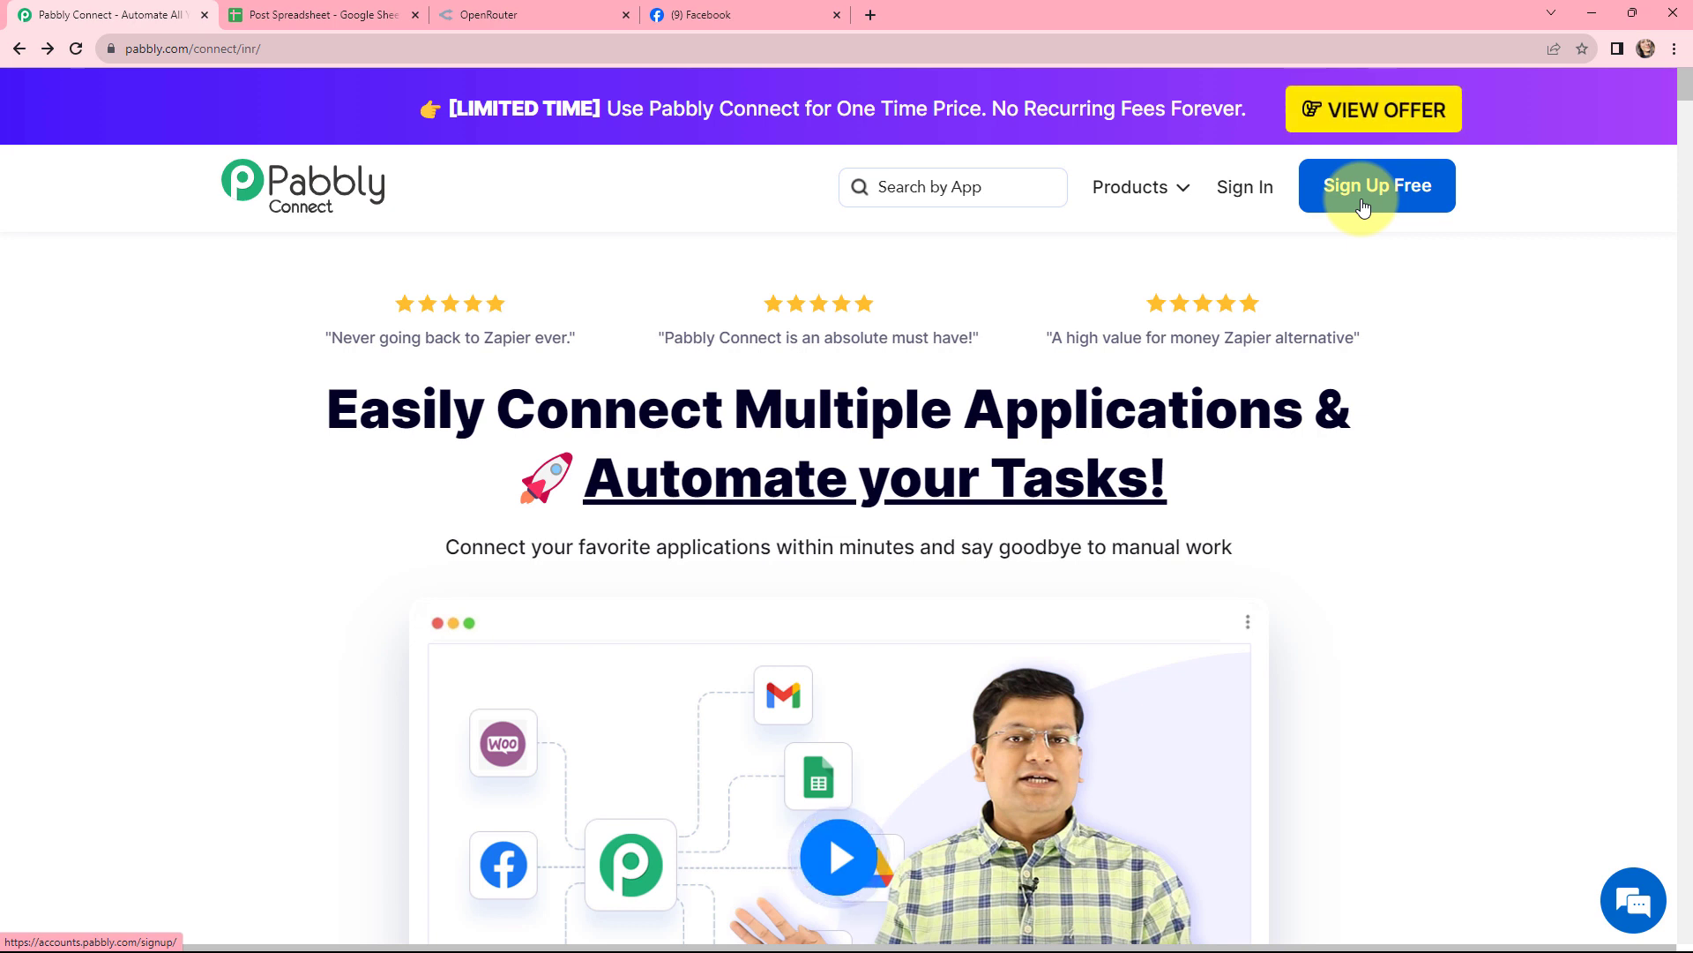
left_click(1233, 188)
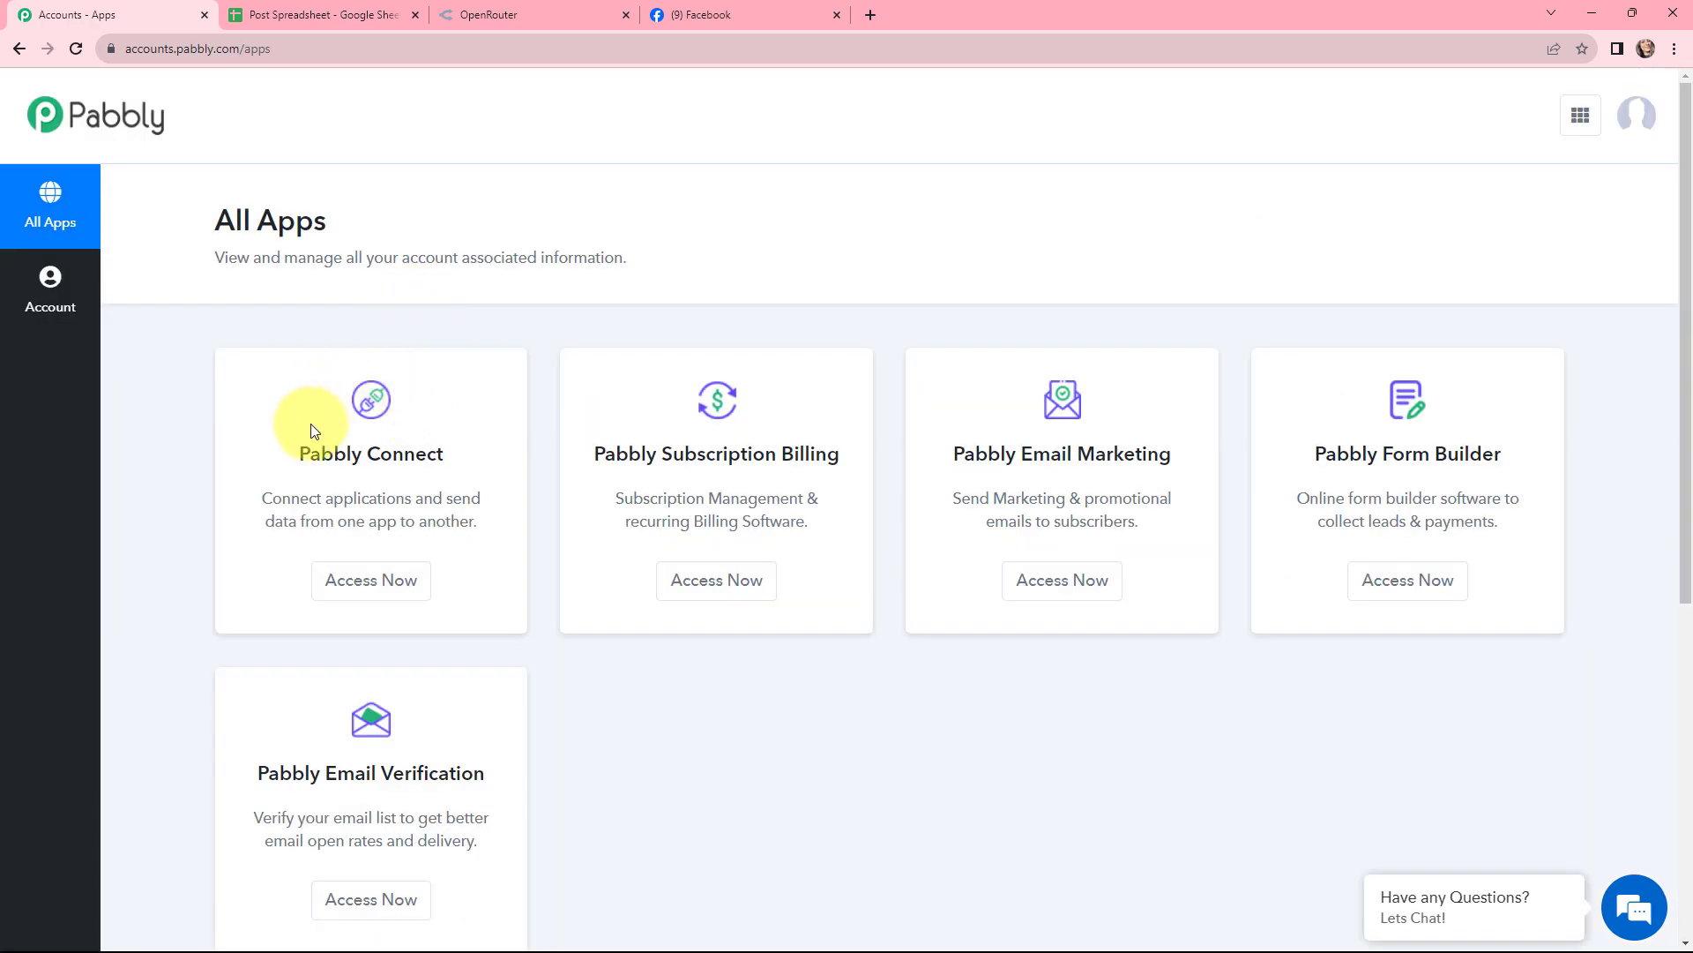
left_click(356, 591)
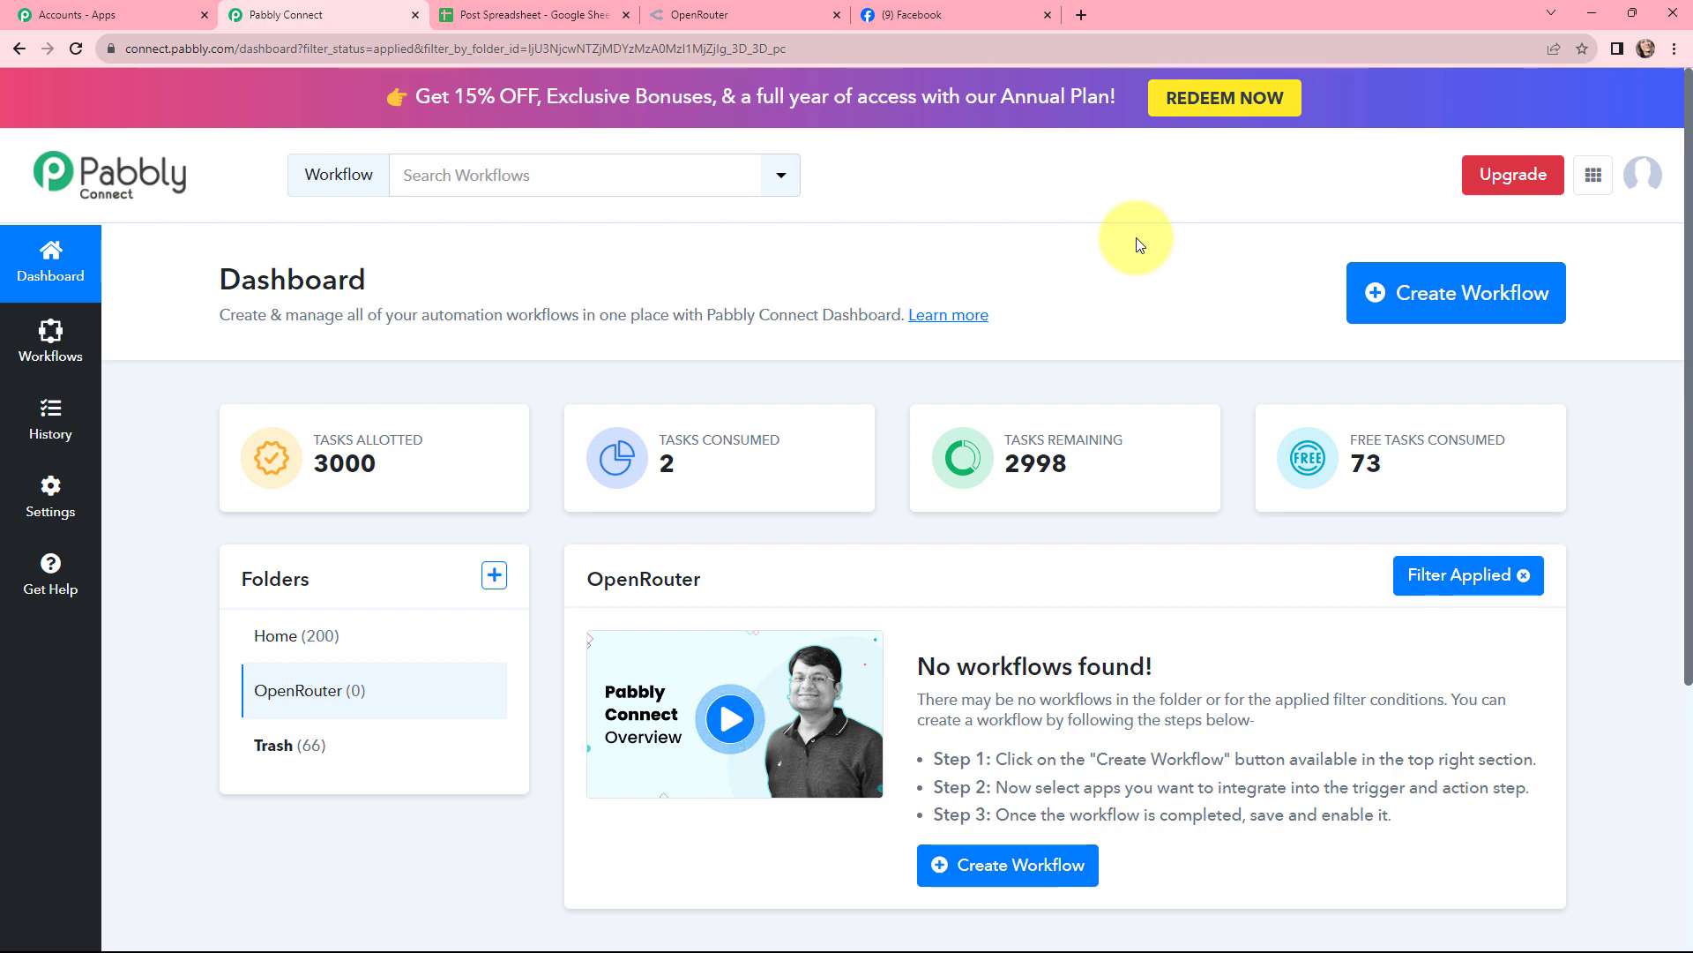
- Create a workflow named "Create Social Media Posts Using OpenRouter" in the OpenRouter folder
left_click(1404, 298)
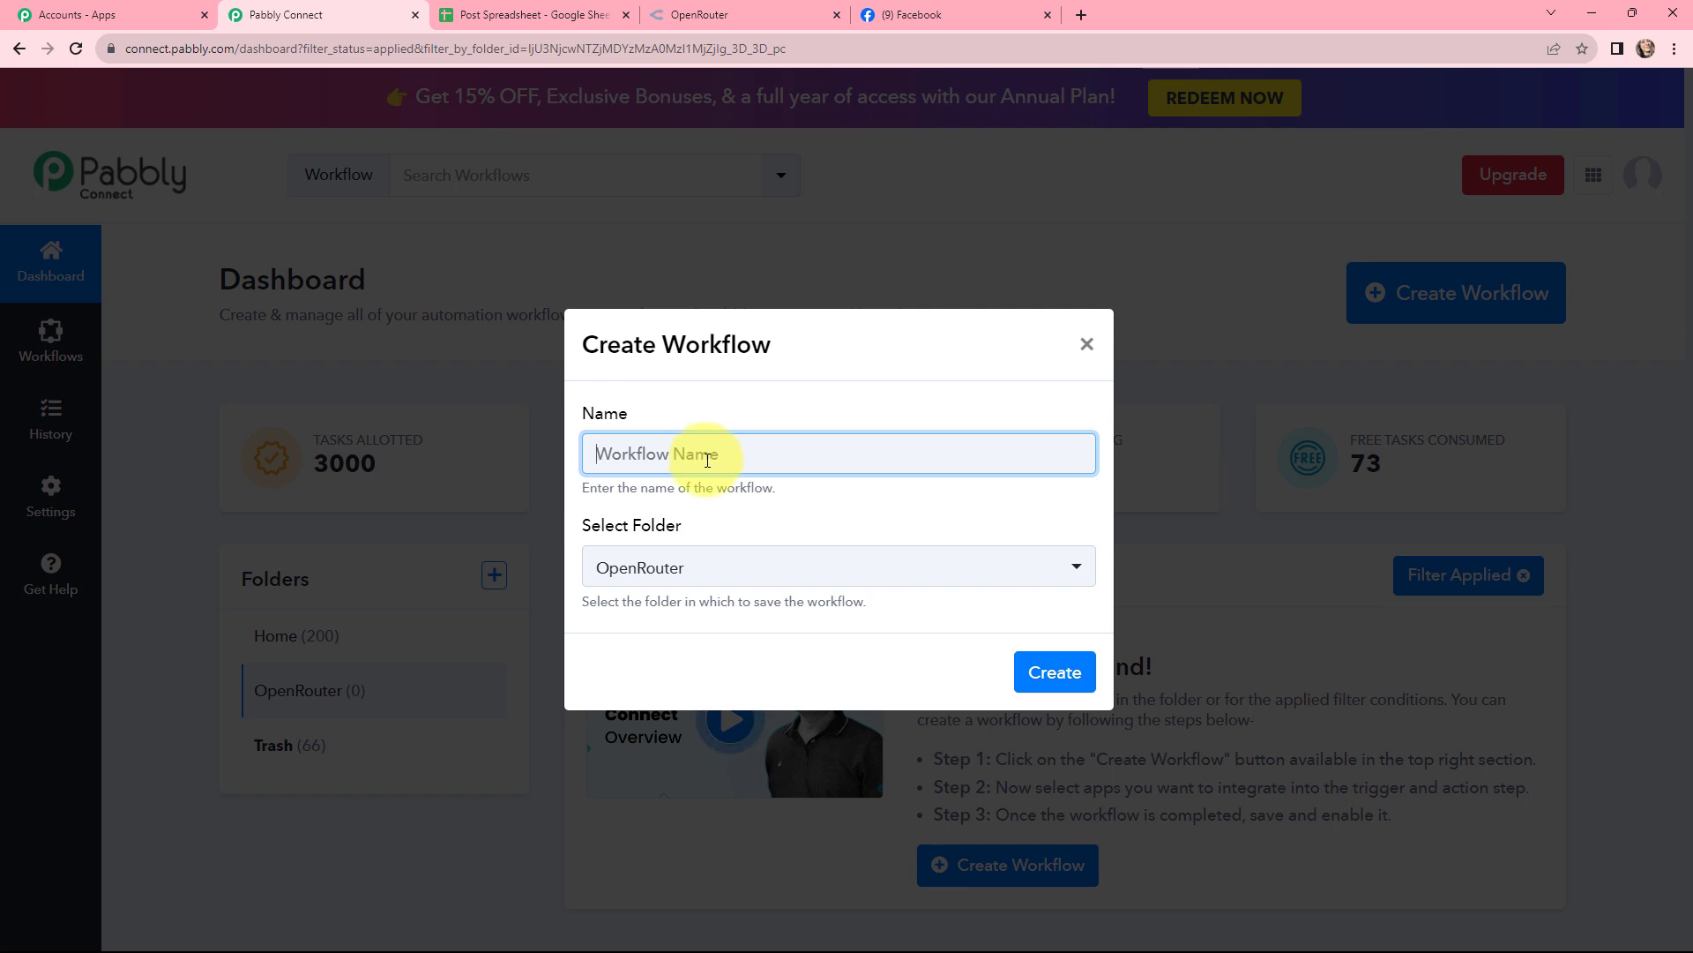
type("Create Social Media Posts Using OpenRouter")
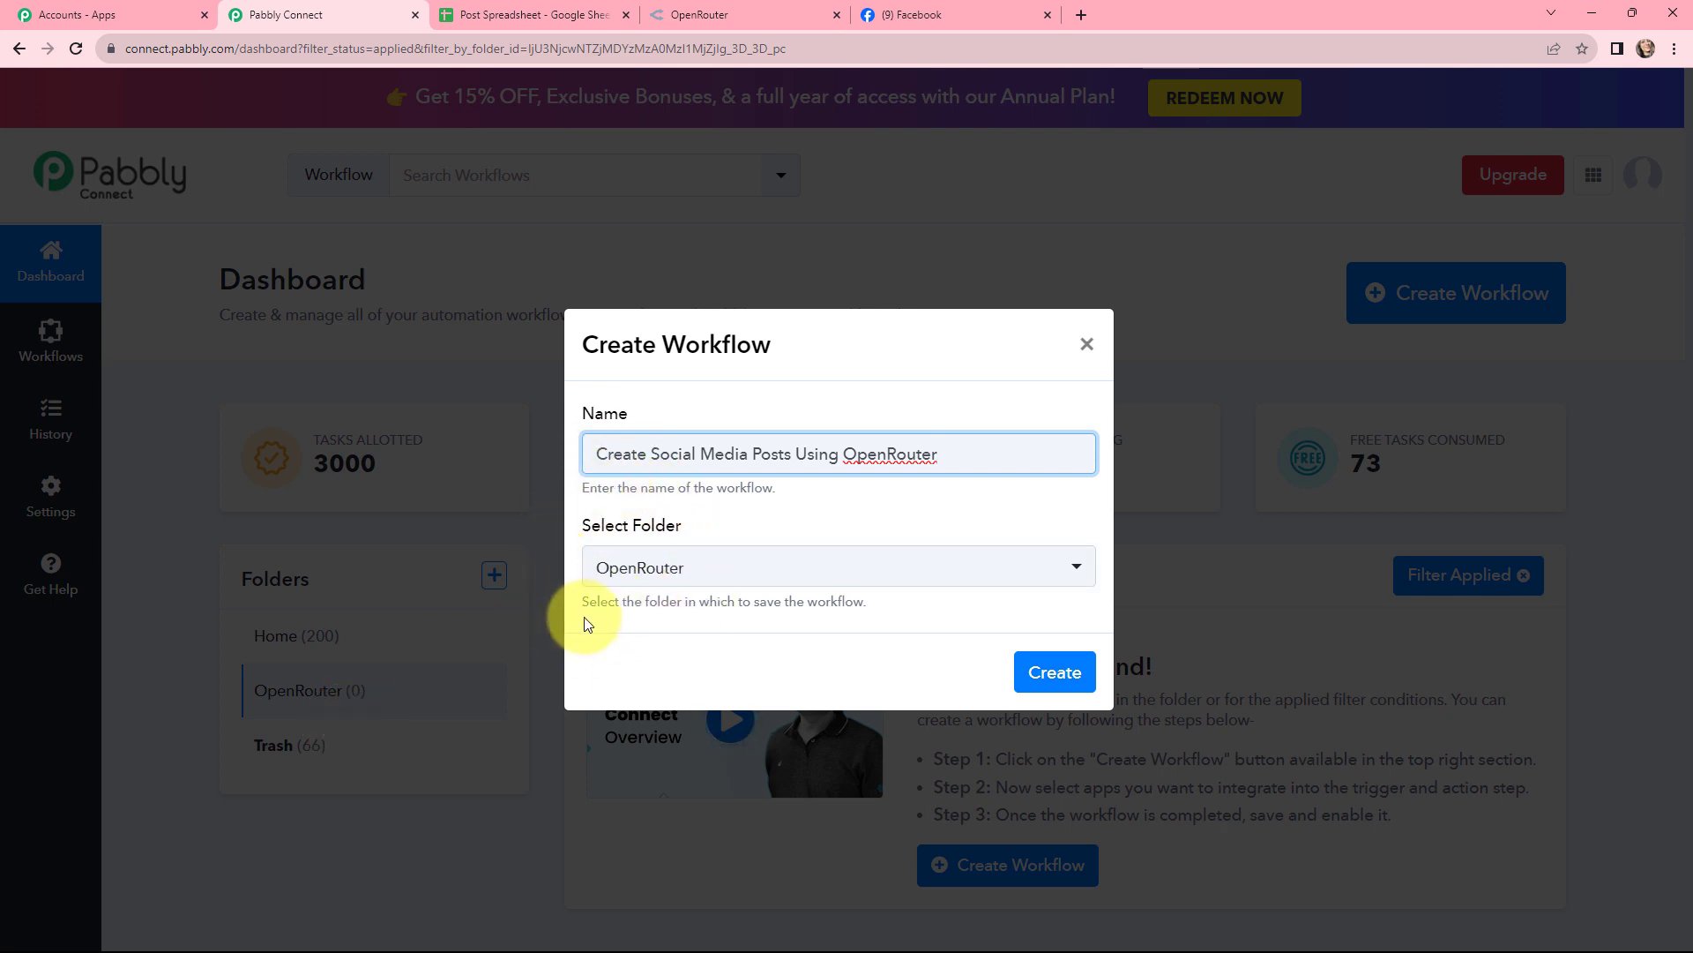
left_click(1059, 672)
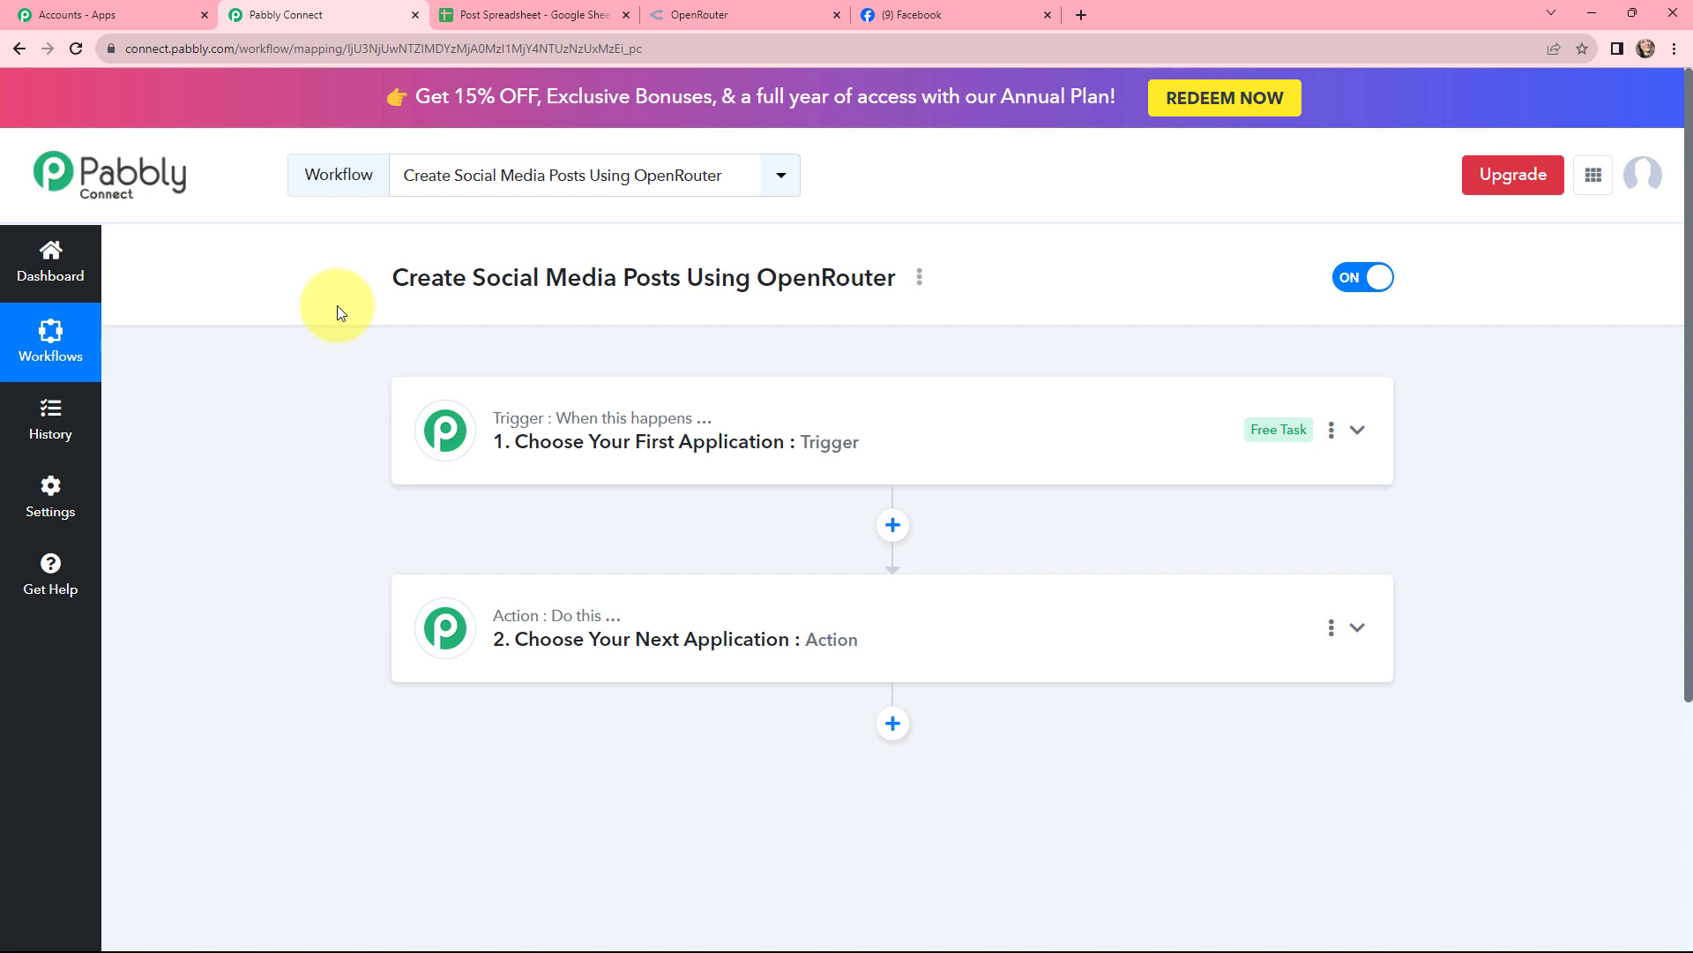
- Set the workflow's trigger to Google Sheets with the event New or Updated Spreadsheet Row
left_click(412, 399)
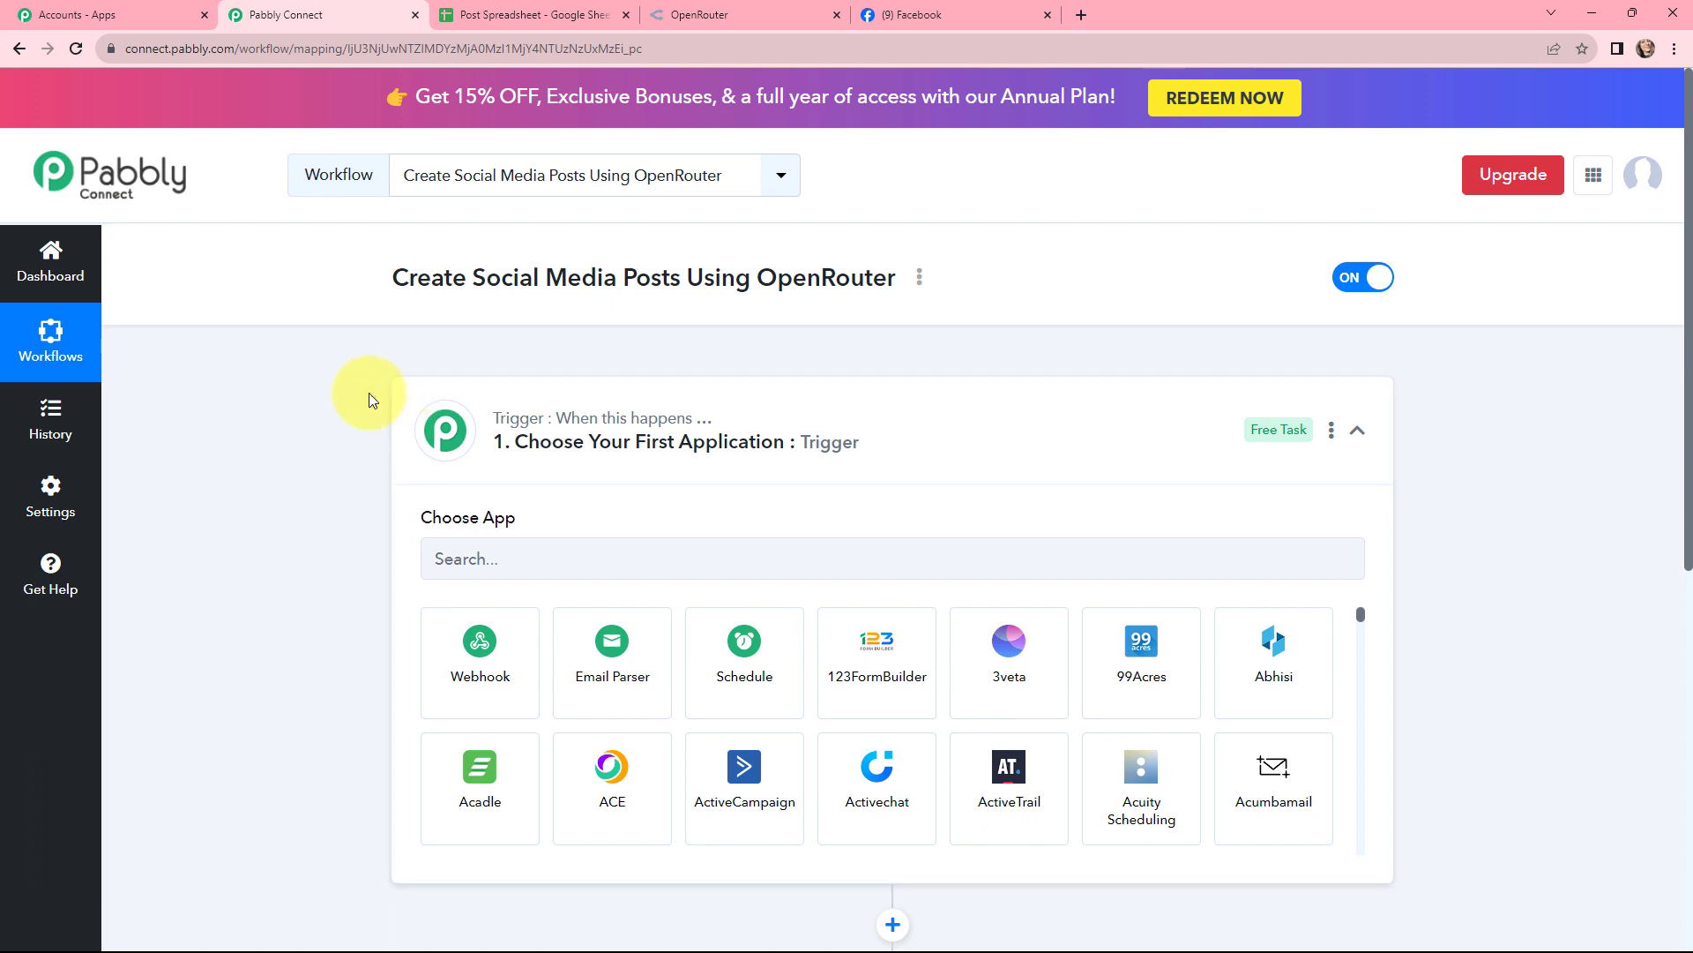
left_click(476, 558)
type("goog")
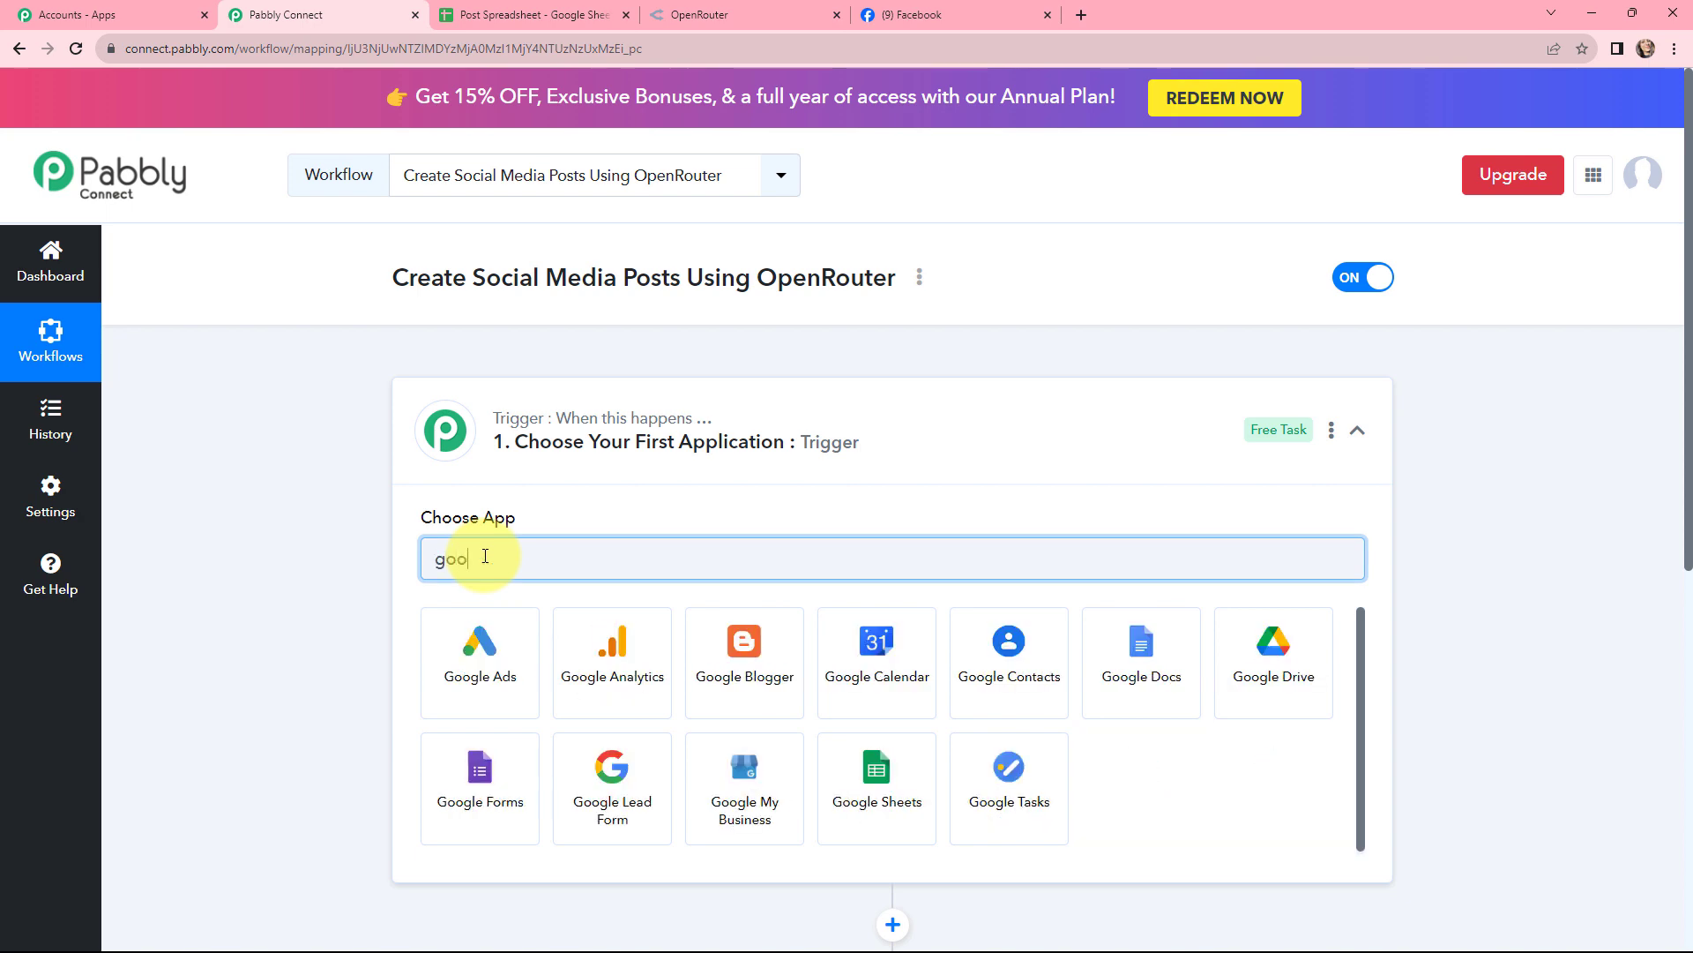
left_click(864, 781)
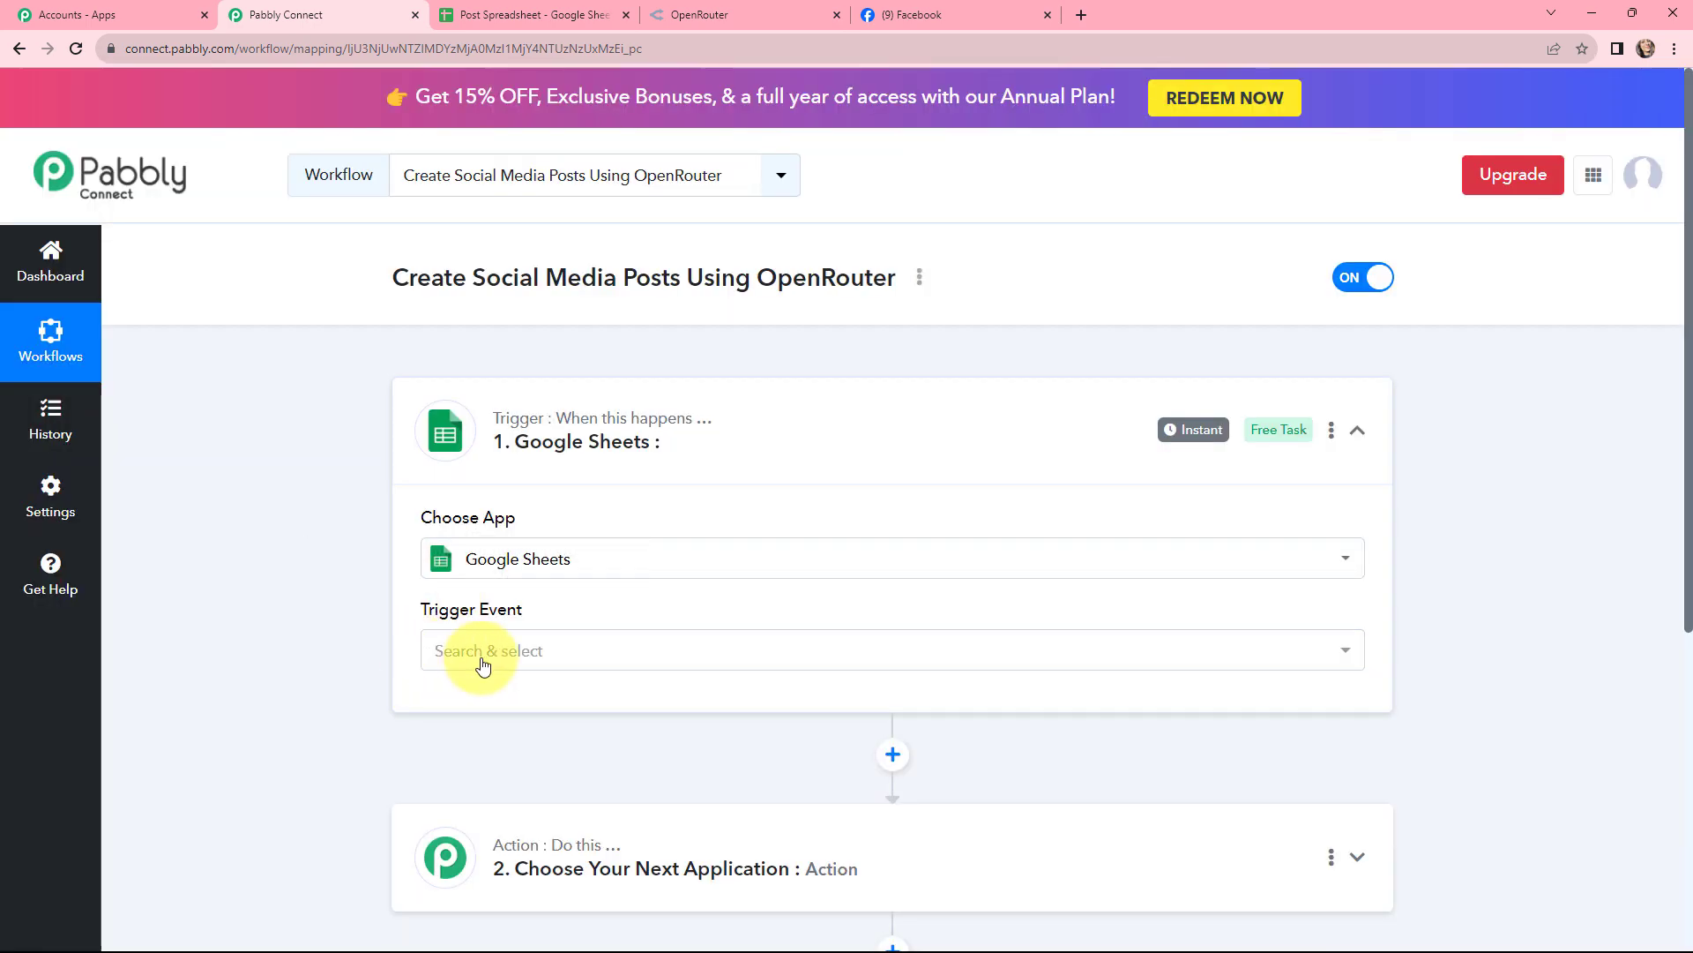
left_click(512, 650)
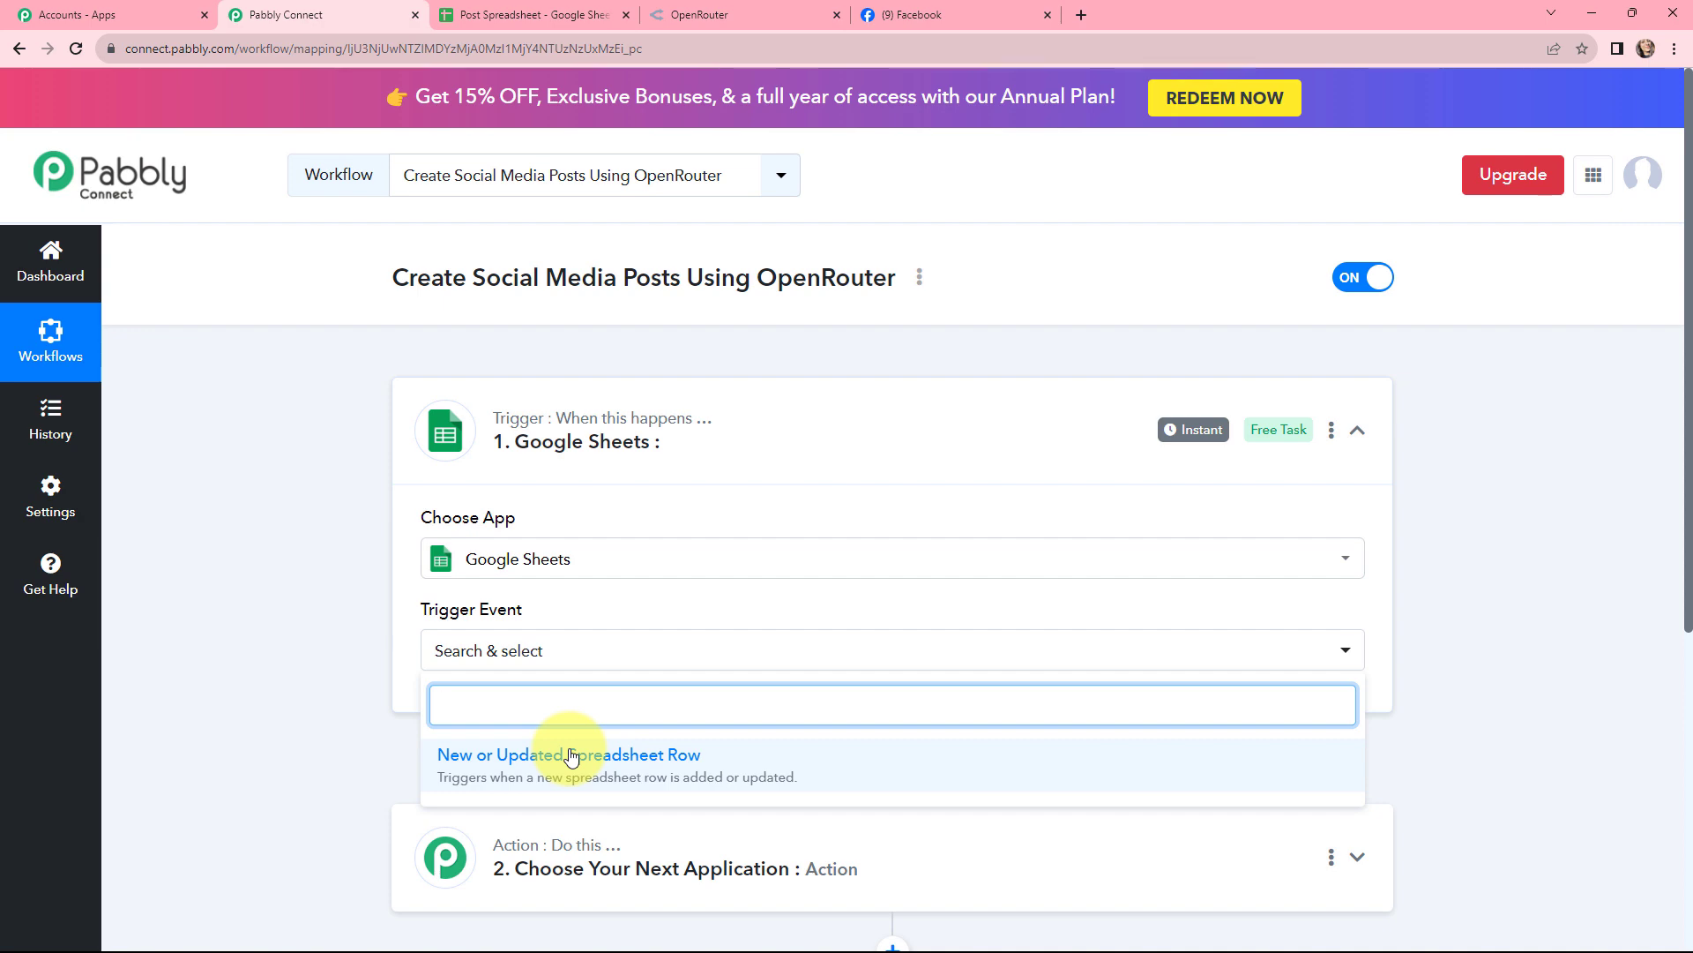
left_click(572, 756)
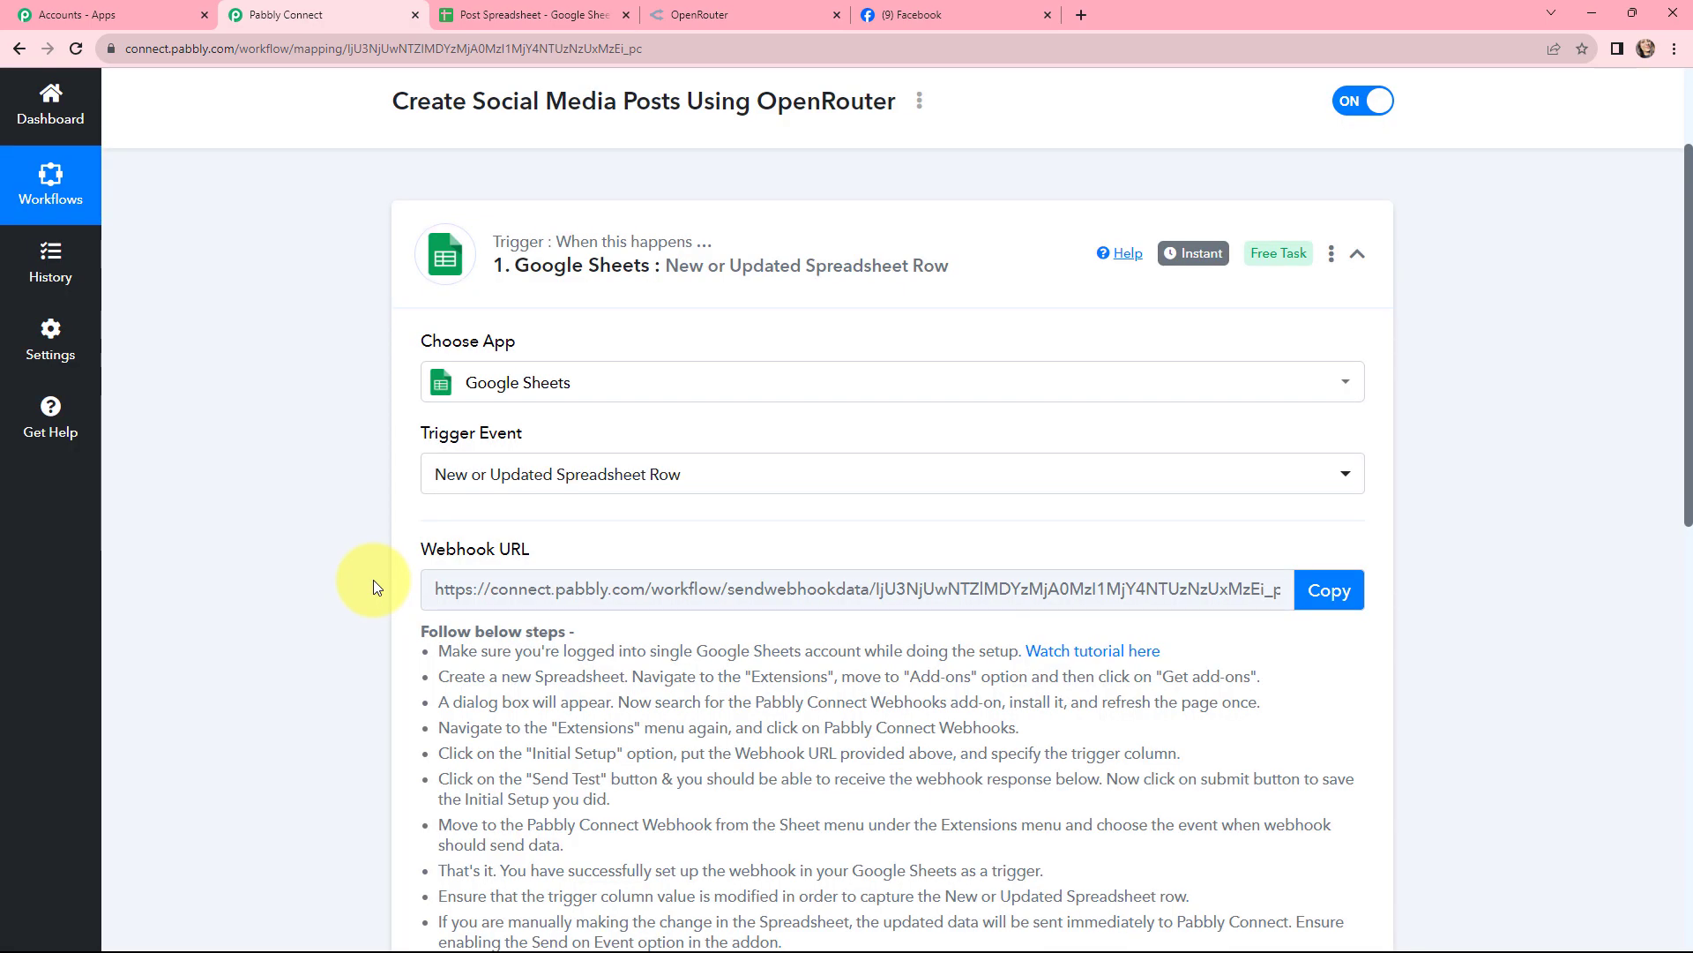
- Review the trigger's webhook URL and setup instructions, and examine the column headings of Post Spreadsheet in Google Sheets
scroll(373, 579, "down", 2)
left_click_drag(424, 373, 542, 383)
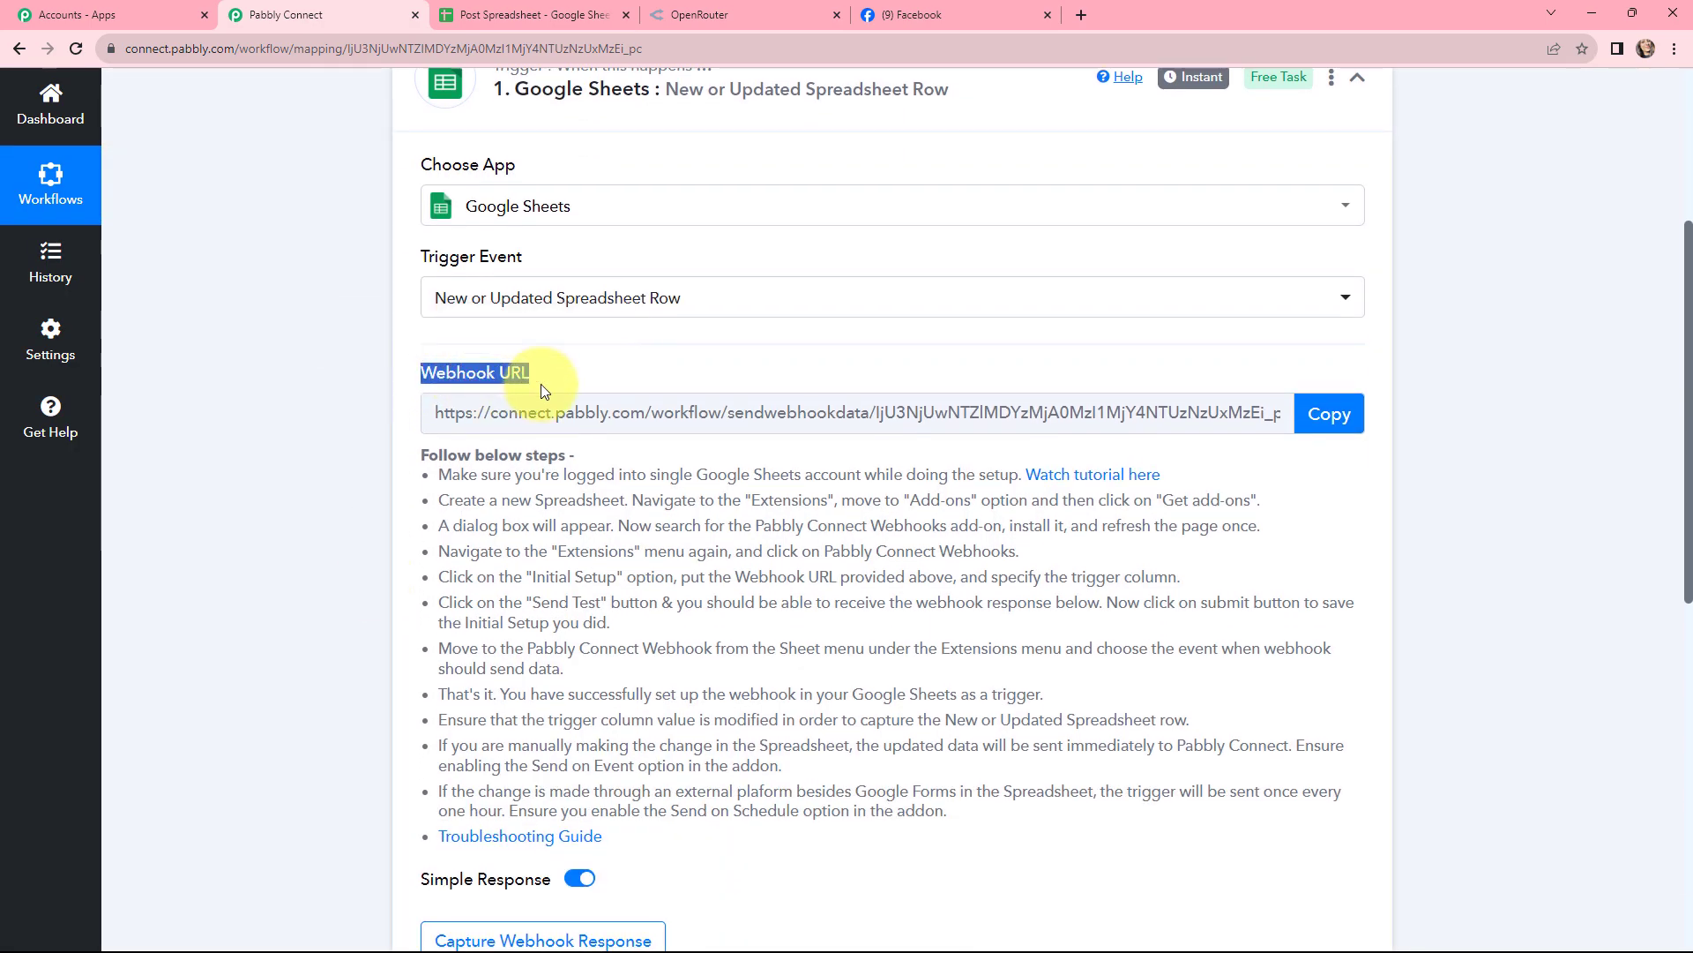
left_click_drag(421, 455, 734, 840)
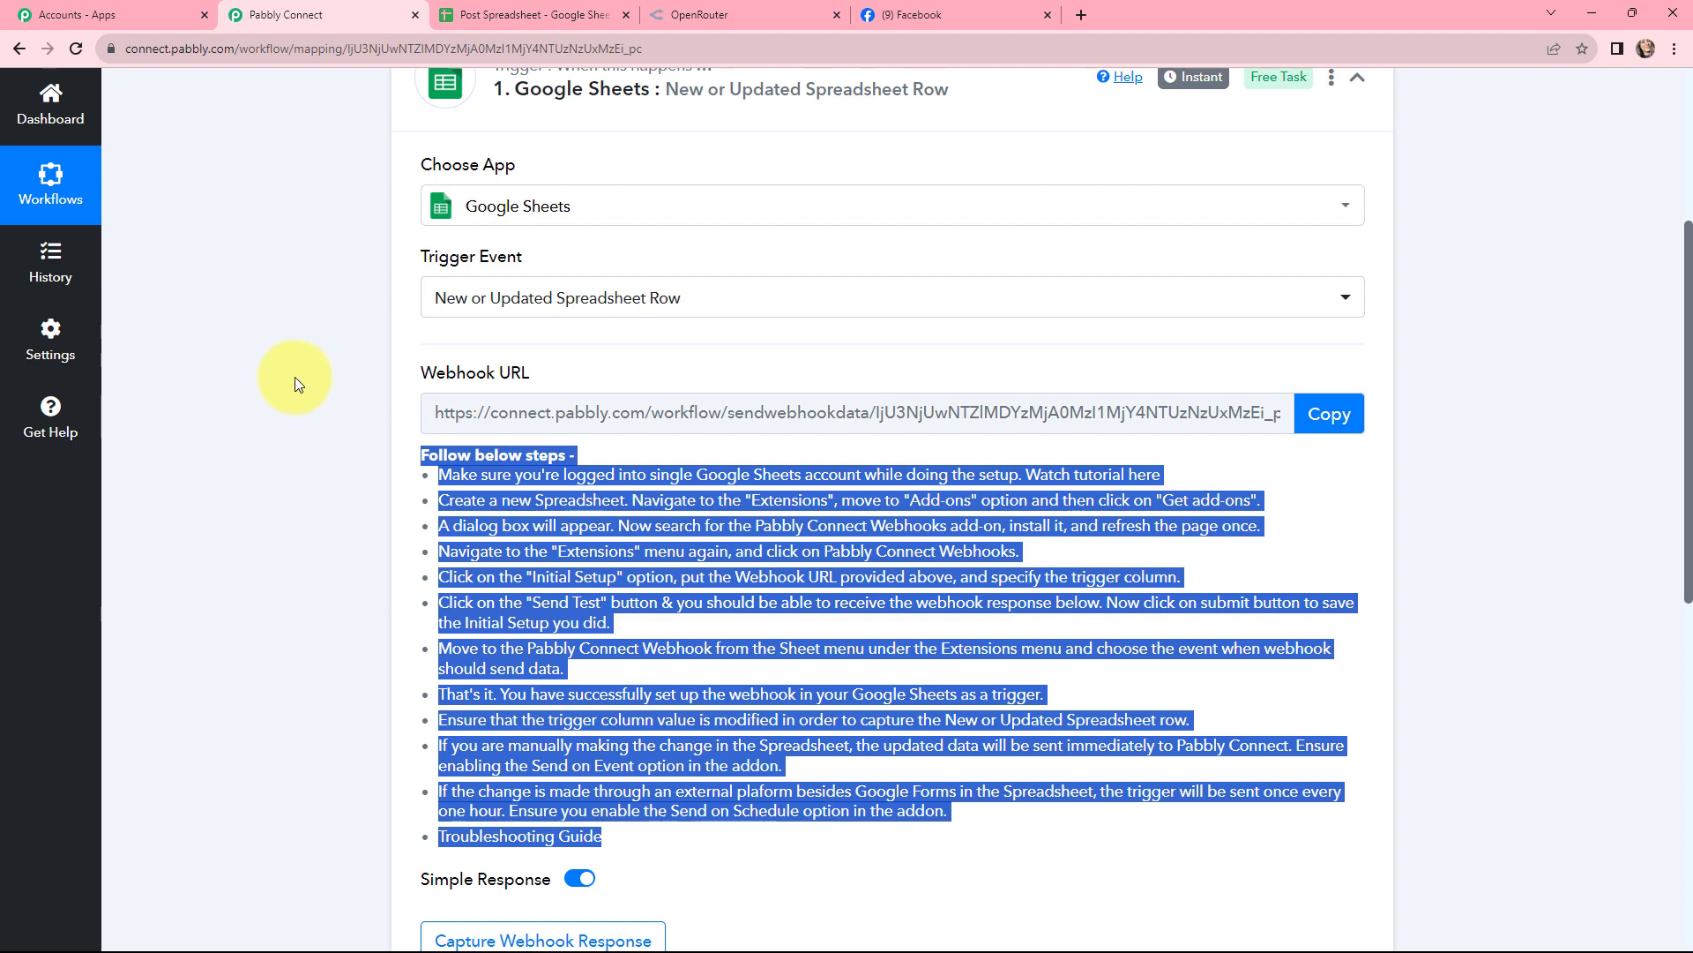
left_click(529, 15)
key("Return")
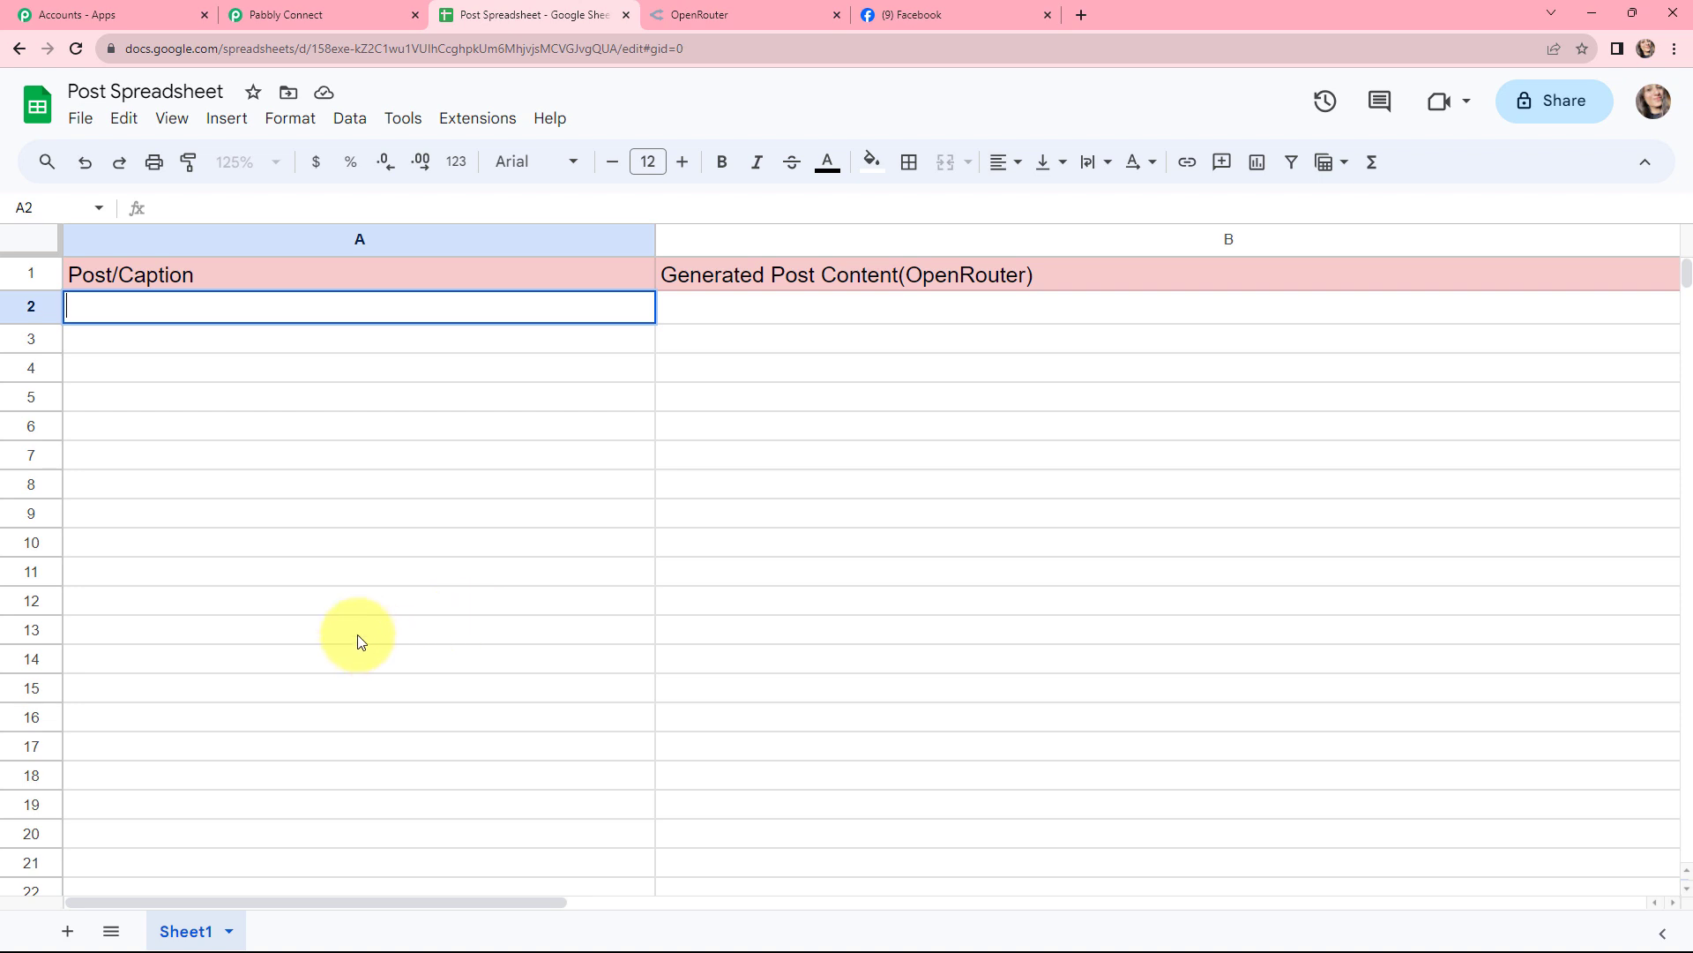
left_click(298, 282)
left_click(767, 282)
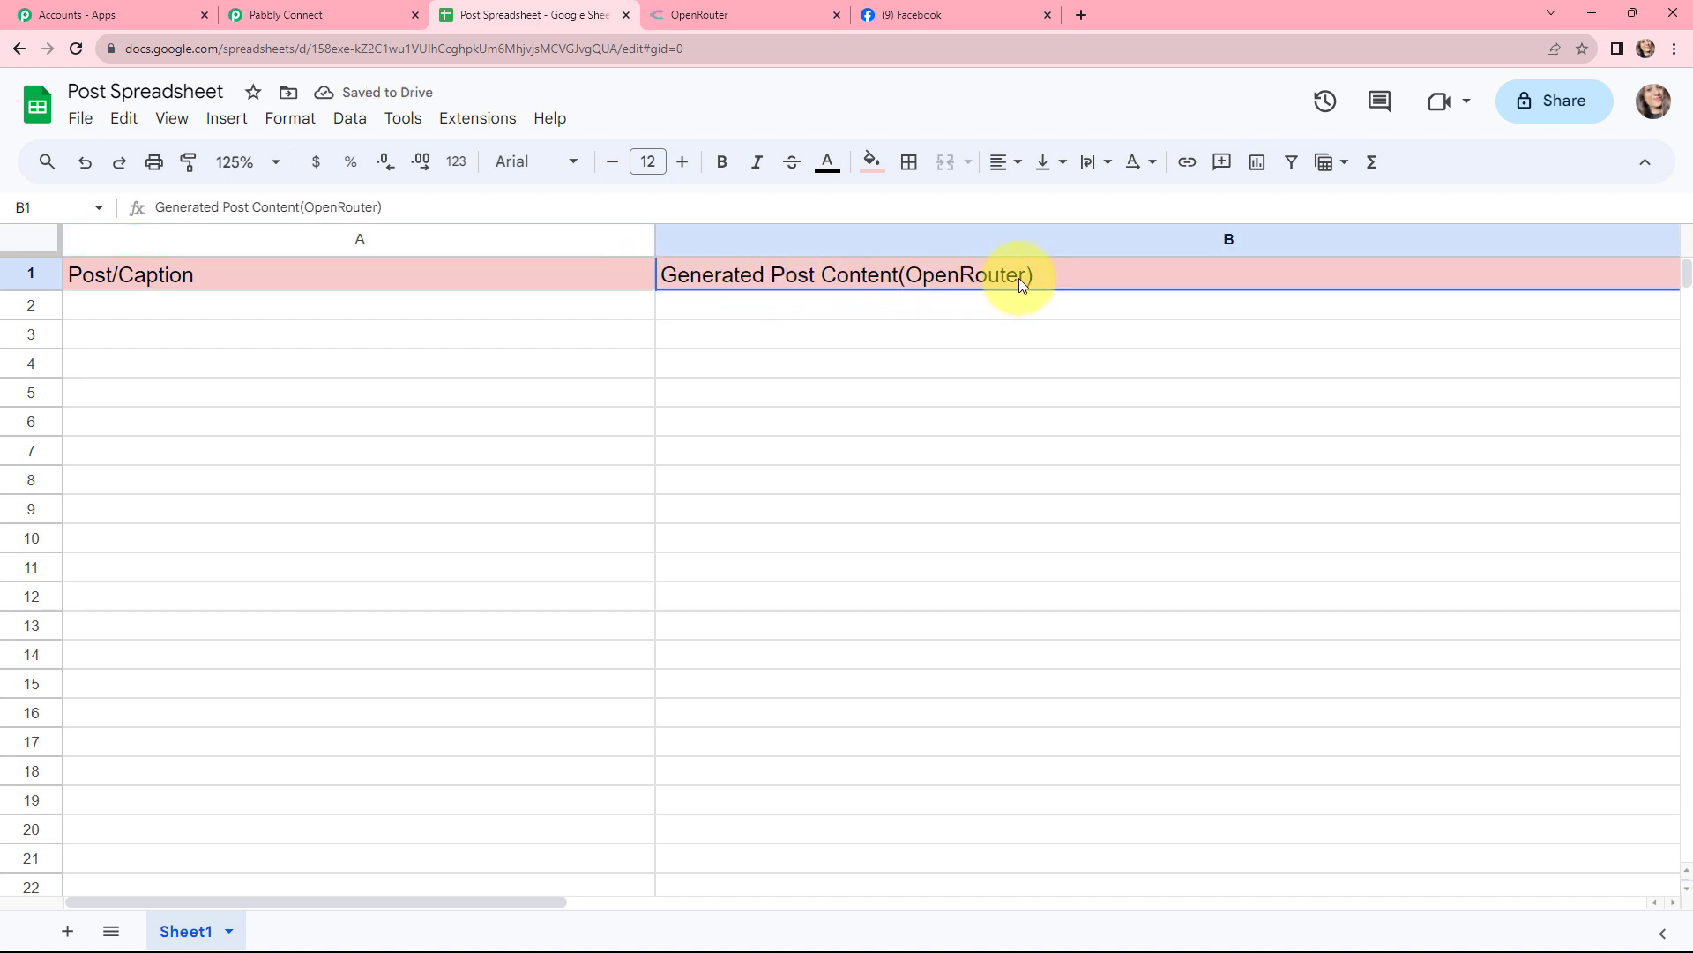
key("Left")
key("Down")
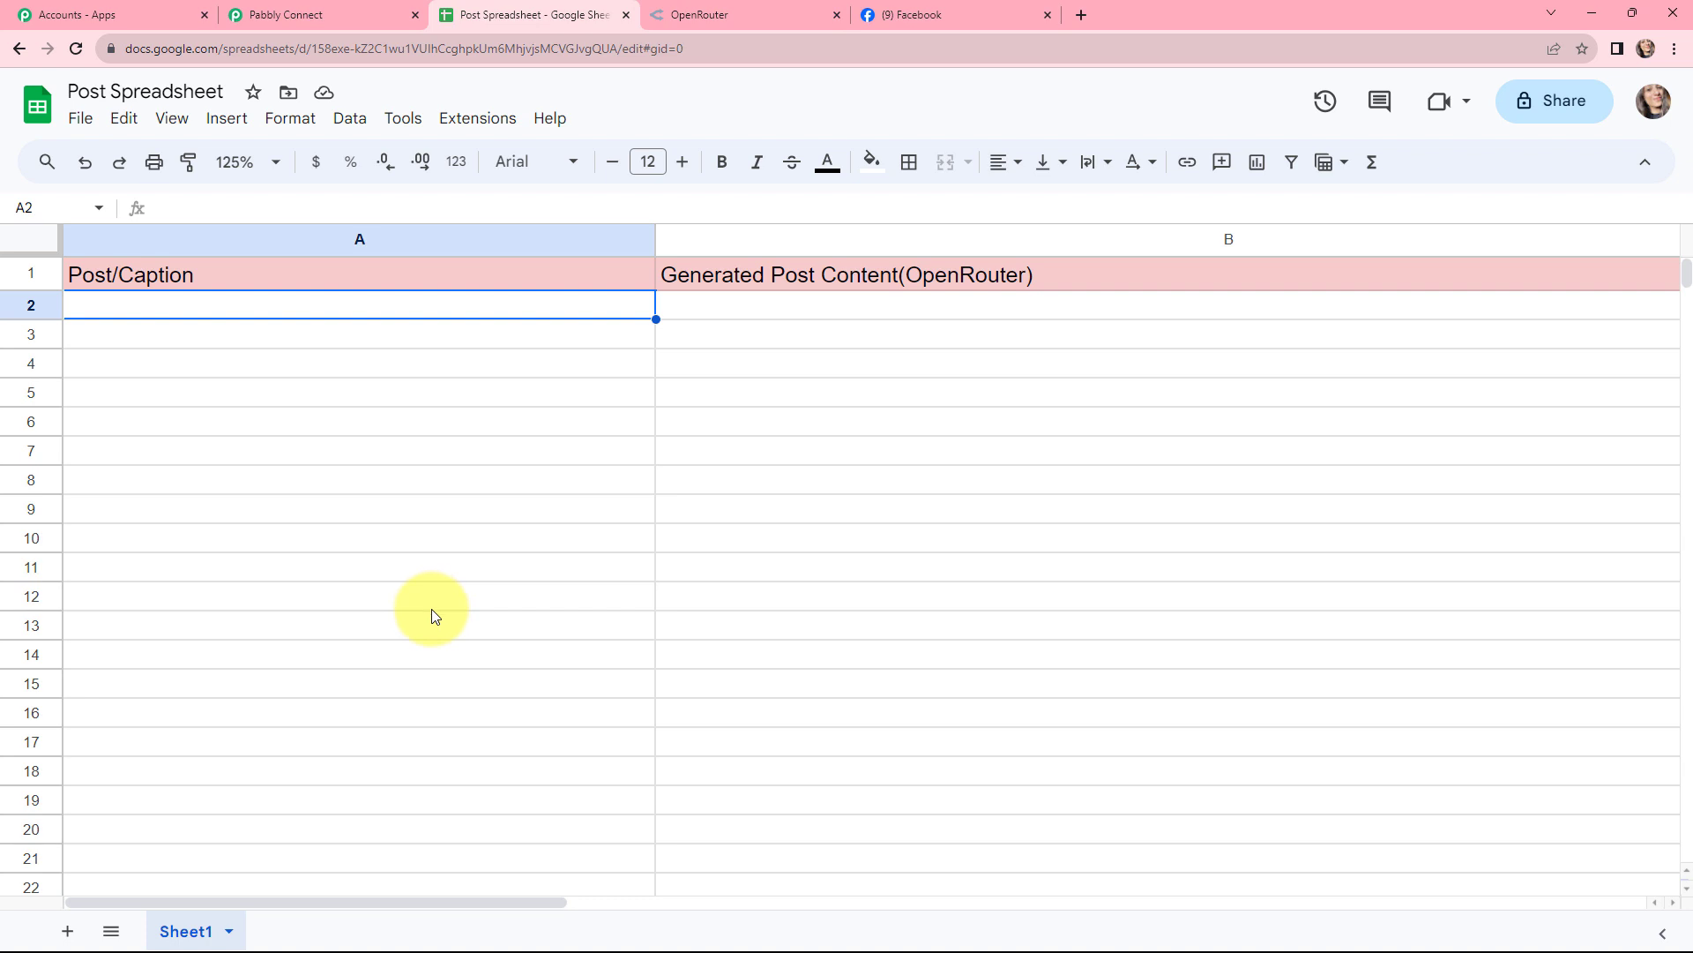
- Look up the Pabbly Connect Webhooks add-on in the Google Workspace Marketplace and close the marketplace
left_click(471, 120)
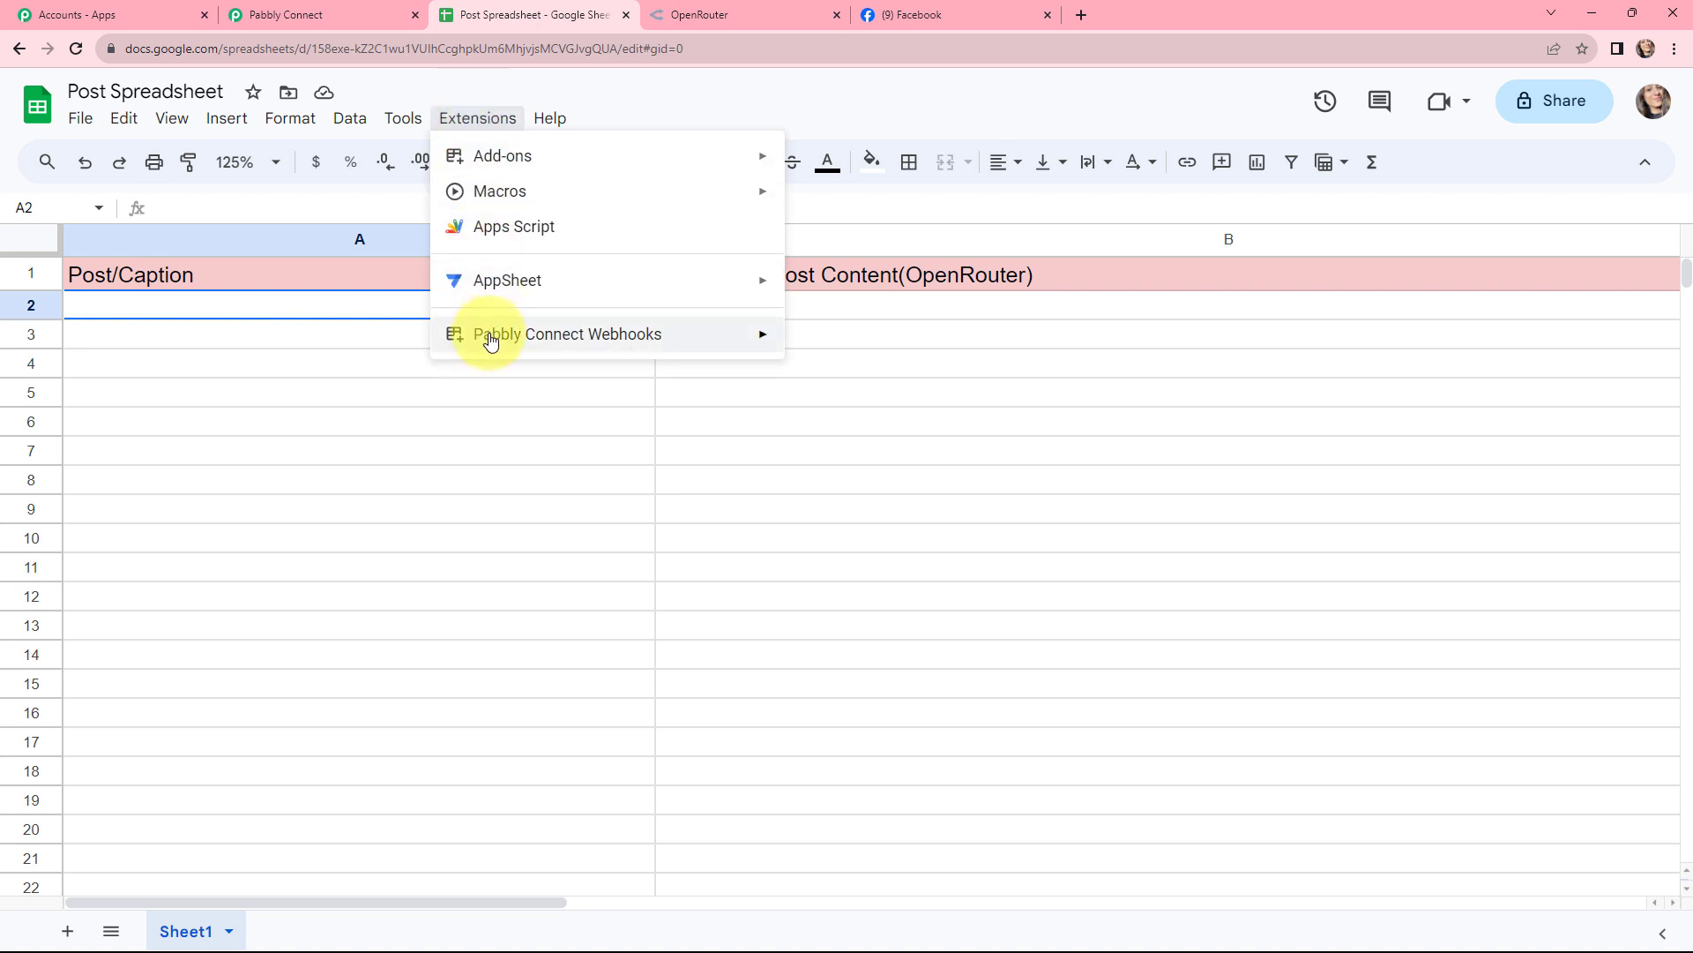
mouse_move(491, 342)
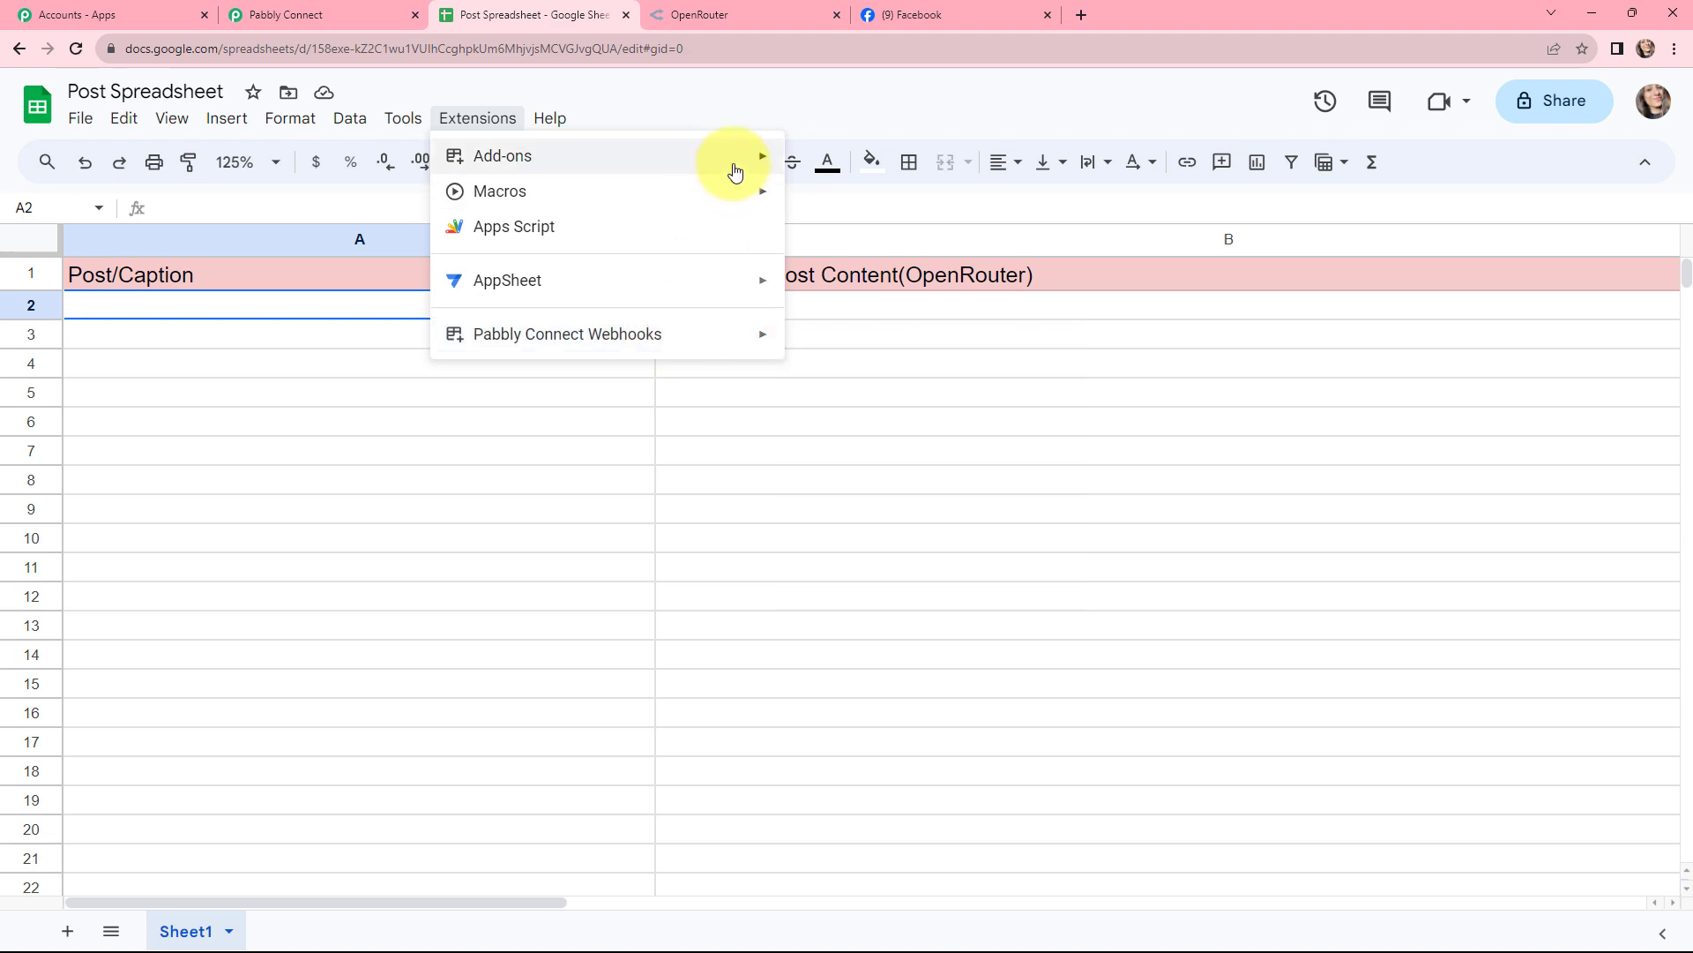
mouse_move(759, 159)
left_click(814, 166)
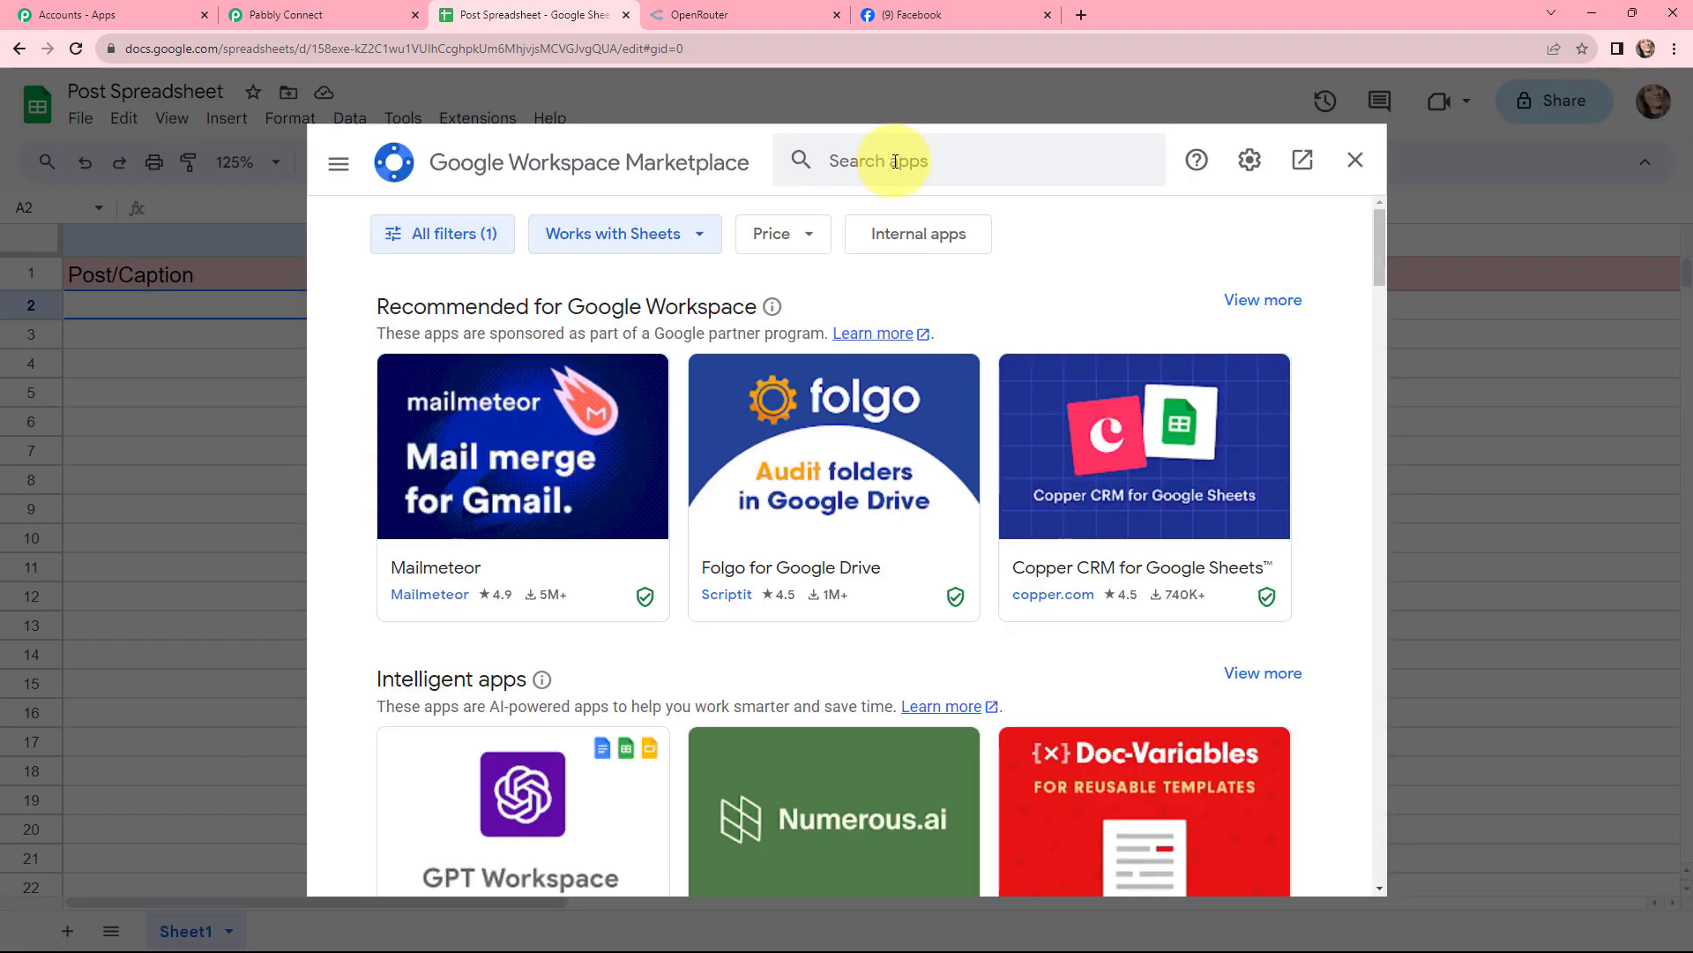
left_click(810, 161)
type("pabbly c")
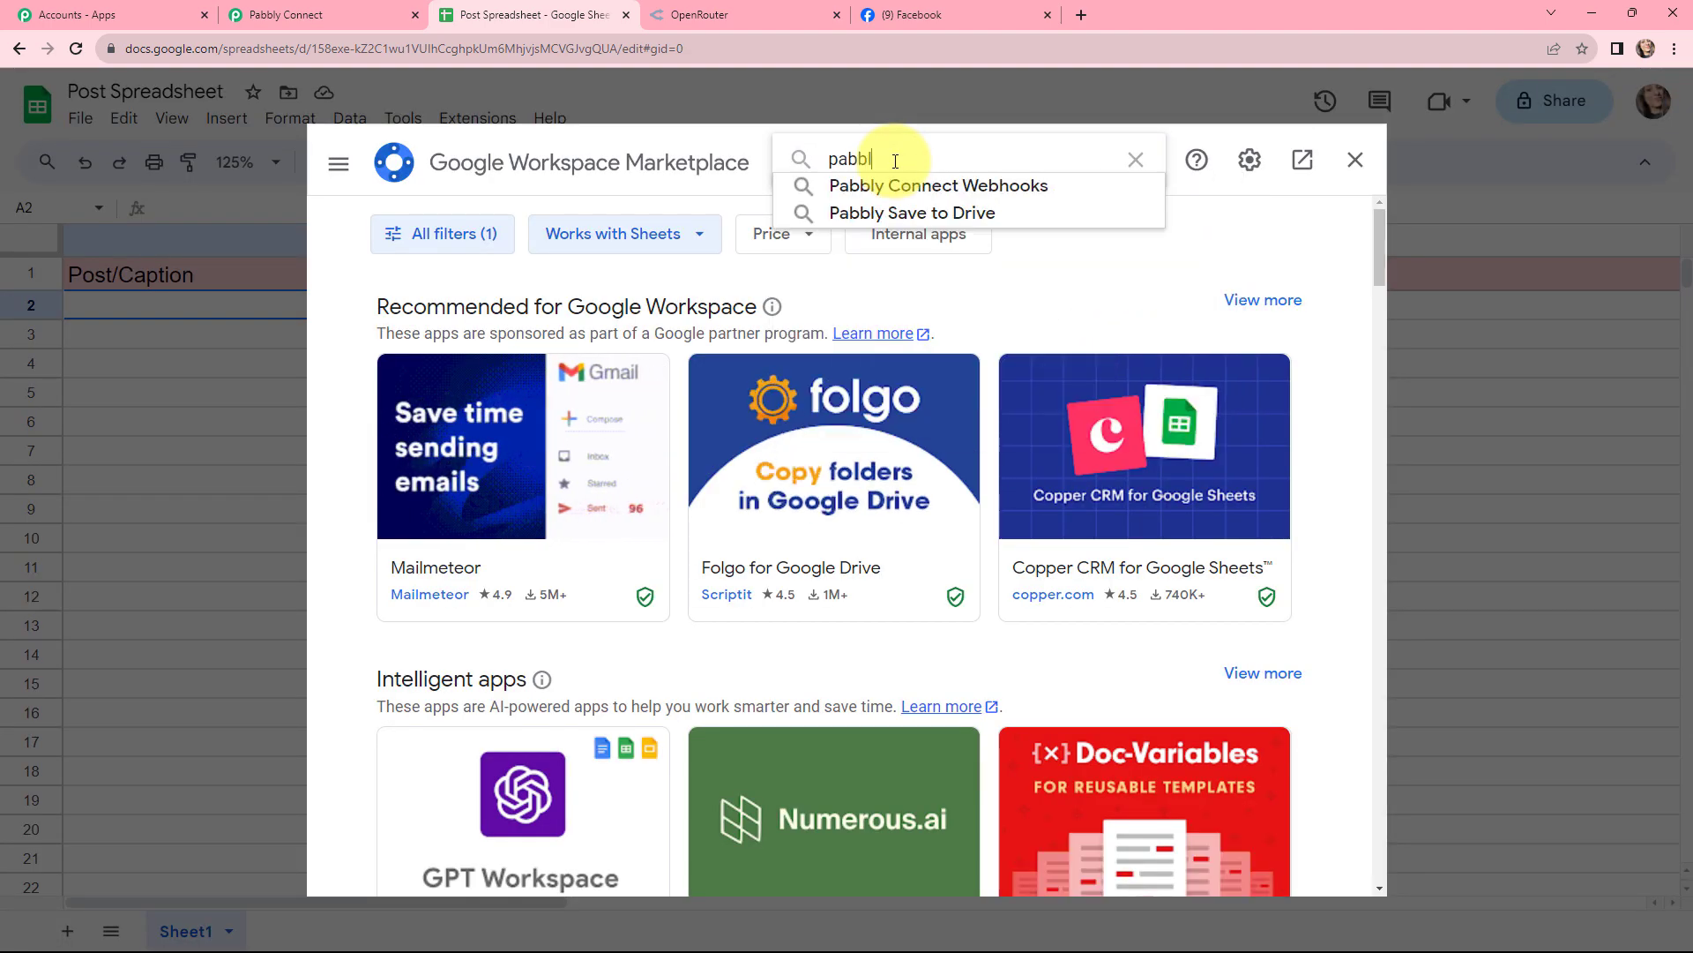
left_click(896, 184)
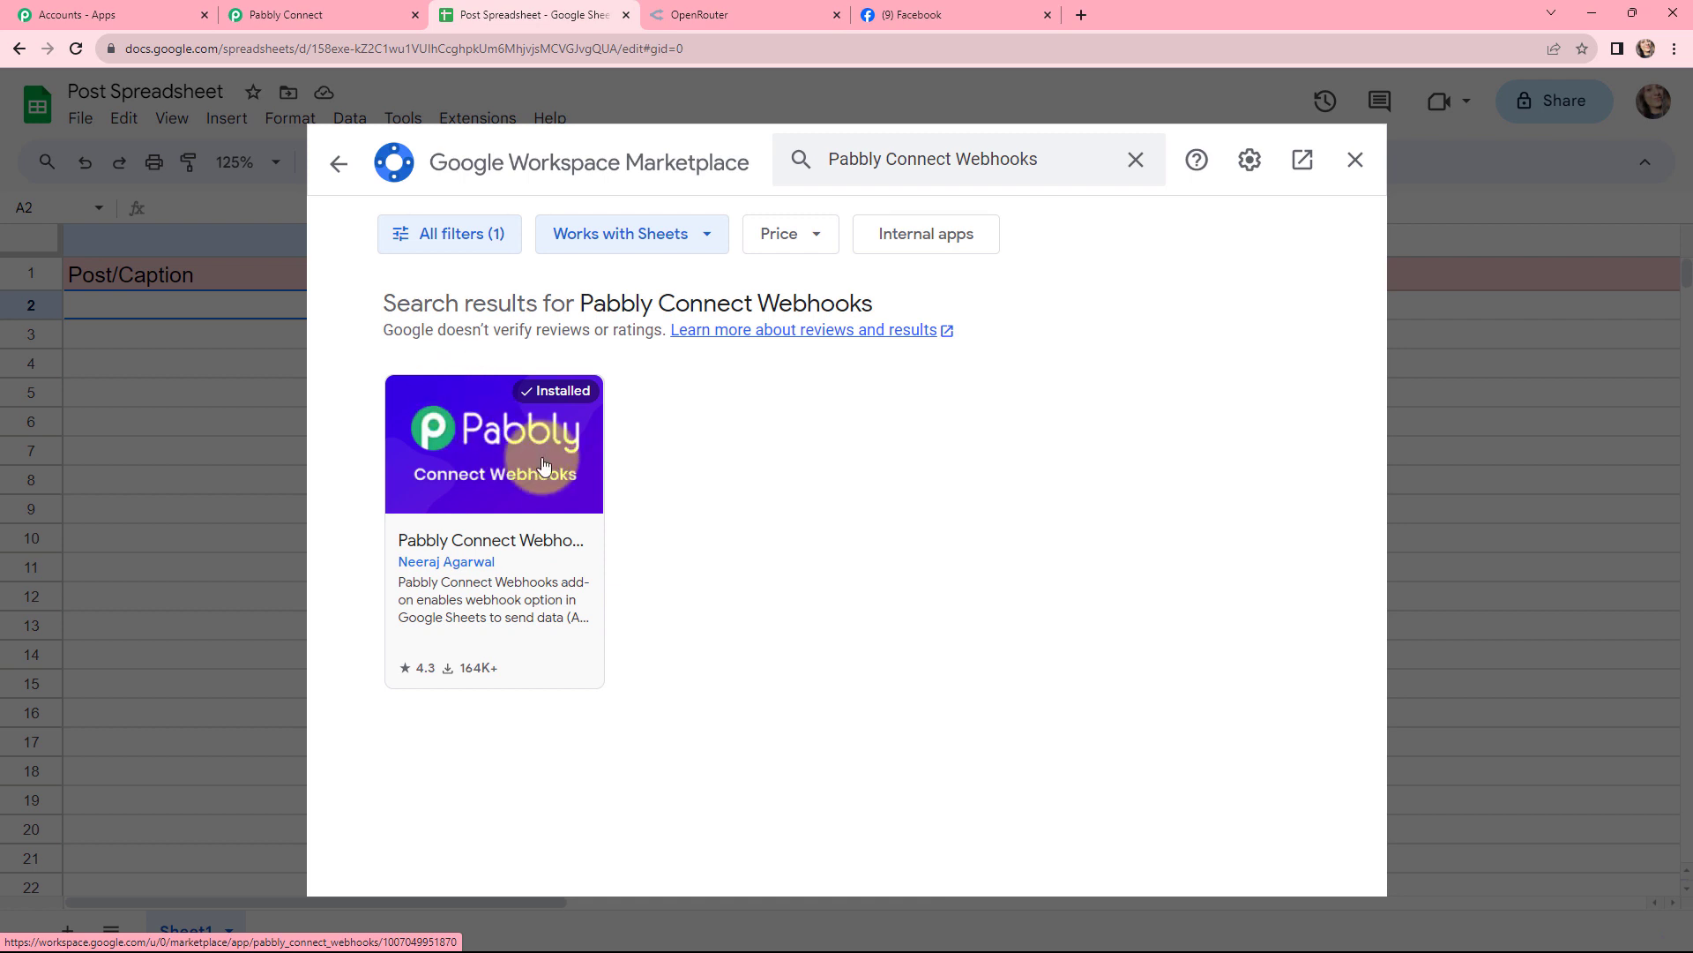
left_click(1355, 160)
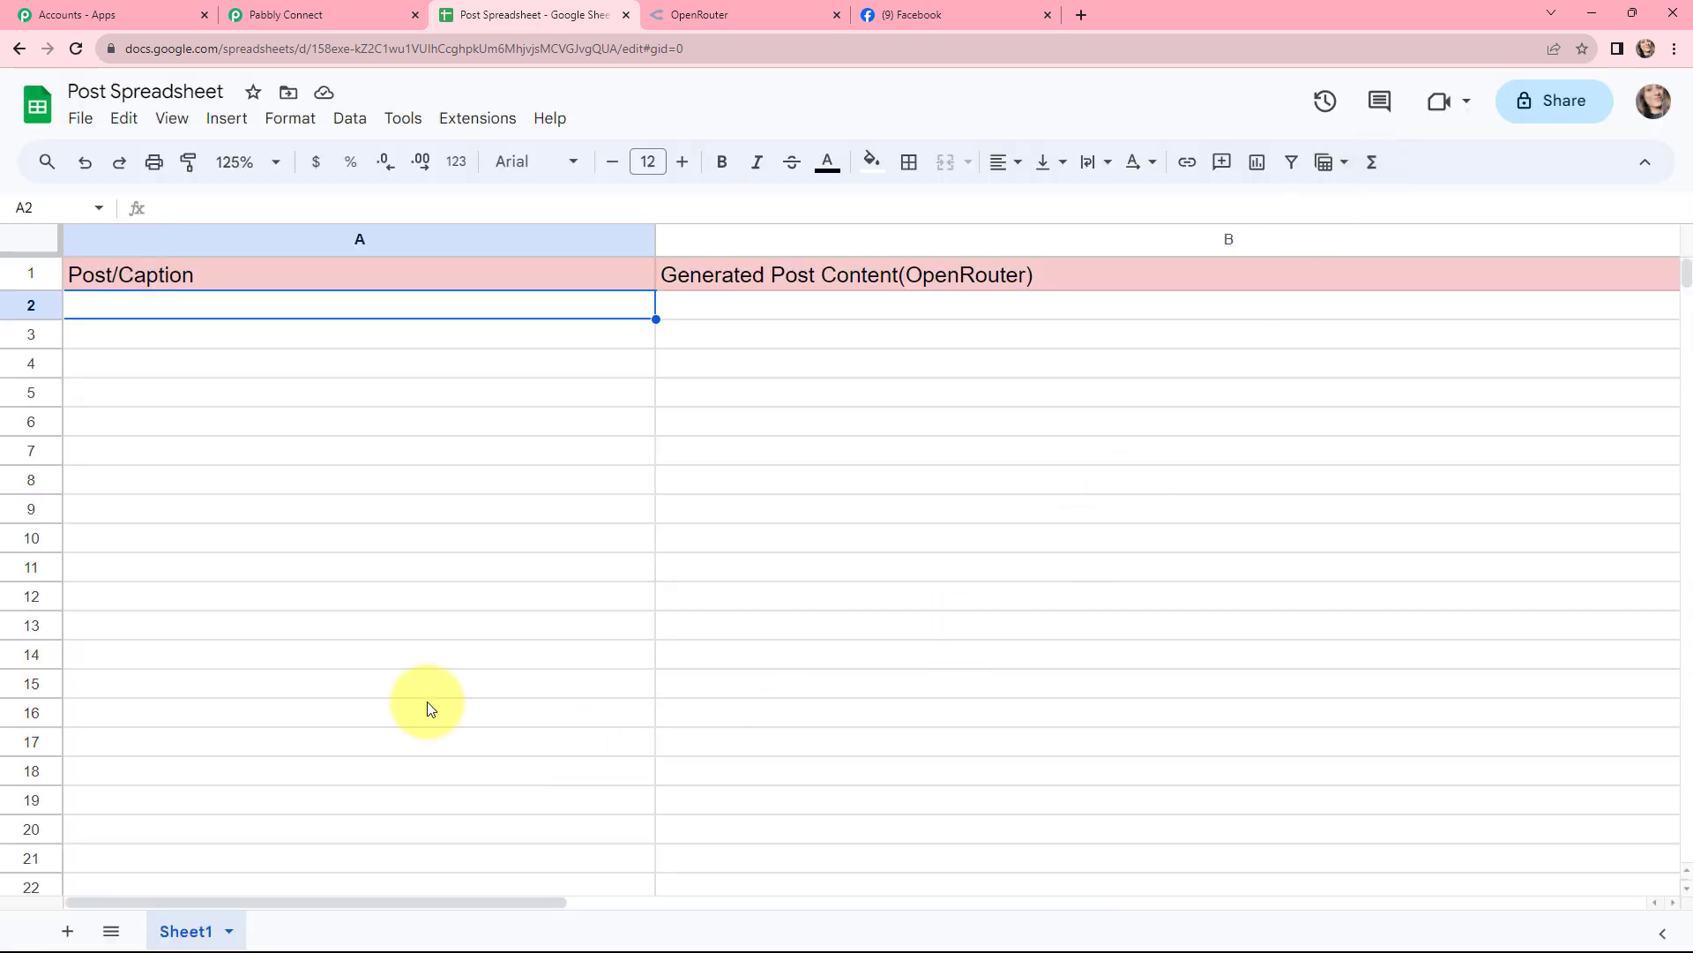
- Open the Pabbly Connect Webhooks Initial Setup for Sheet1 and check which fields it requires
left_click(459, 122)
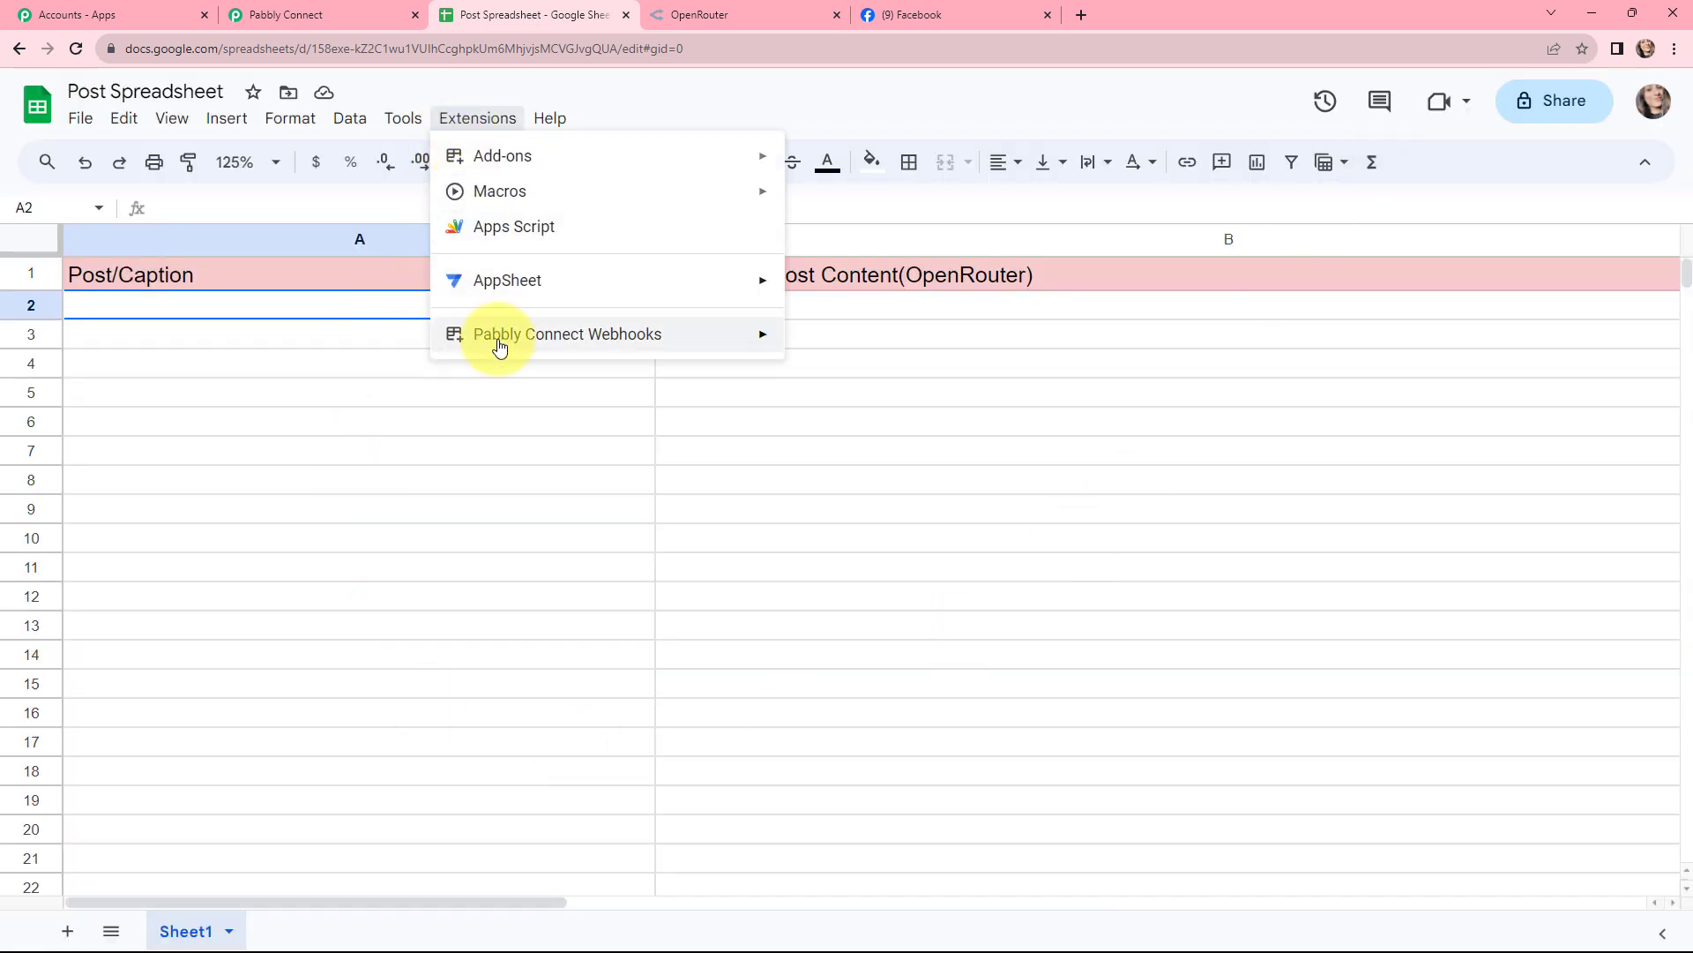
mouse_move(635, 336)
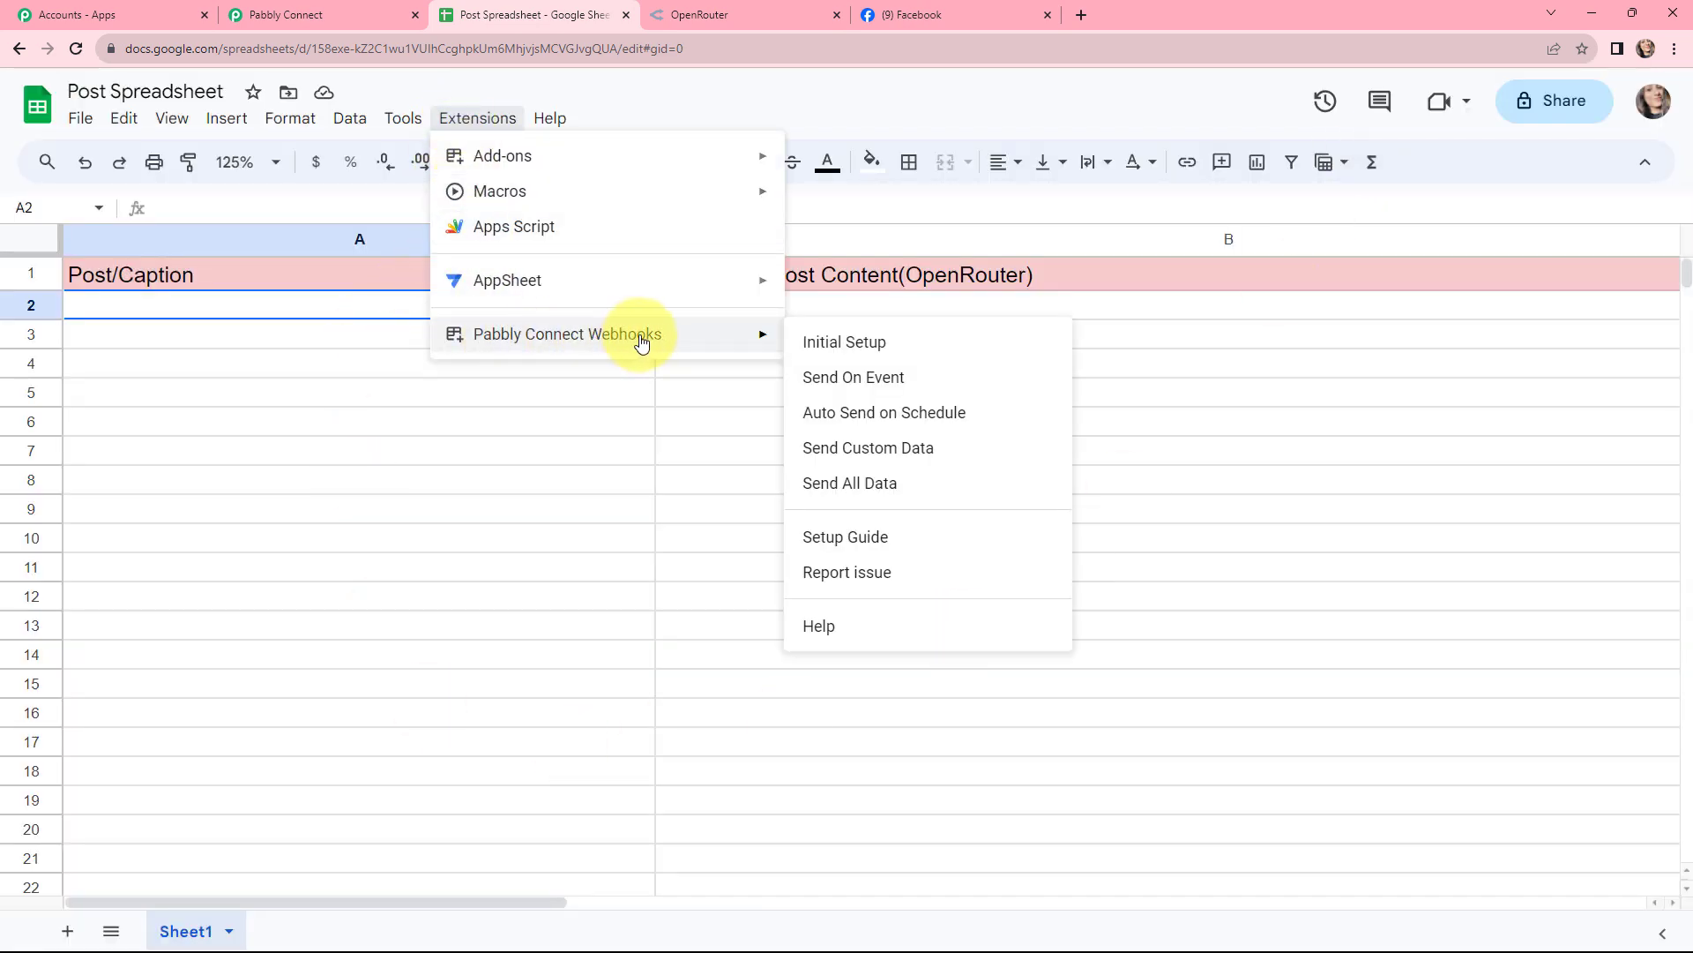
left_click(863, 346)
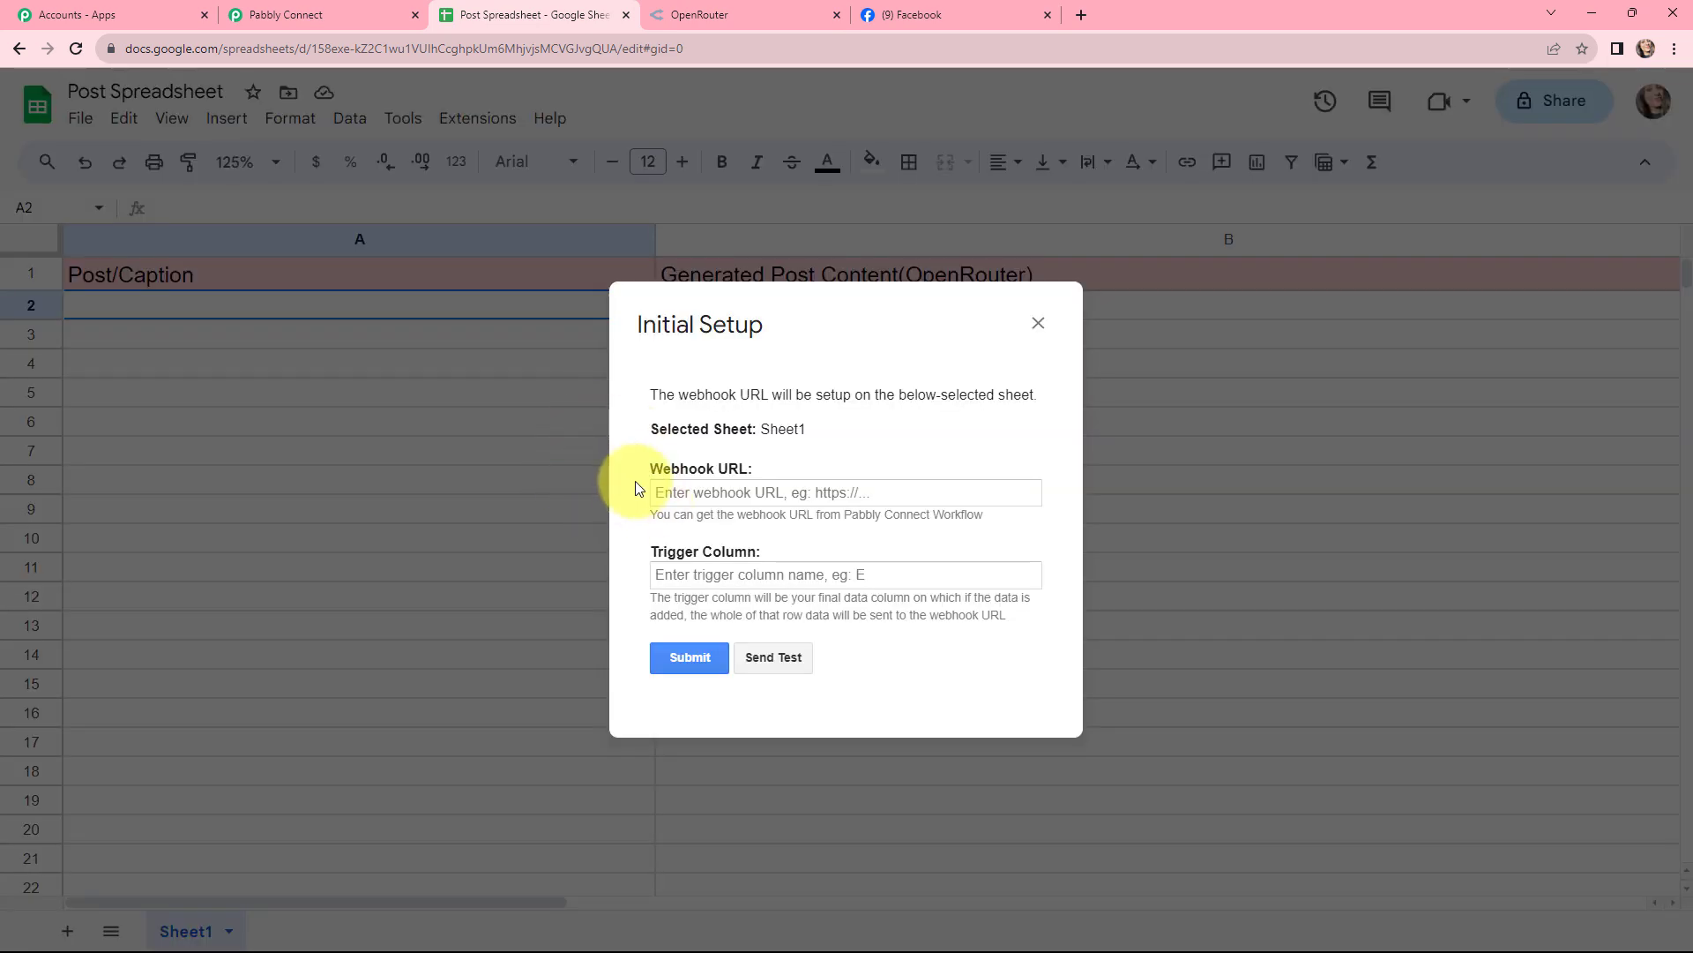
left_click_drag(648, 471, 792, 474)
left_click_drag(646, 550, 806, 552)
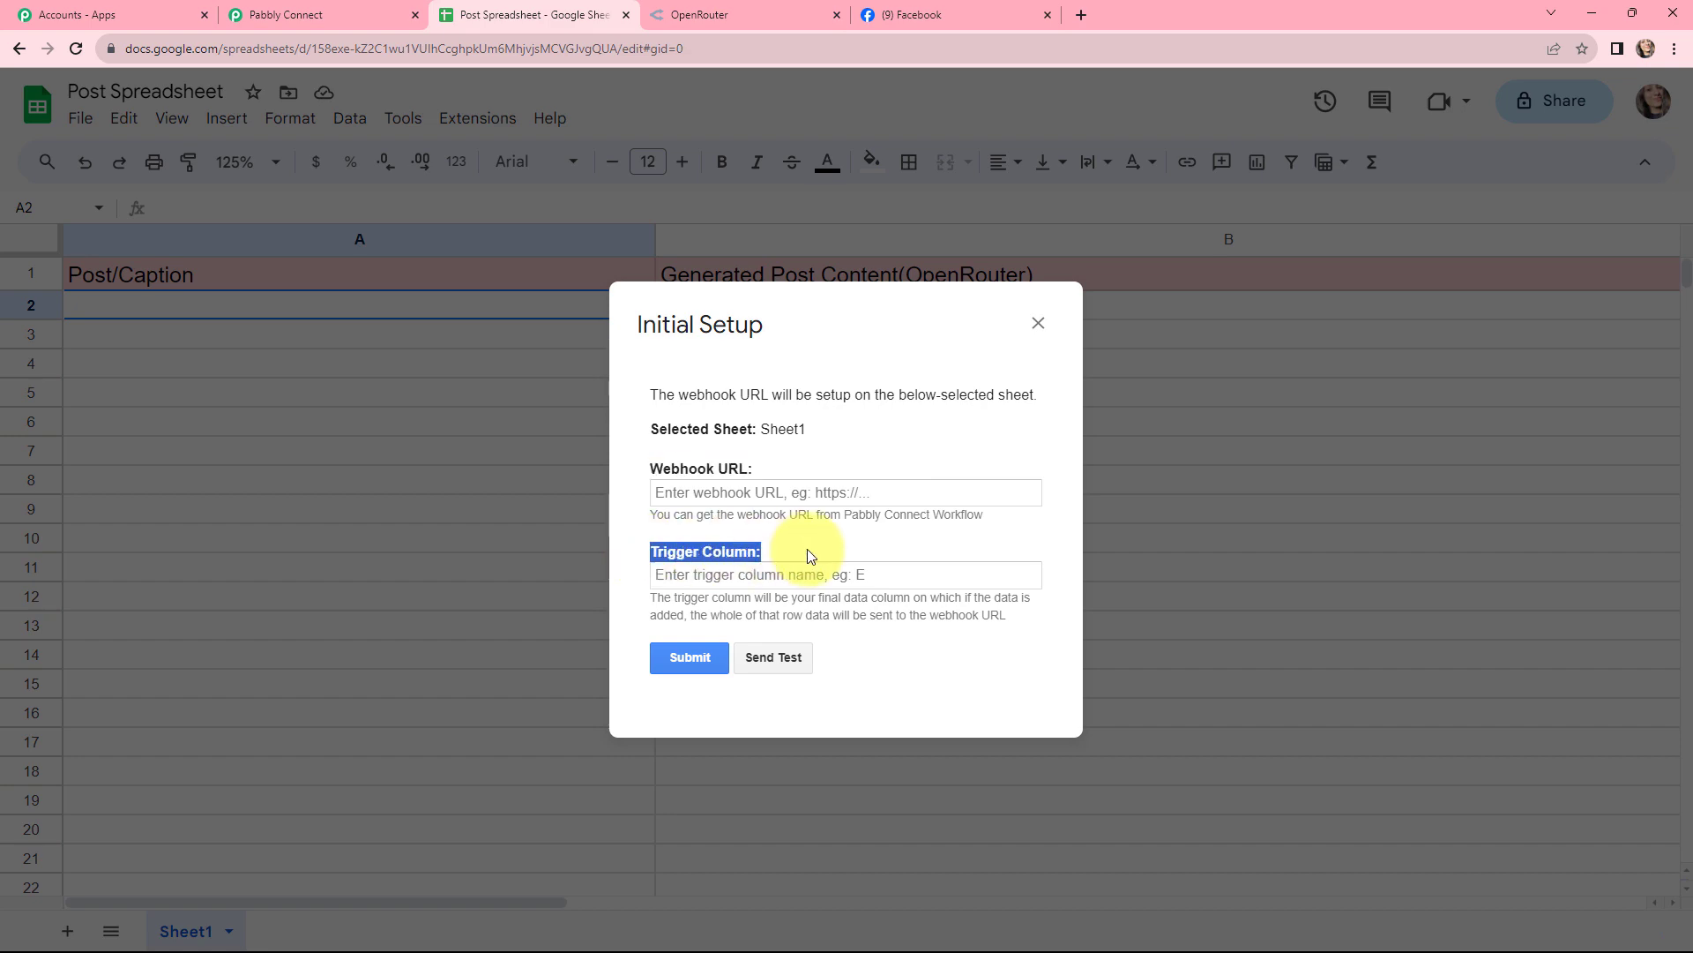
left_click(710, 455)
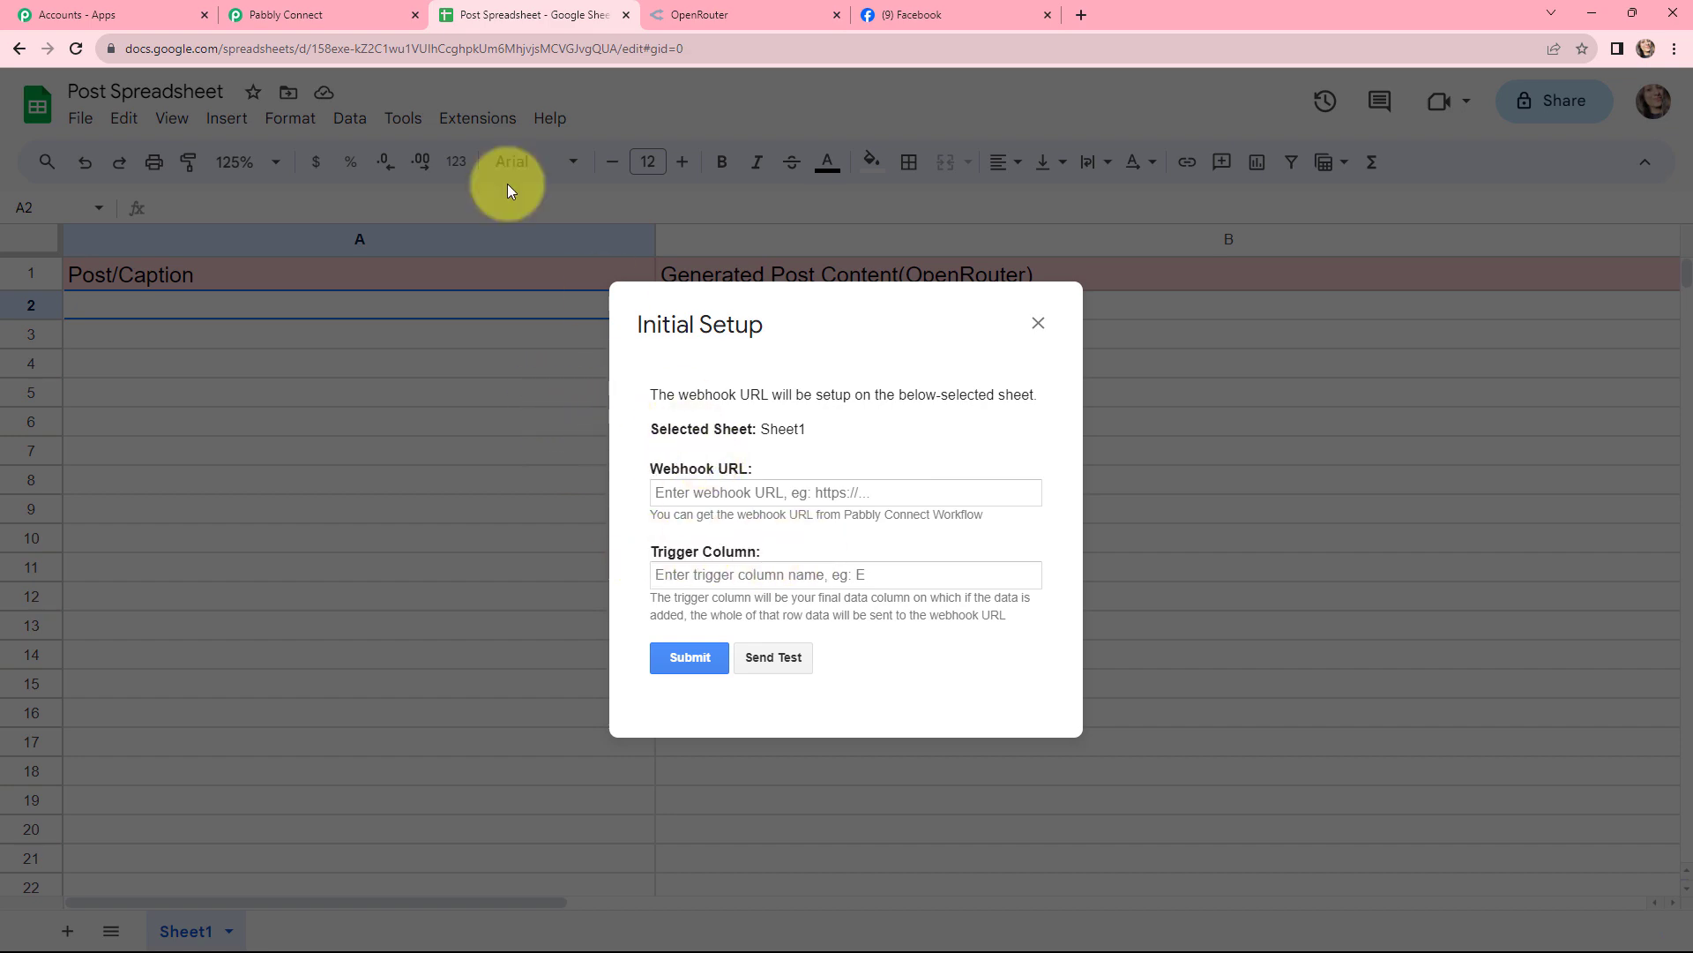
- Copy the webhook URL from the Pabbly Connect trigger into the add-on's webhook URL field in Google Sheets
left_click(335, 11)
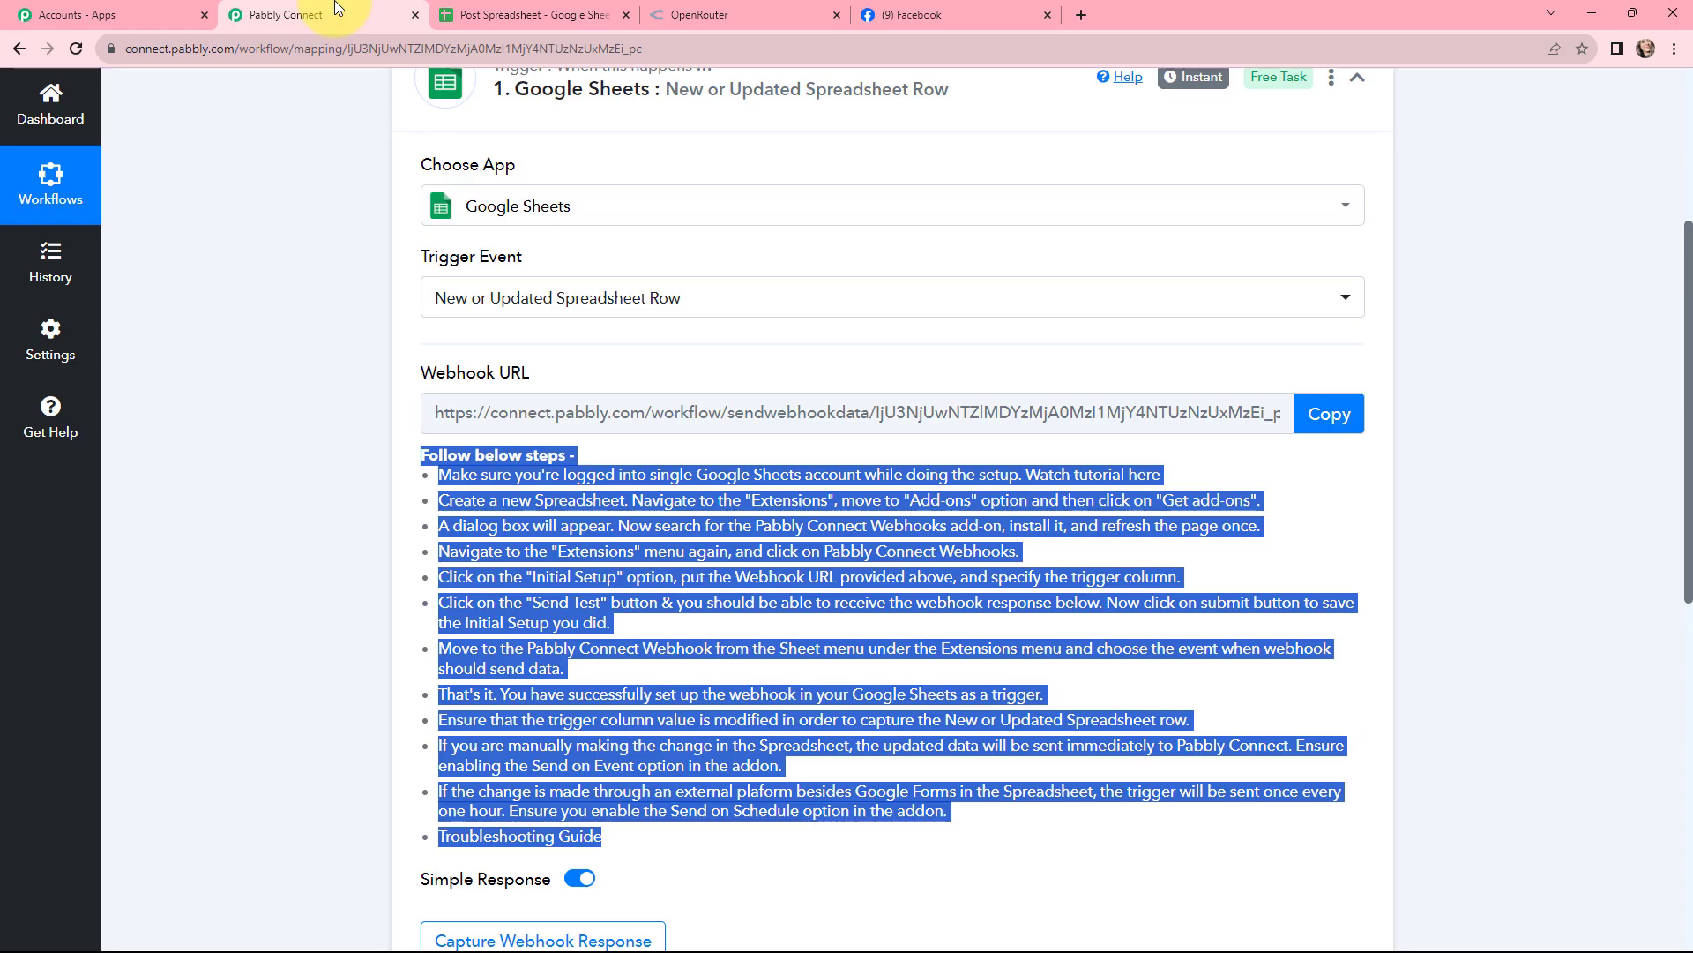
left_click(1313, 418)
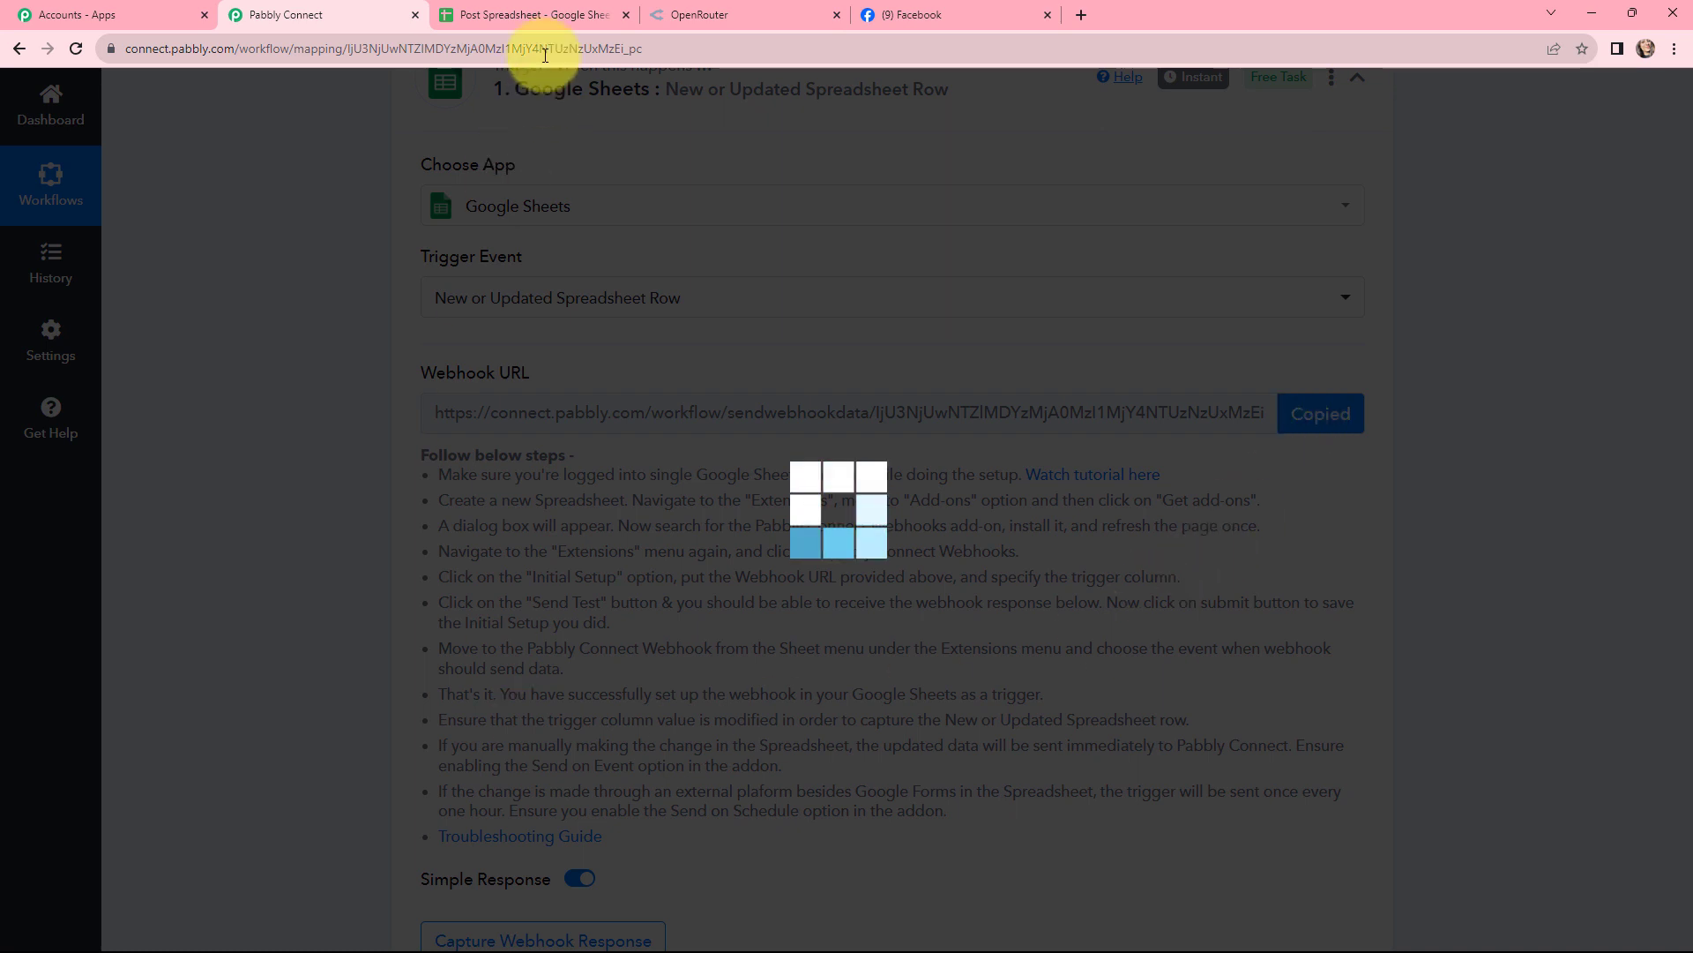
left_click(515, 15)
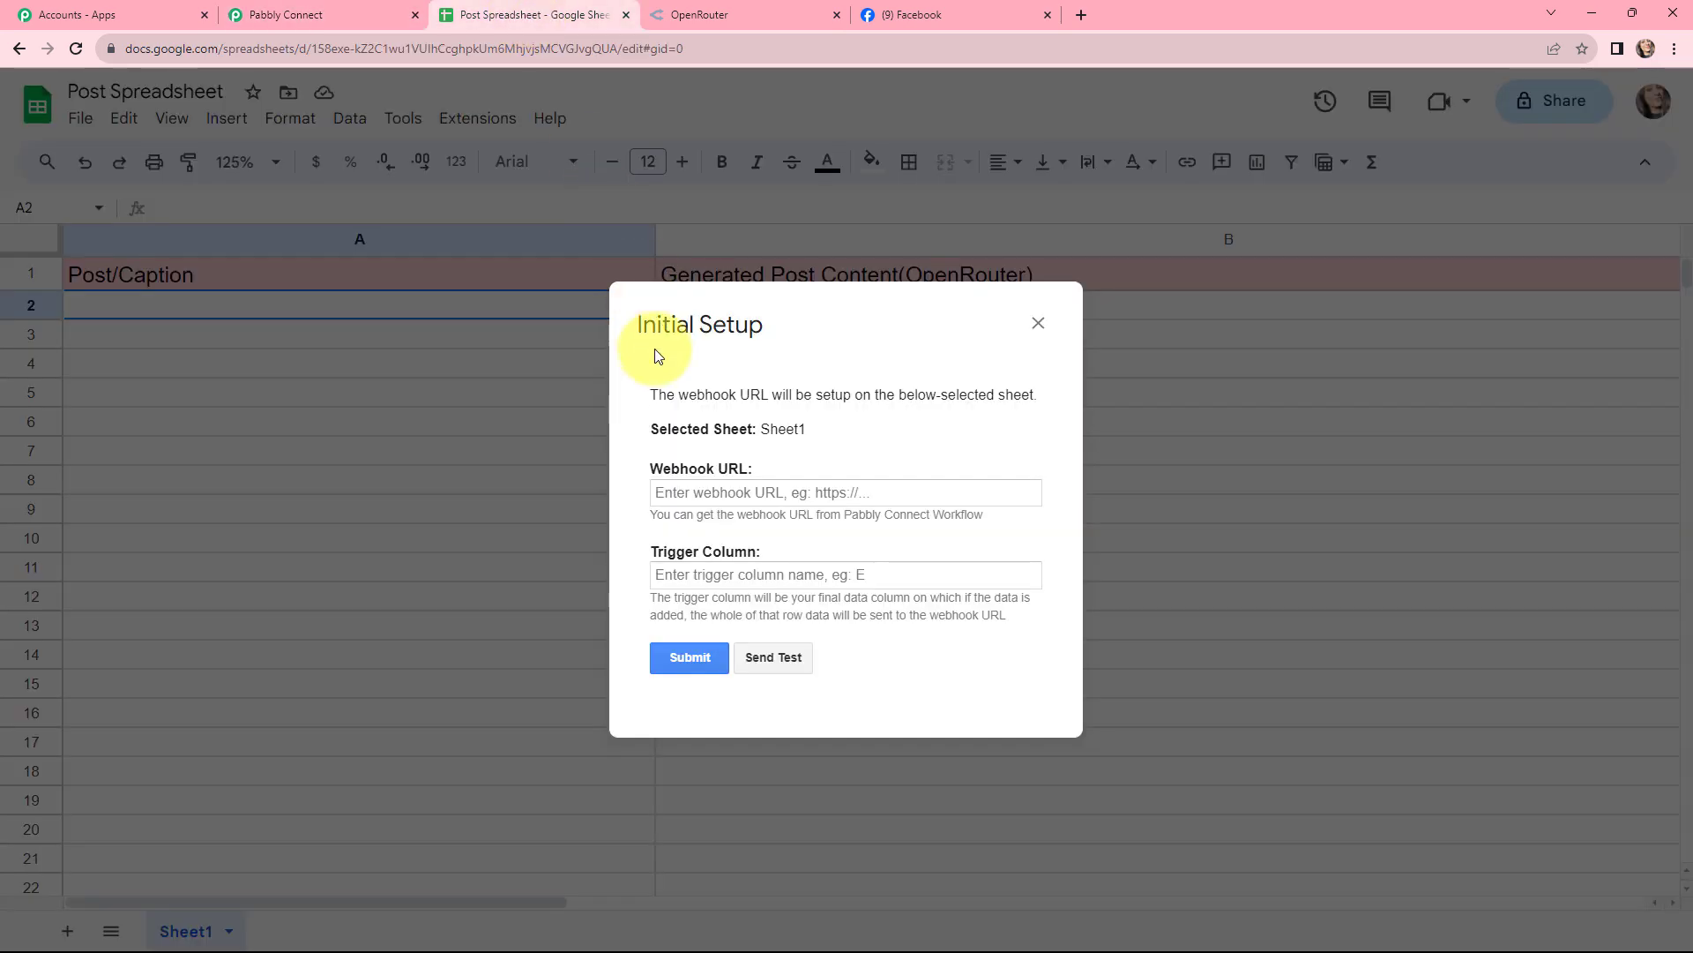
left_click(683, 490)
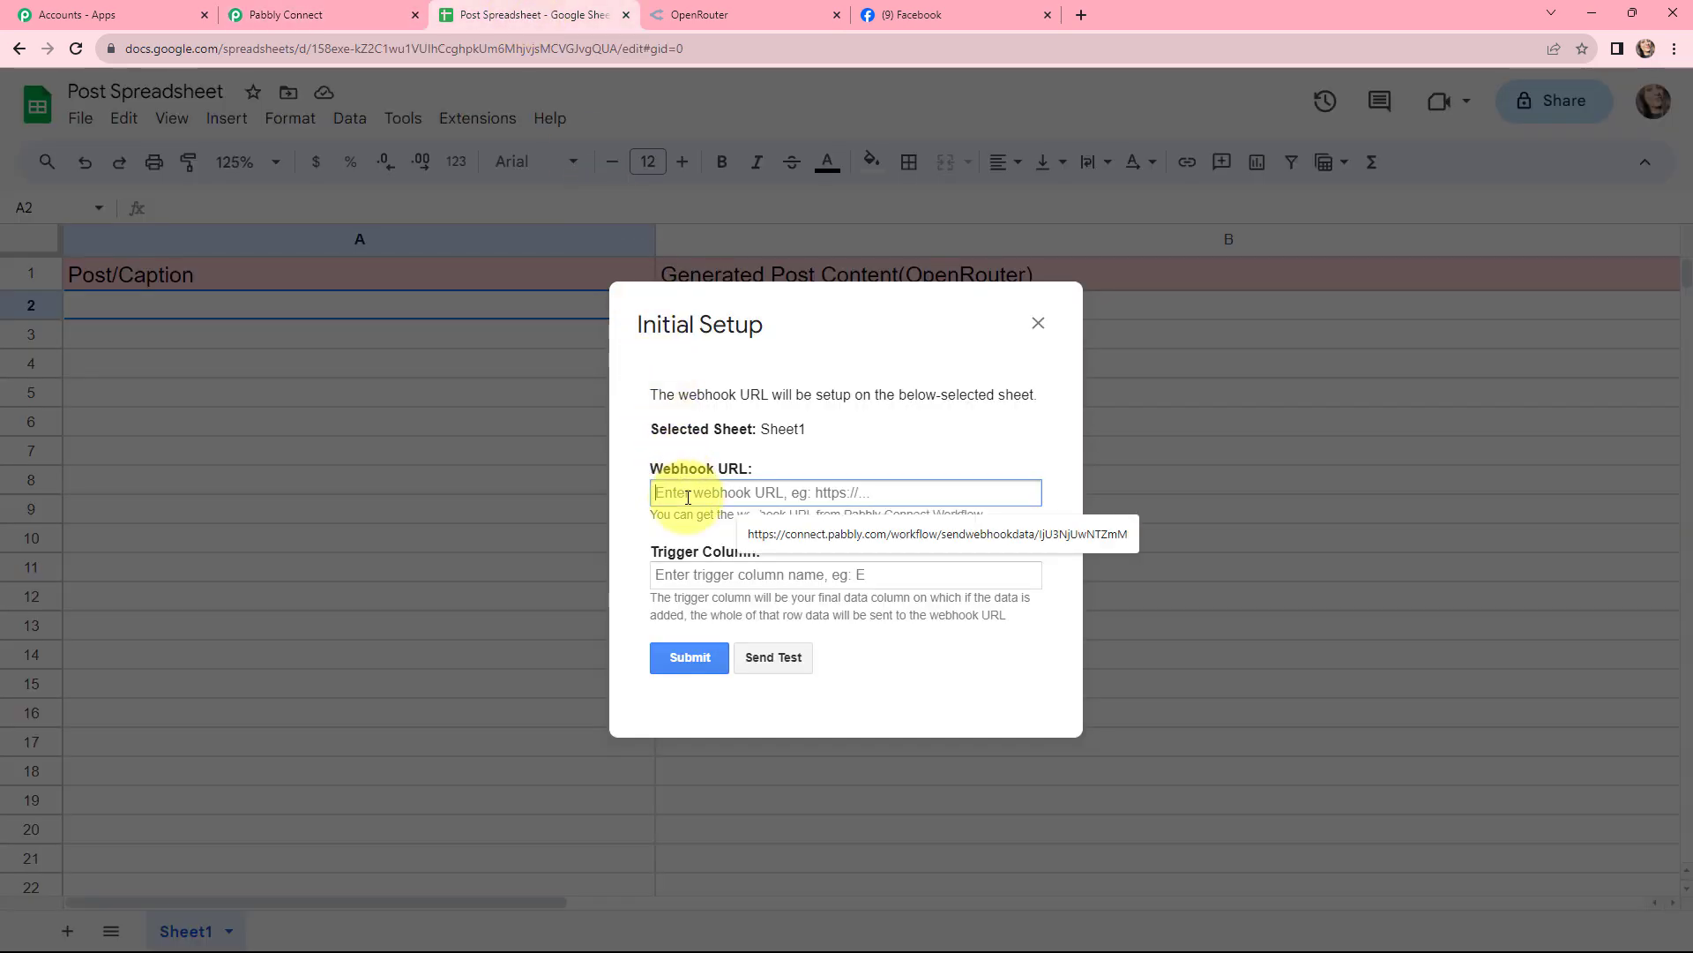
key("ctrl+v")
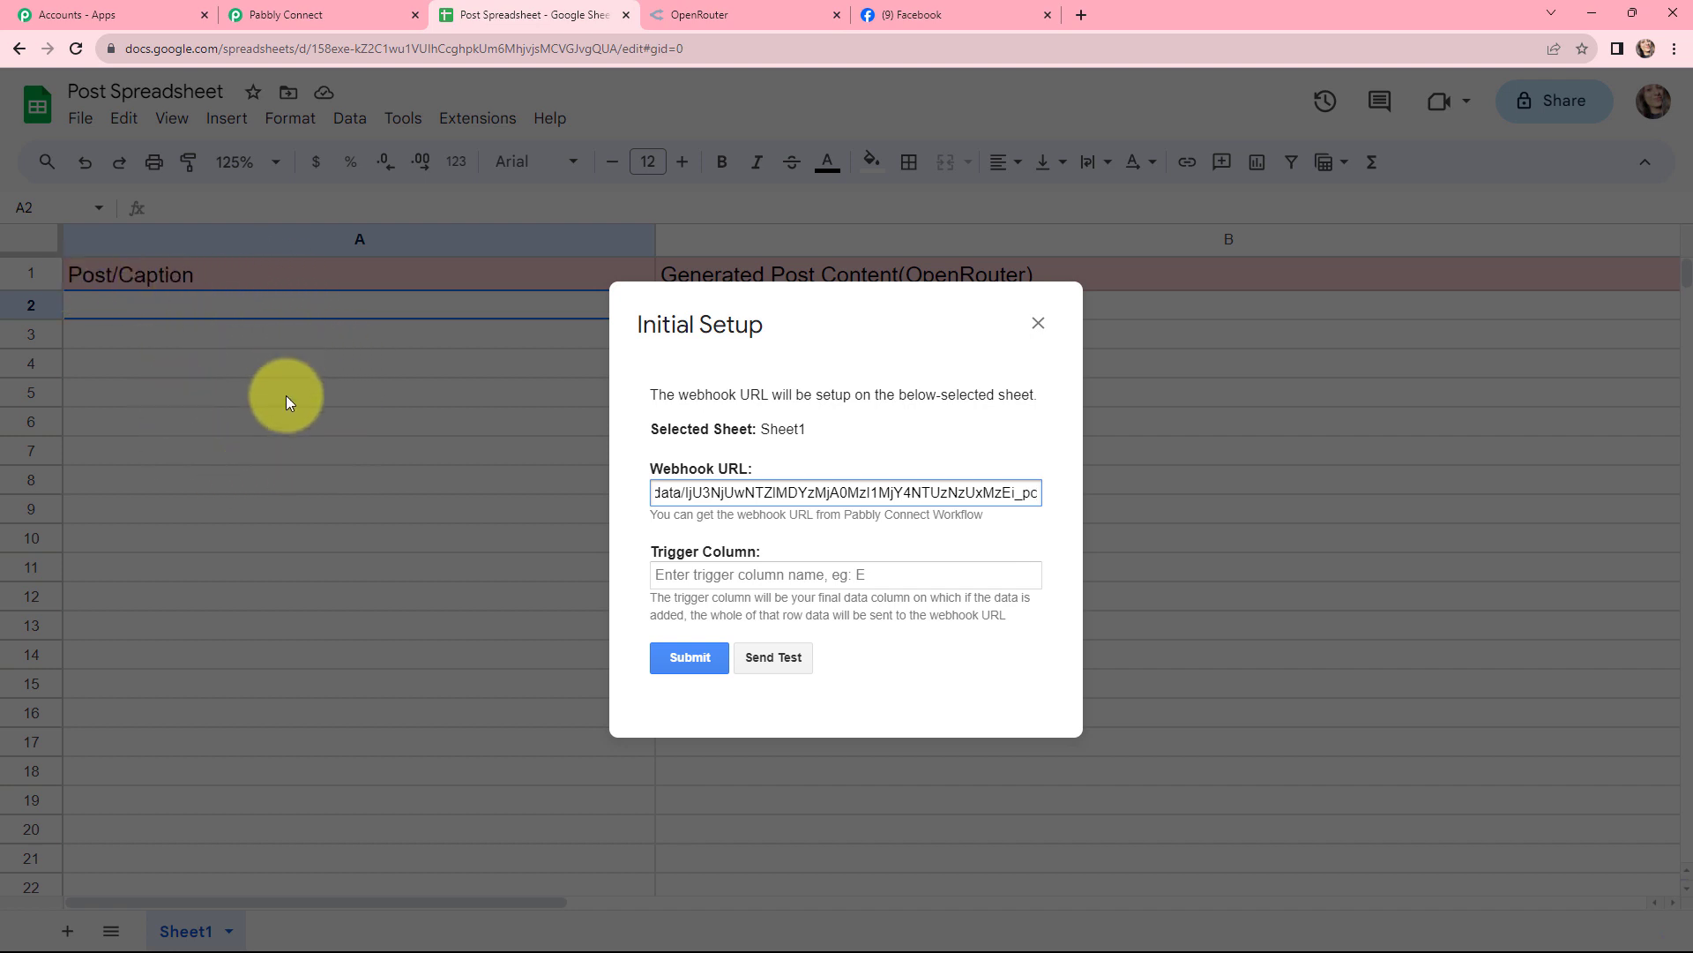
- Set the trigger column to A and submit the add-on's initial setup
left_click(691, 582)
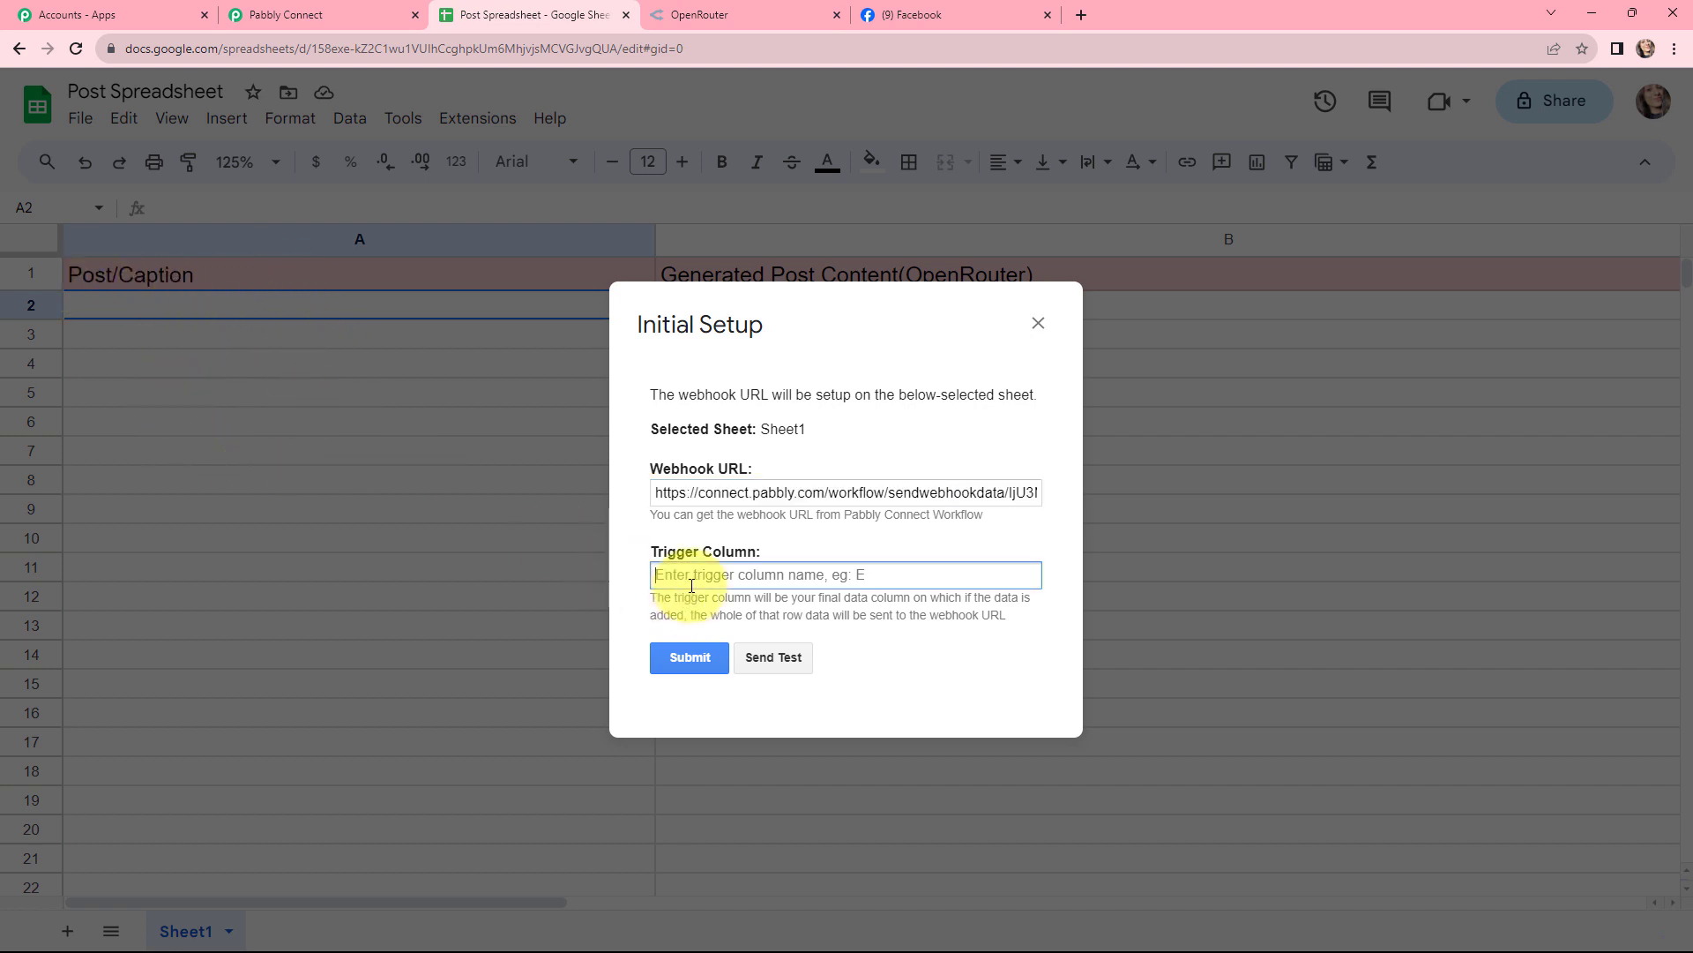
type("A")
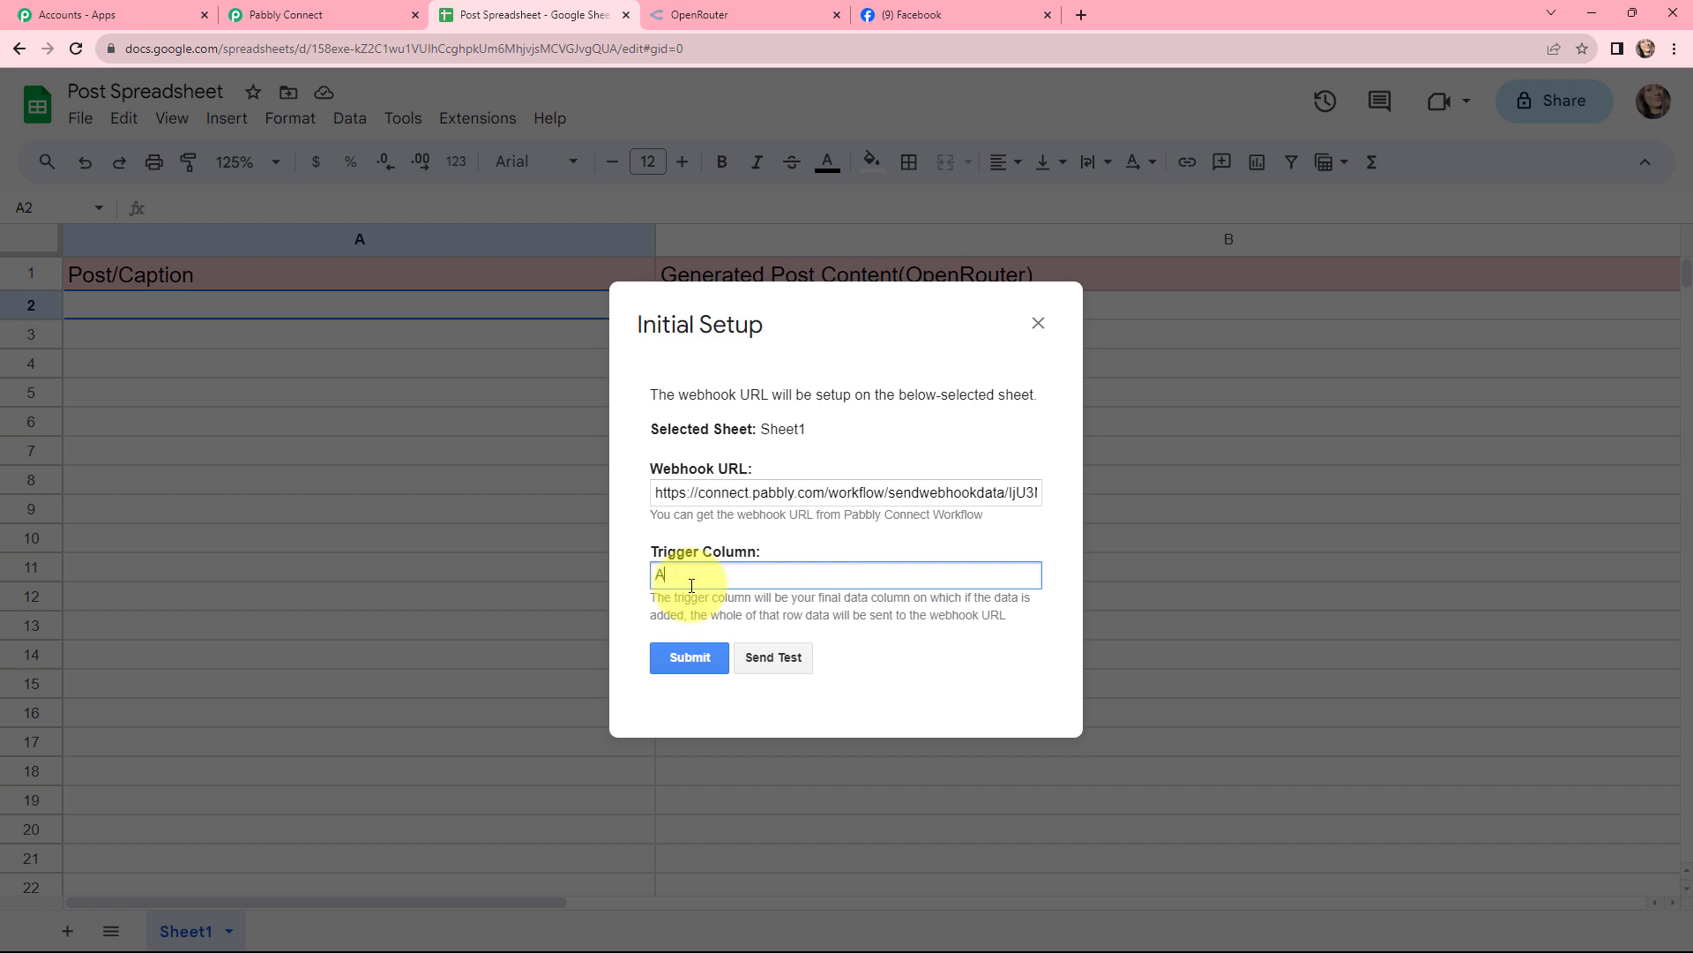
left_click(675, 663)
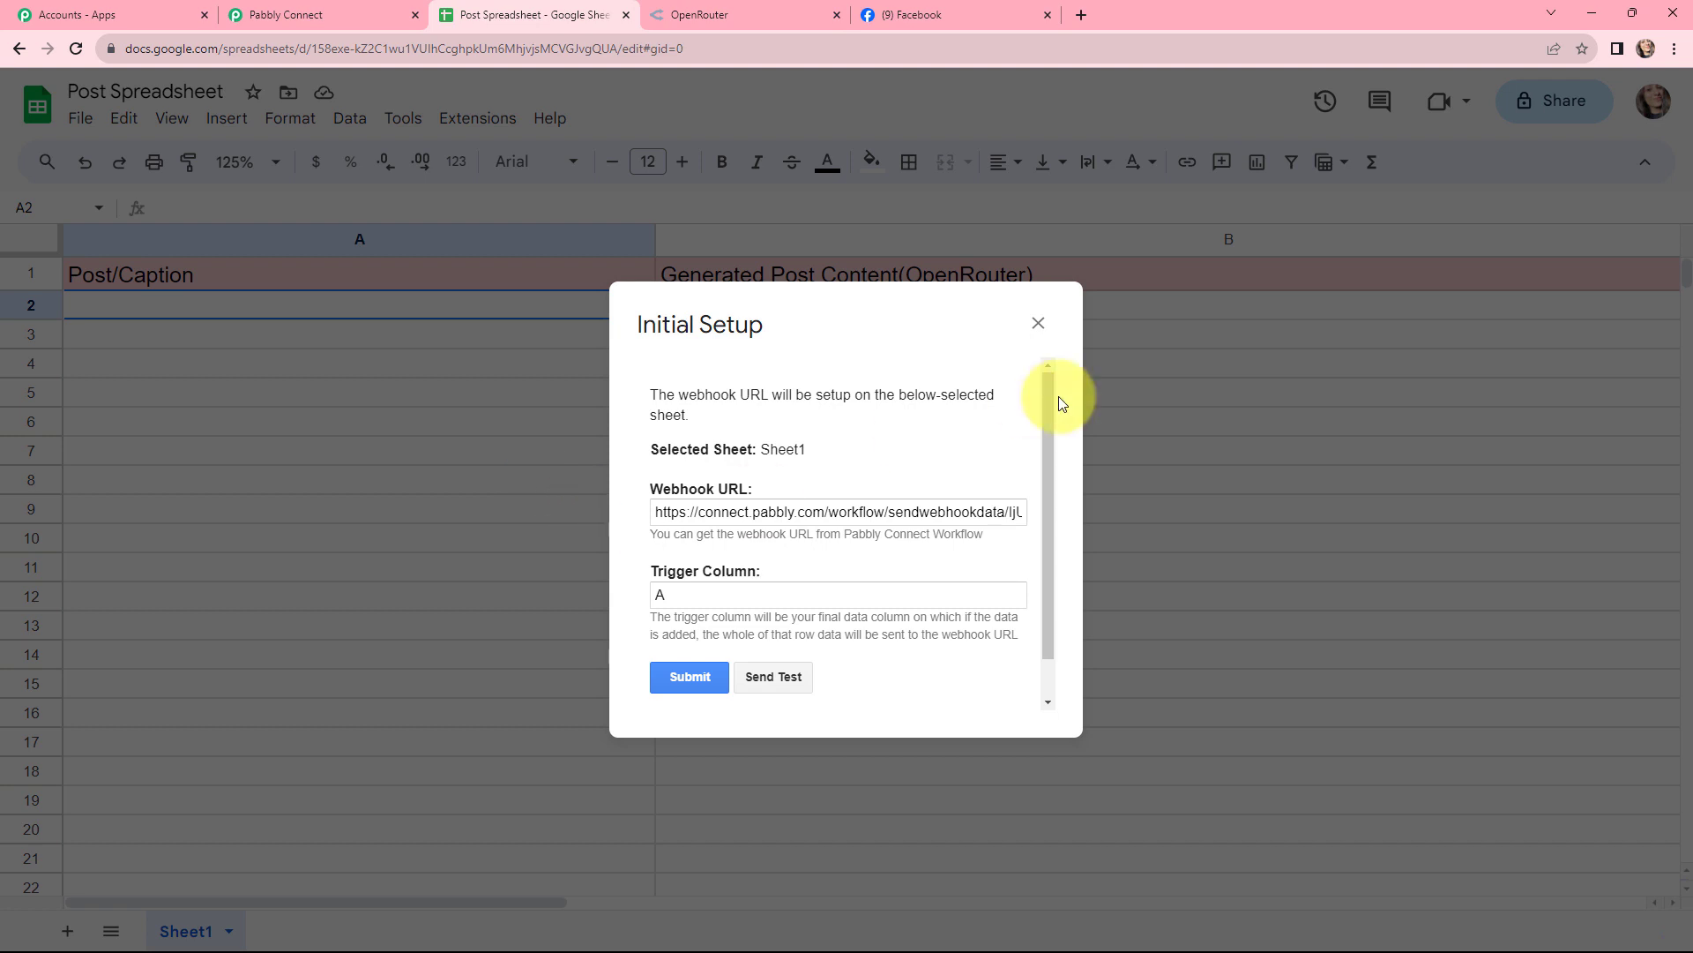
- Close the add-on's initial setup and enter the caption "How to enhance your room decor" in cell A2
scroll(919, 438, "down", 1)
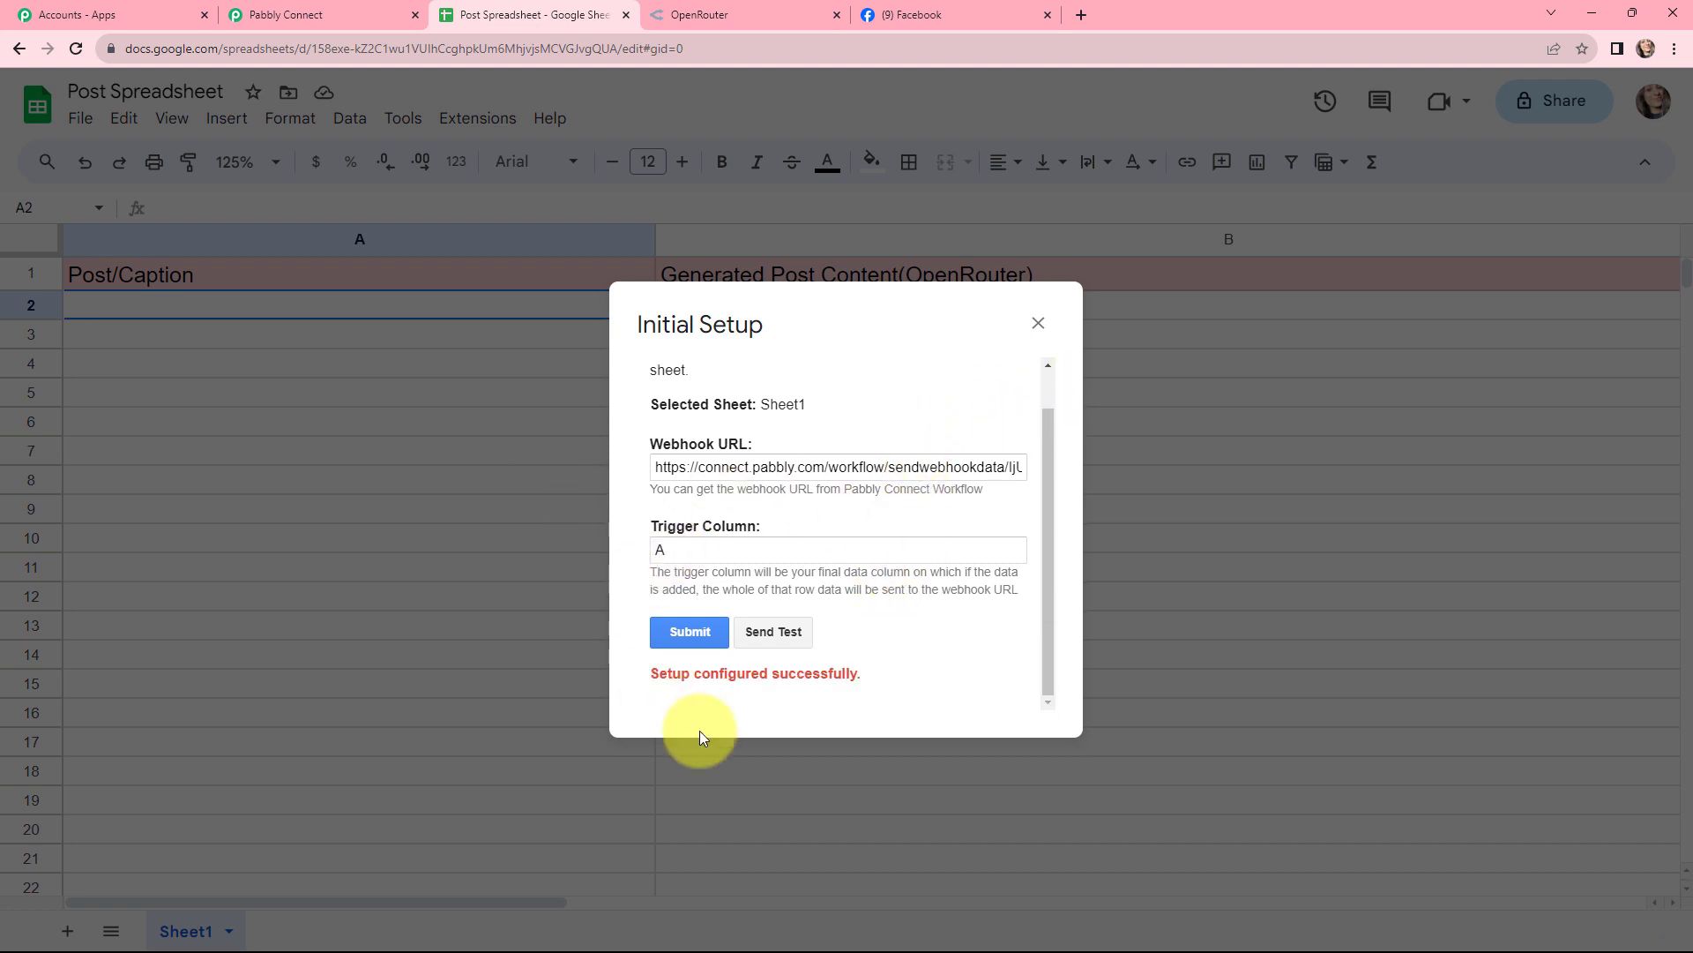
left_click(1040, 321)
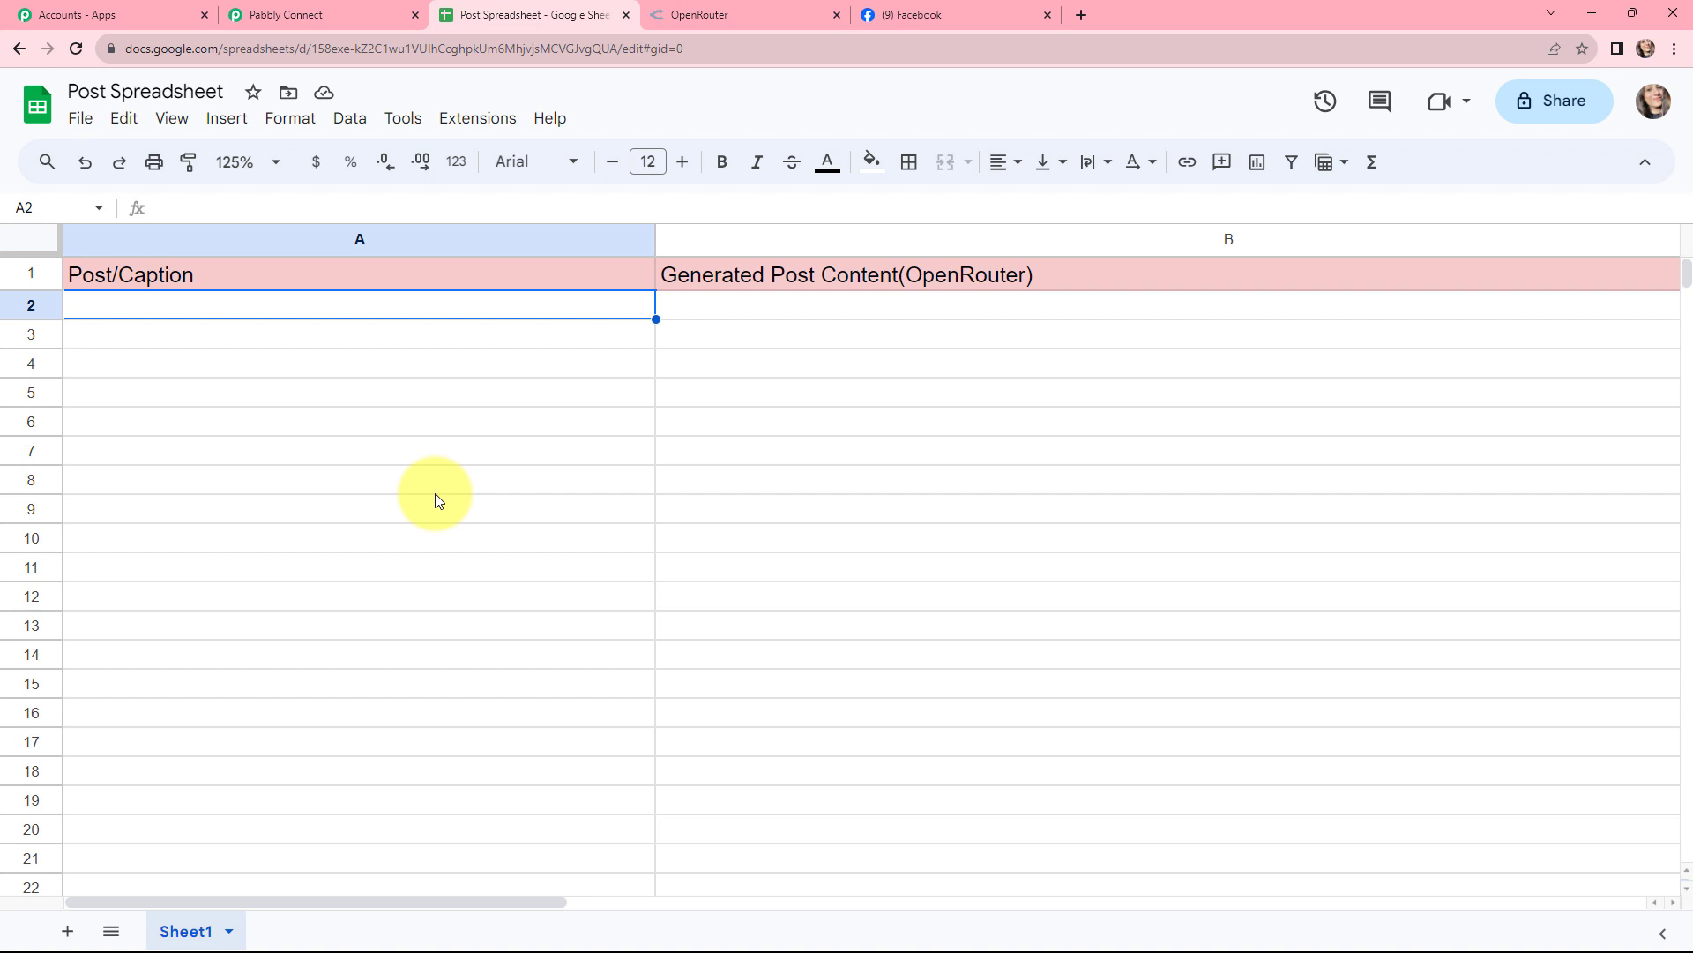
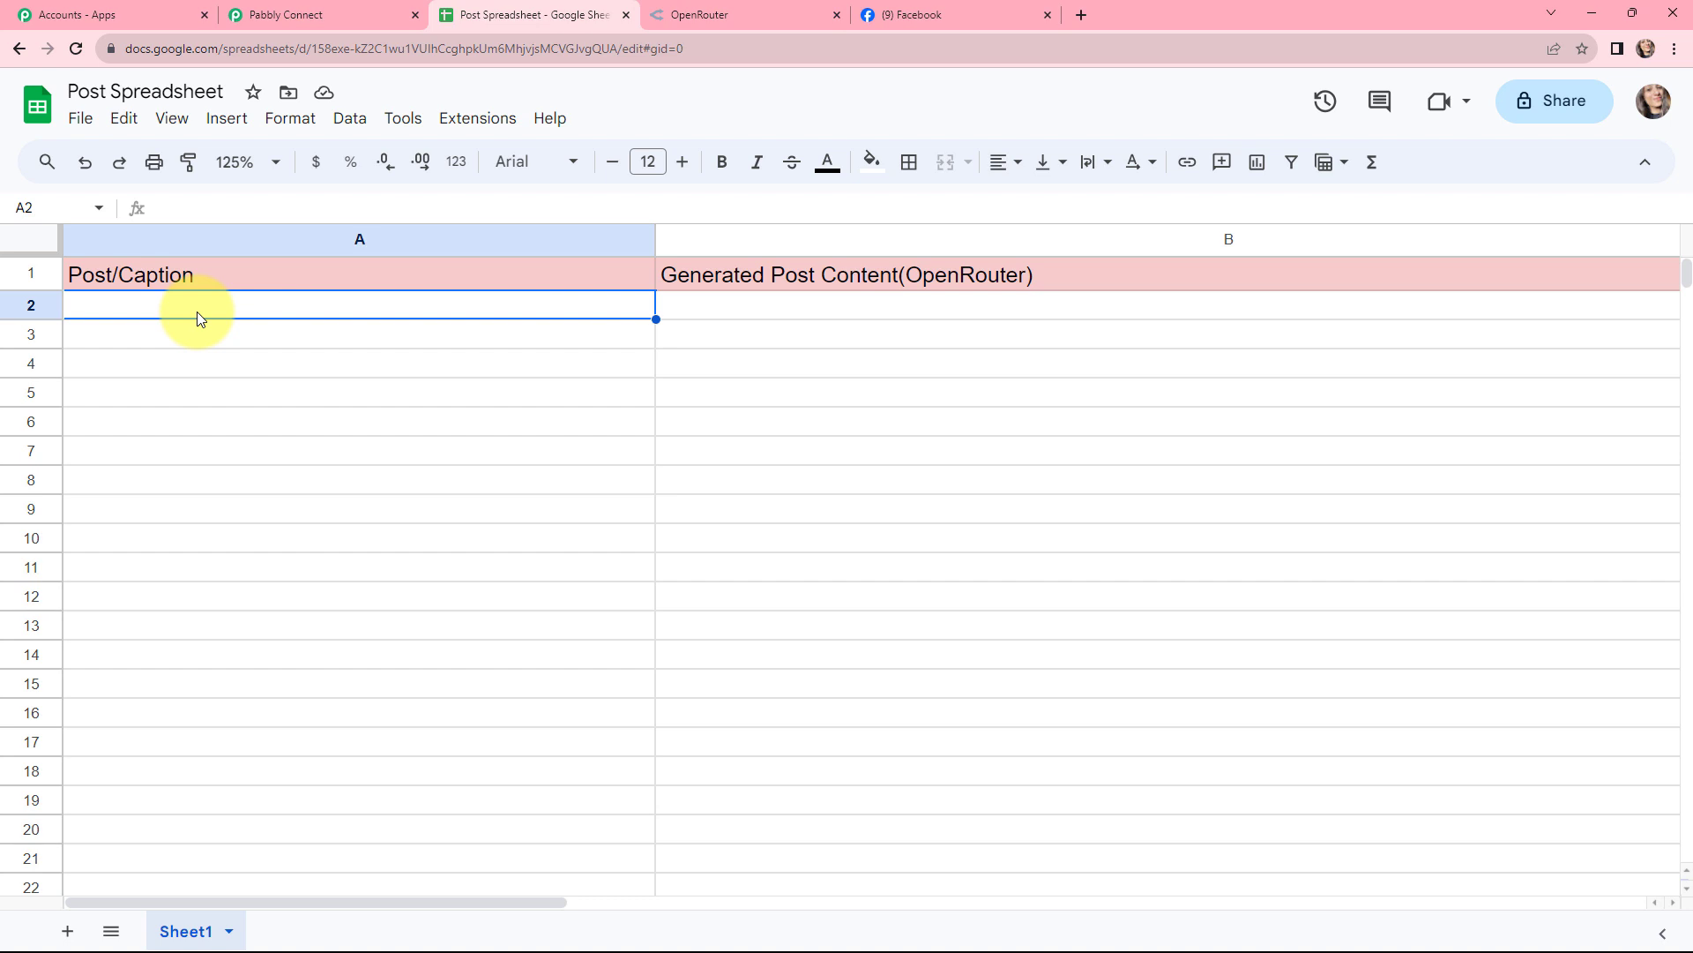
type("How to enhance your room decor")
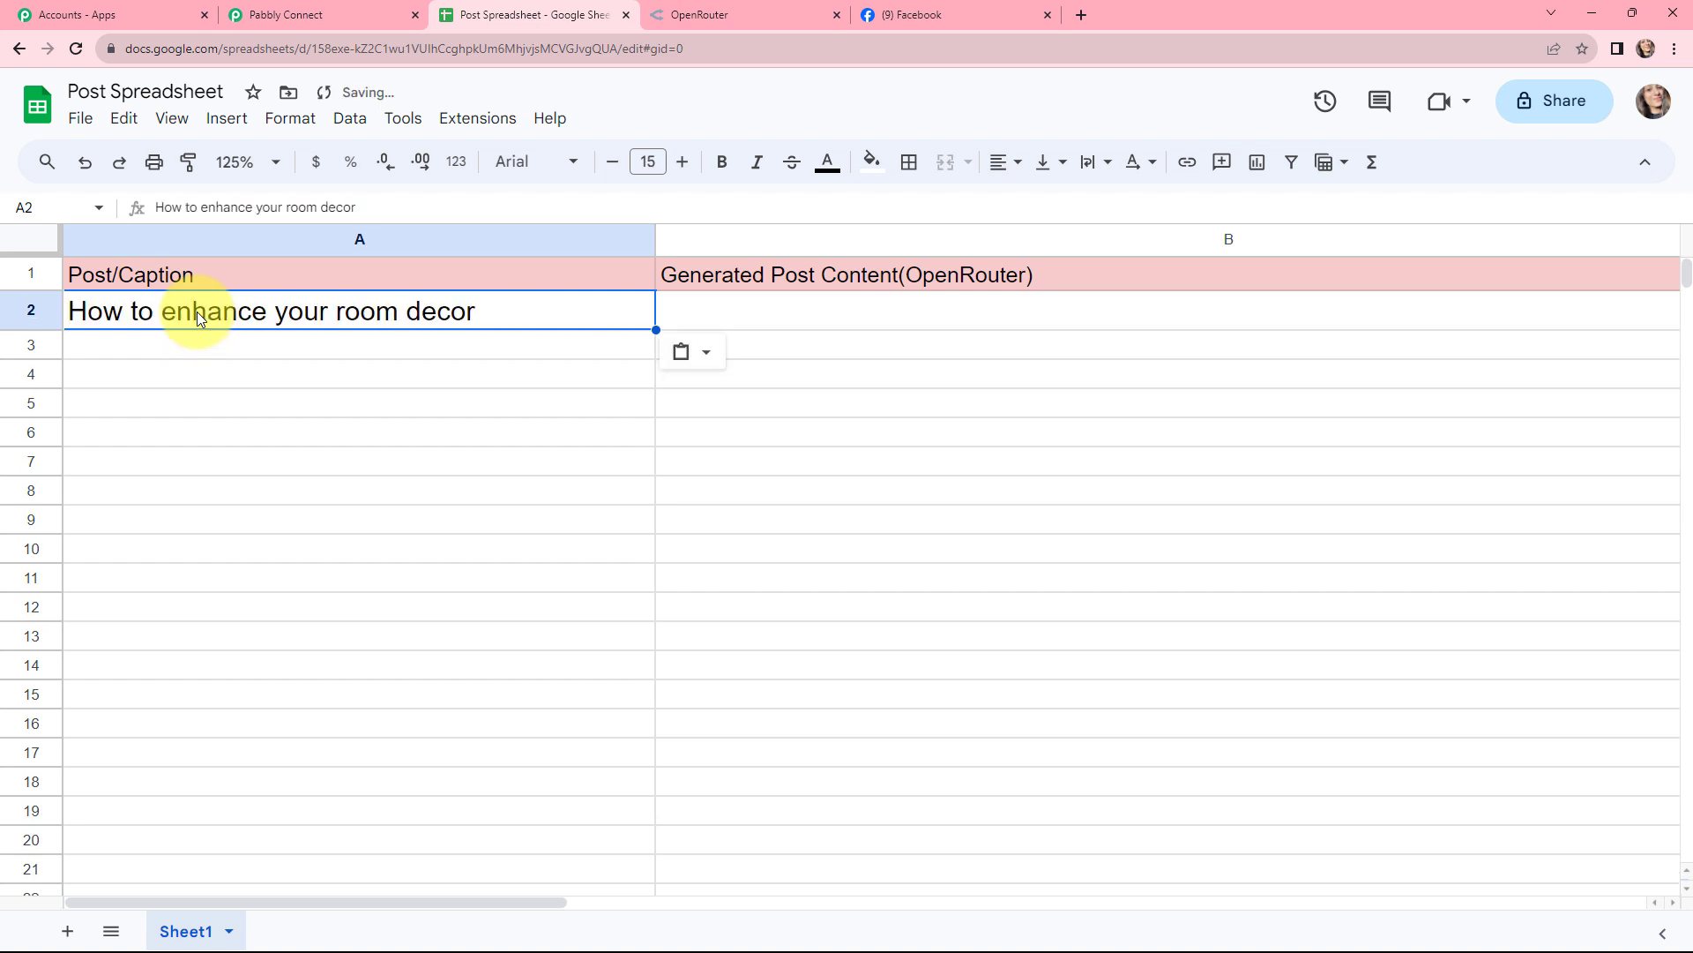
left_click(214, 429)
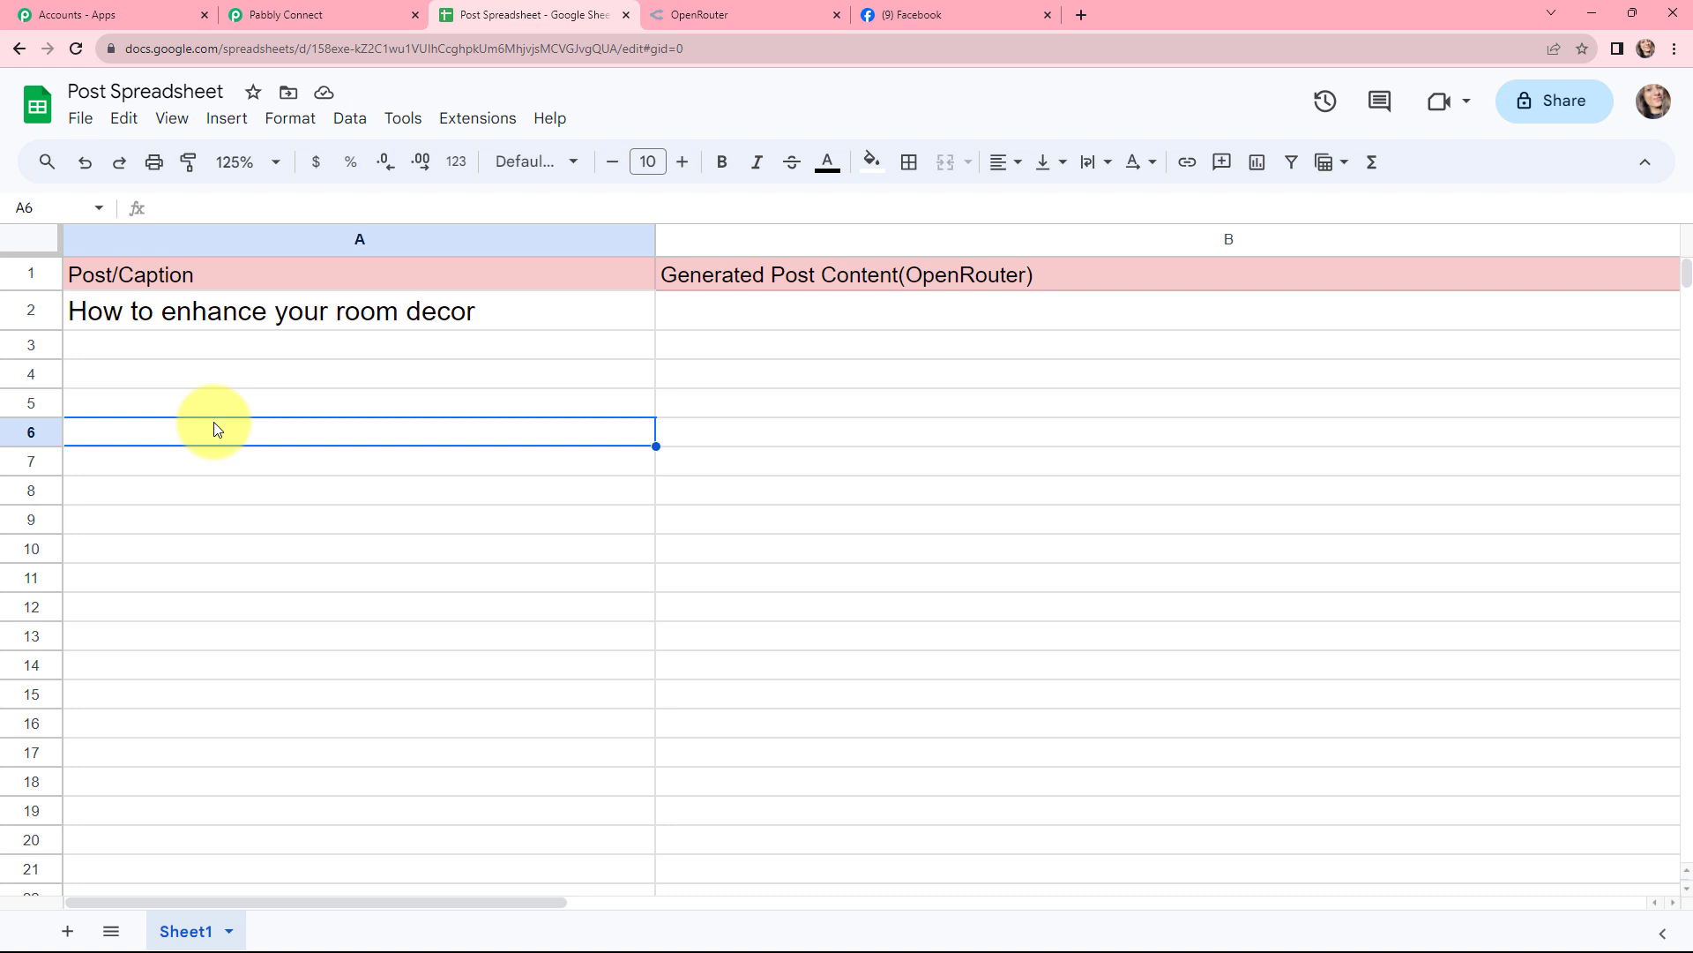
- In Pabbly Connect, examine the trigger's received webhook response, including the trigger column, spreadsheet name, row index and Post/Caption values
left_click(348, 7)
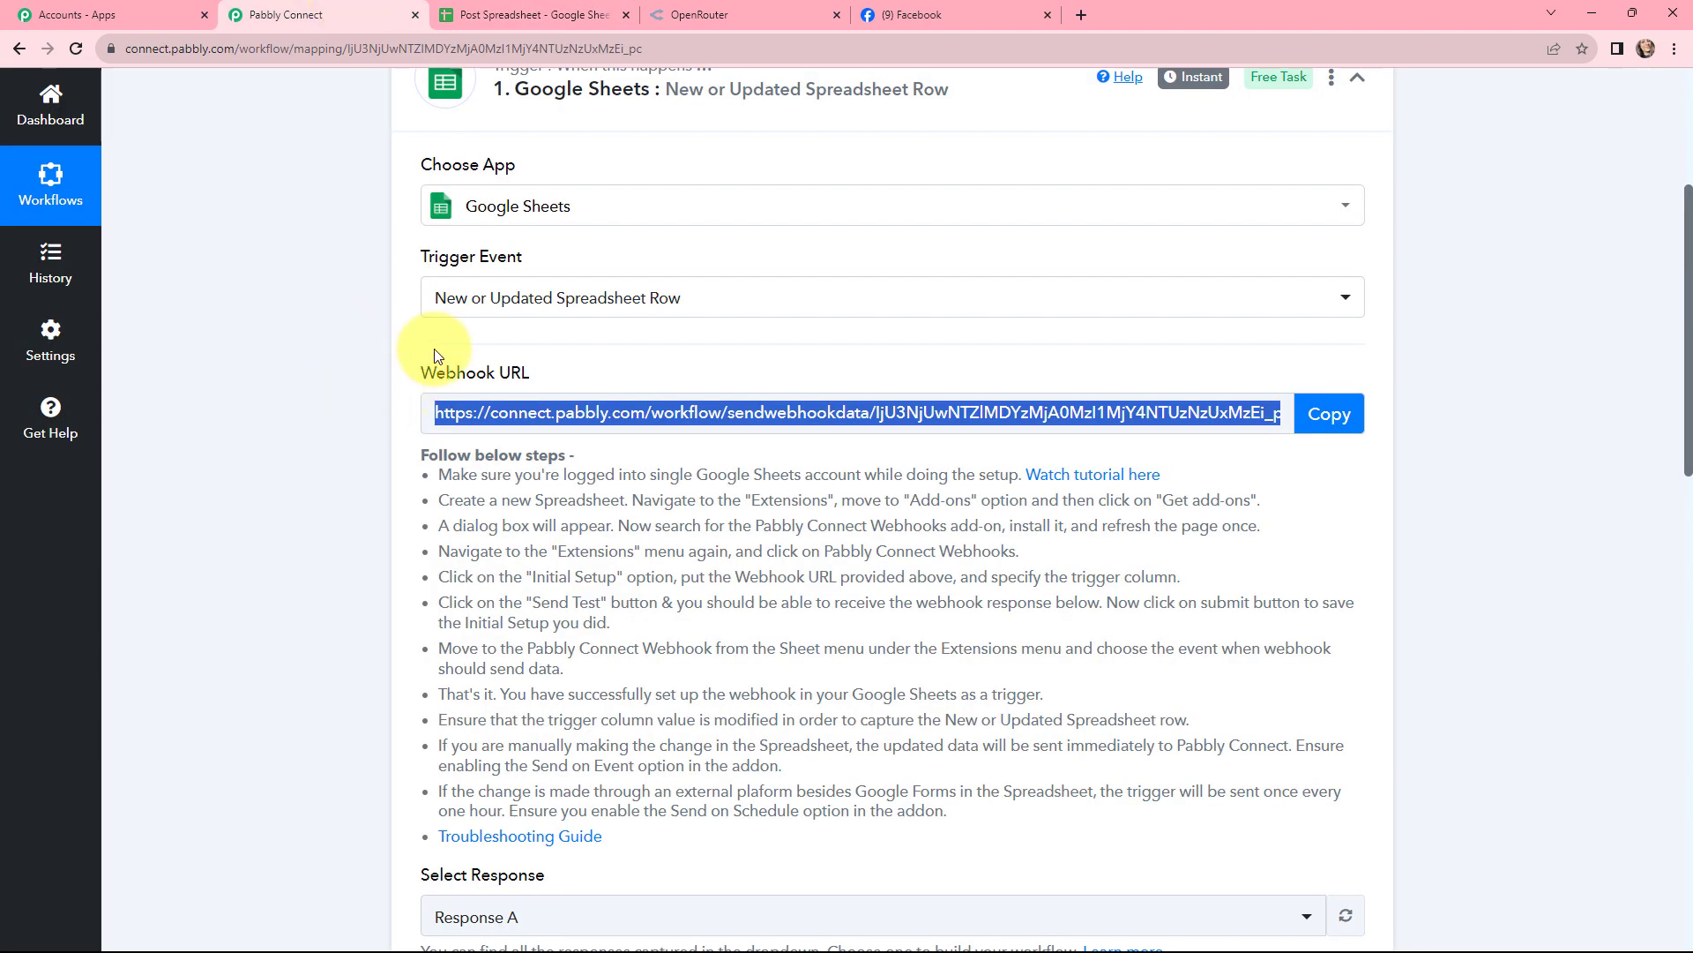
scroll(617, 318, "down", 5)
scroll(573, 370, "down", 5)
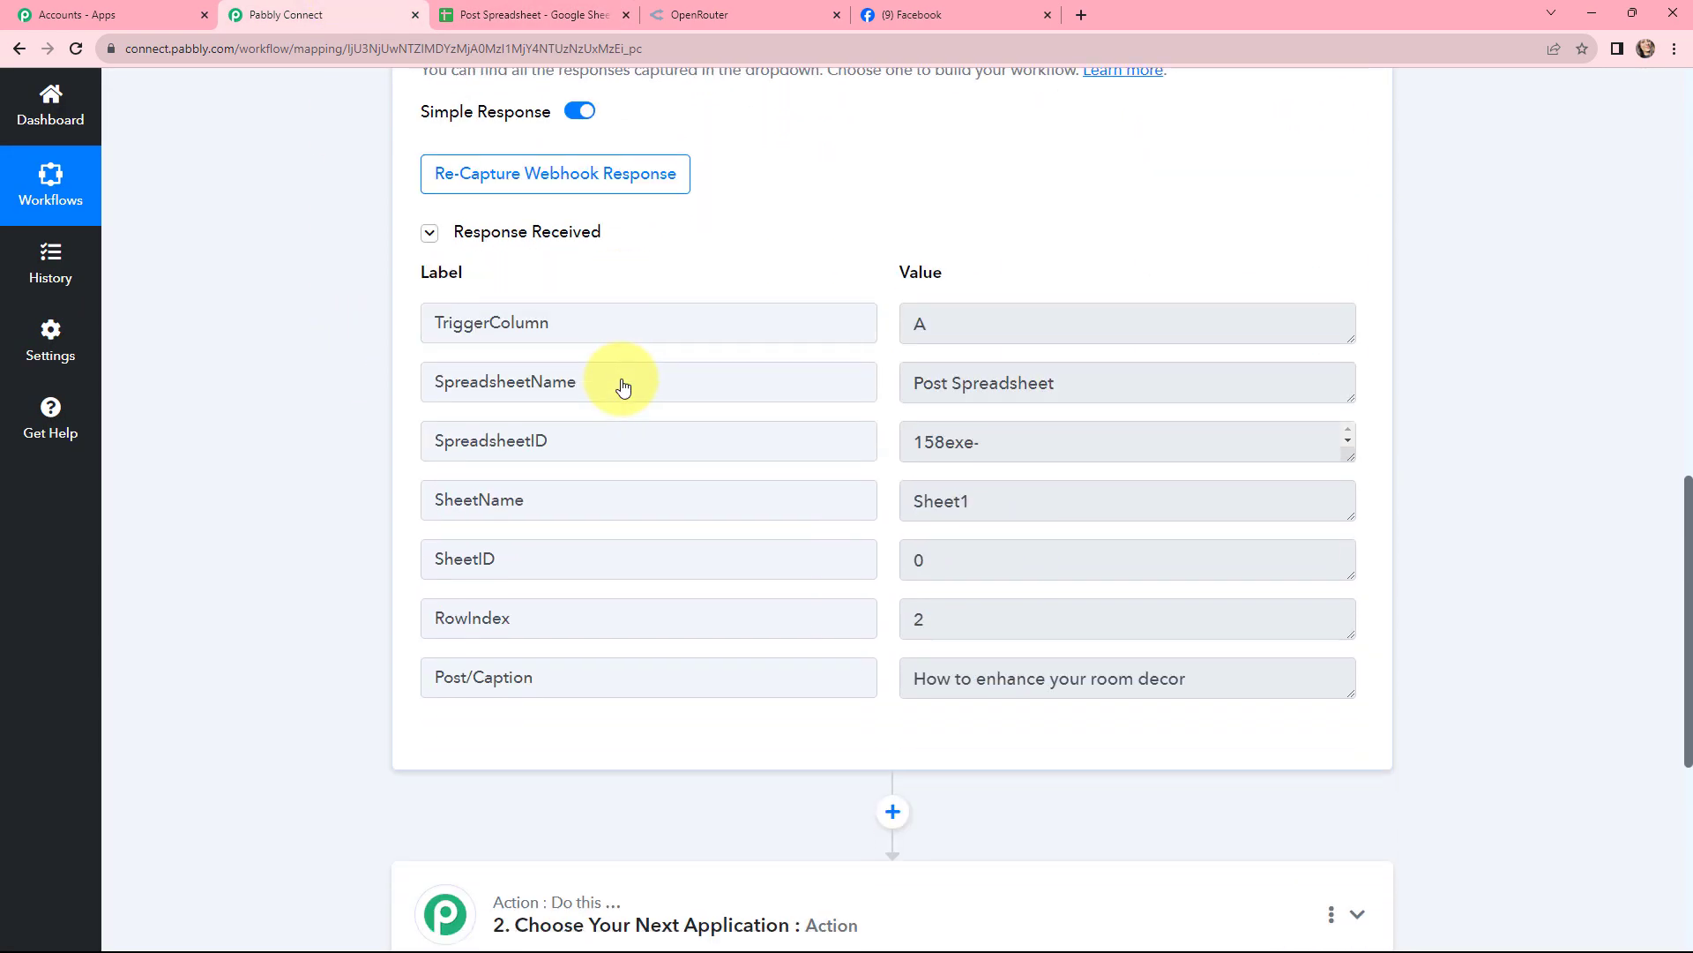
left_click(948, 330)
left_click_drag(953, 333, 918, 326)
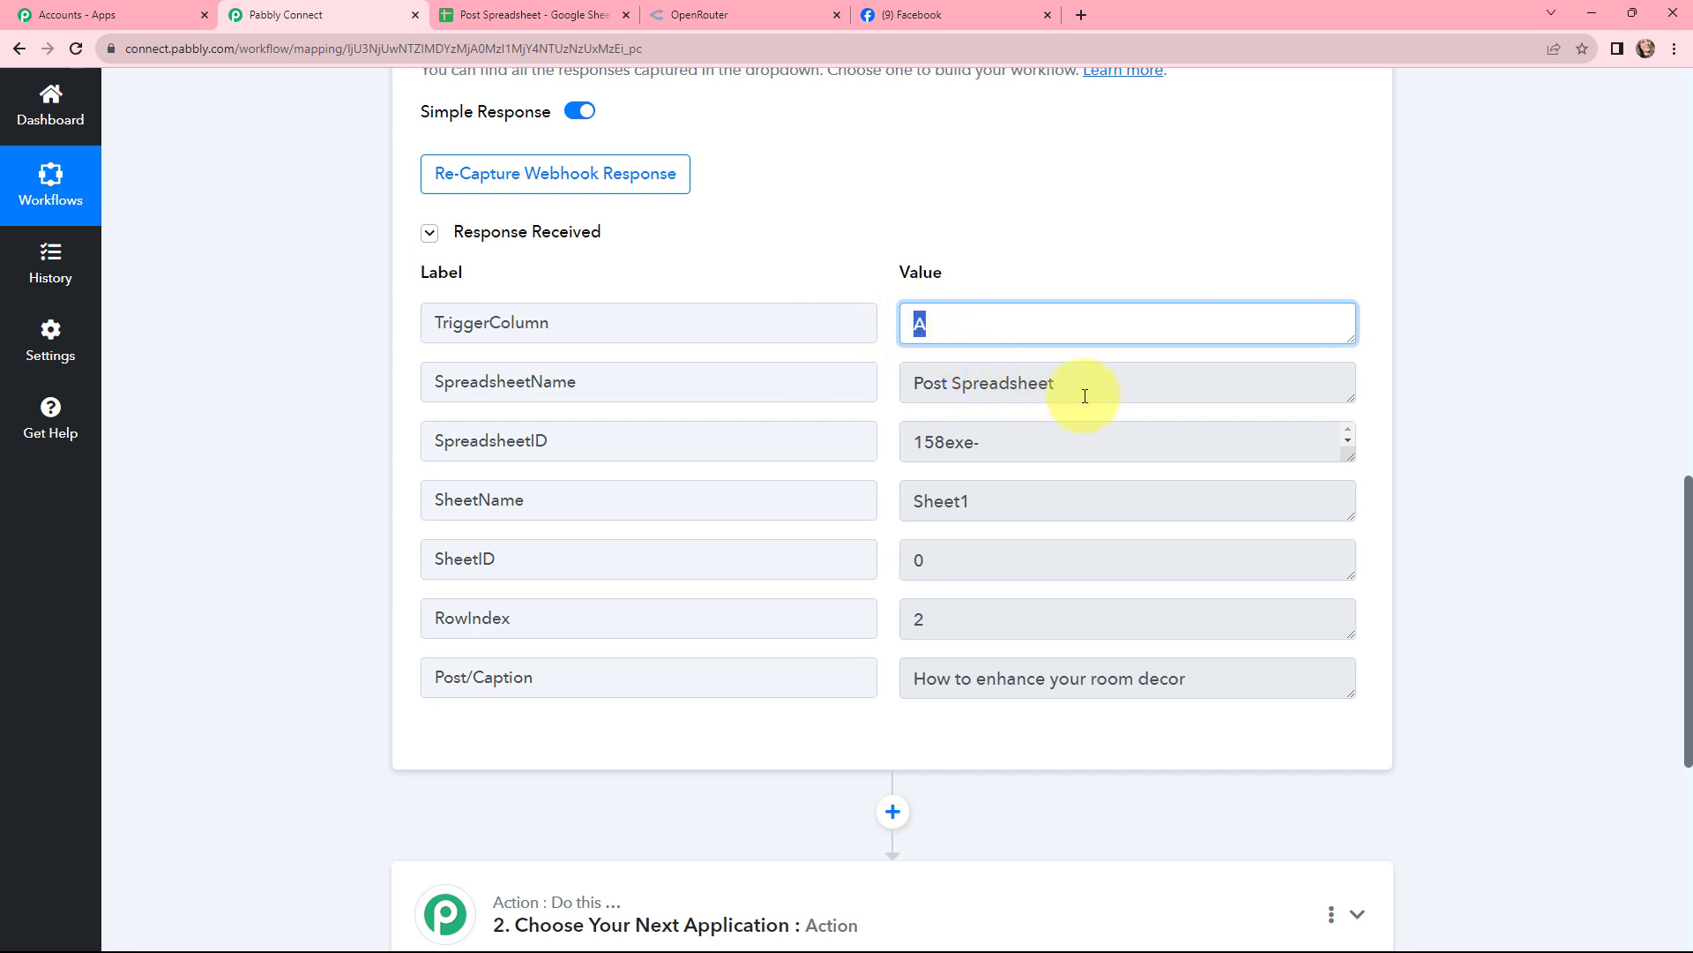
left_click_drag(1087, 386, 892, 564)
left_click(913, 637)
left_click_drag(913, 637, 1085, 718)
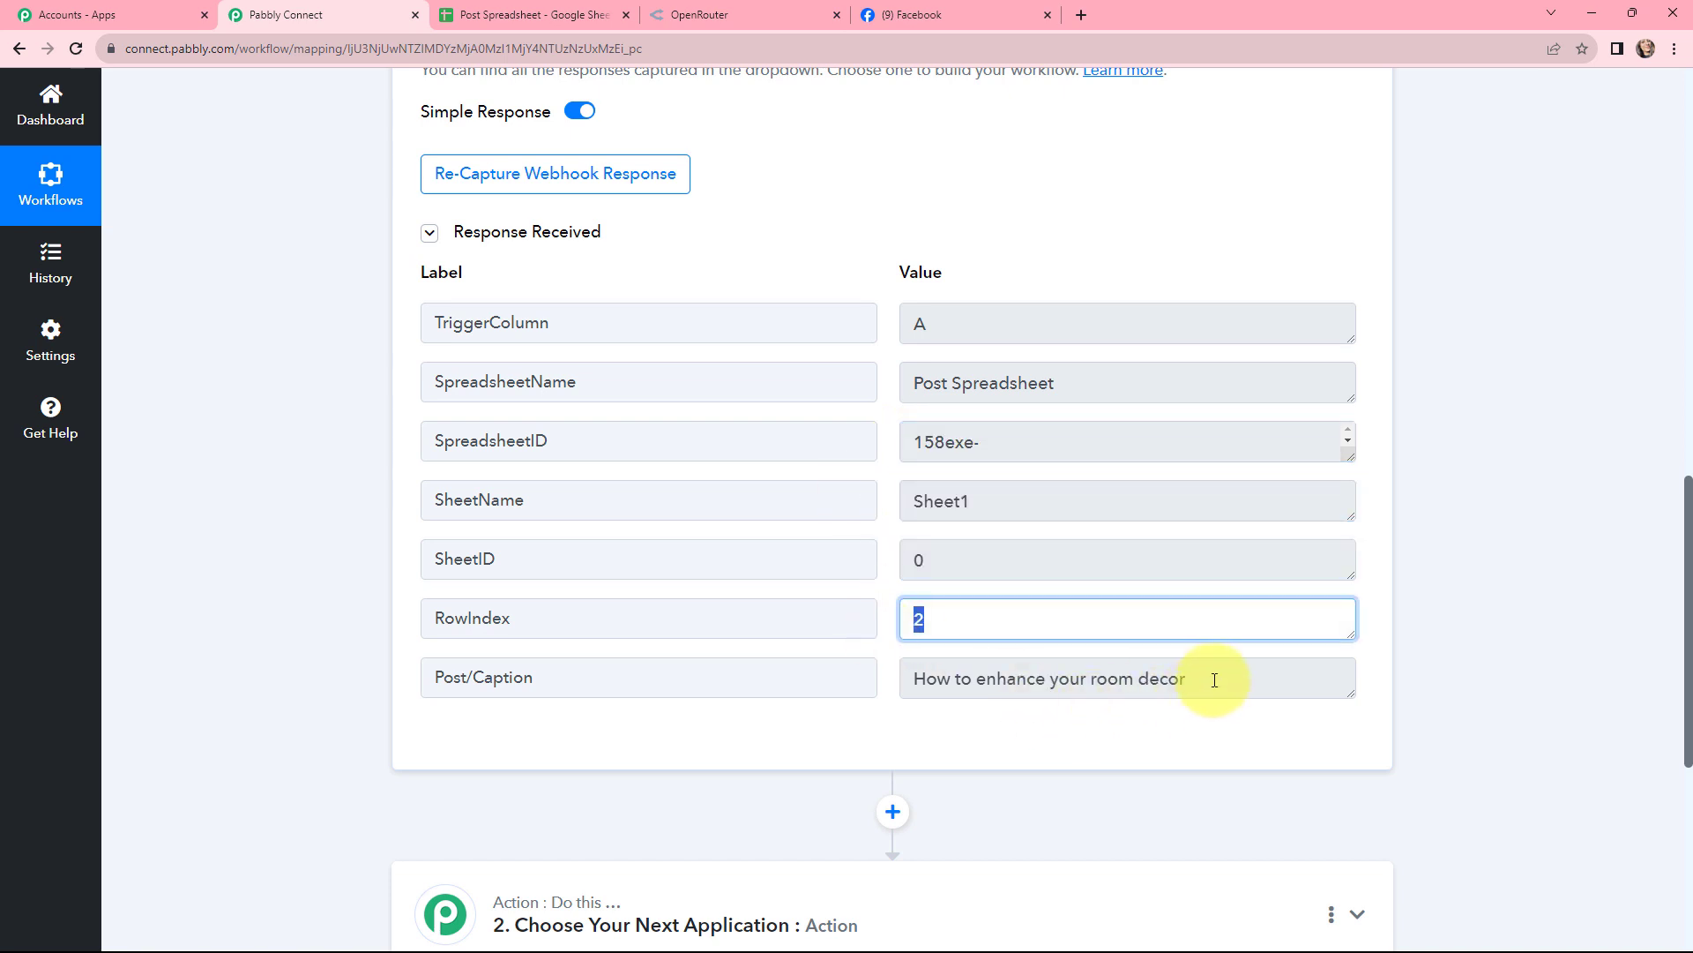
left_click_drag(1209, 680, 896, 638)
left_click(881, 645)
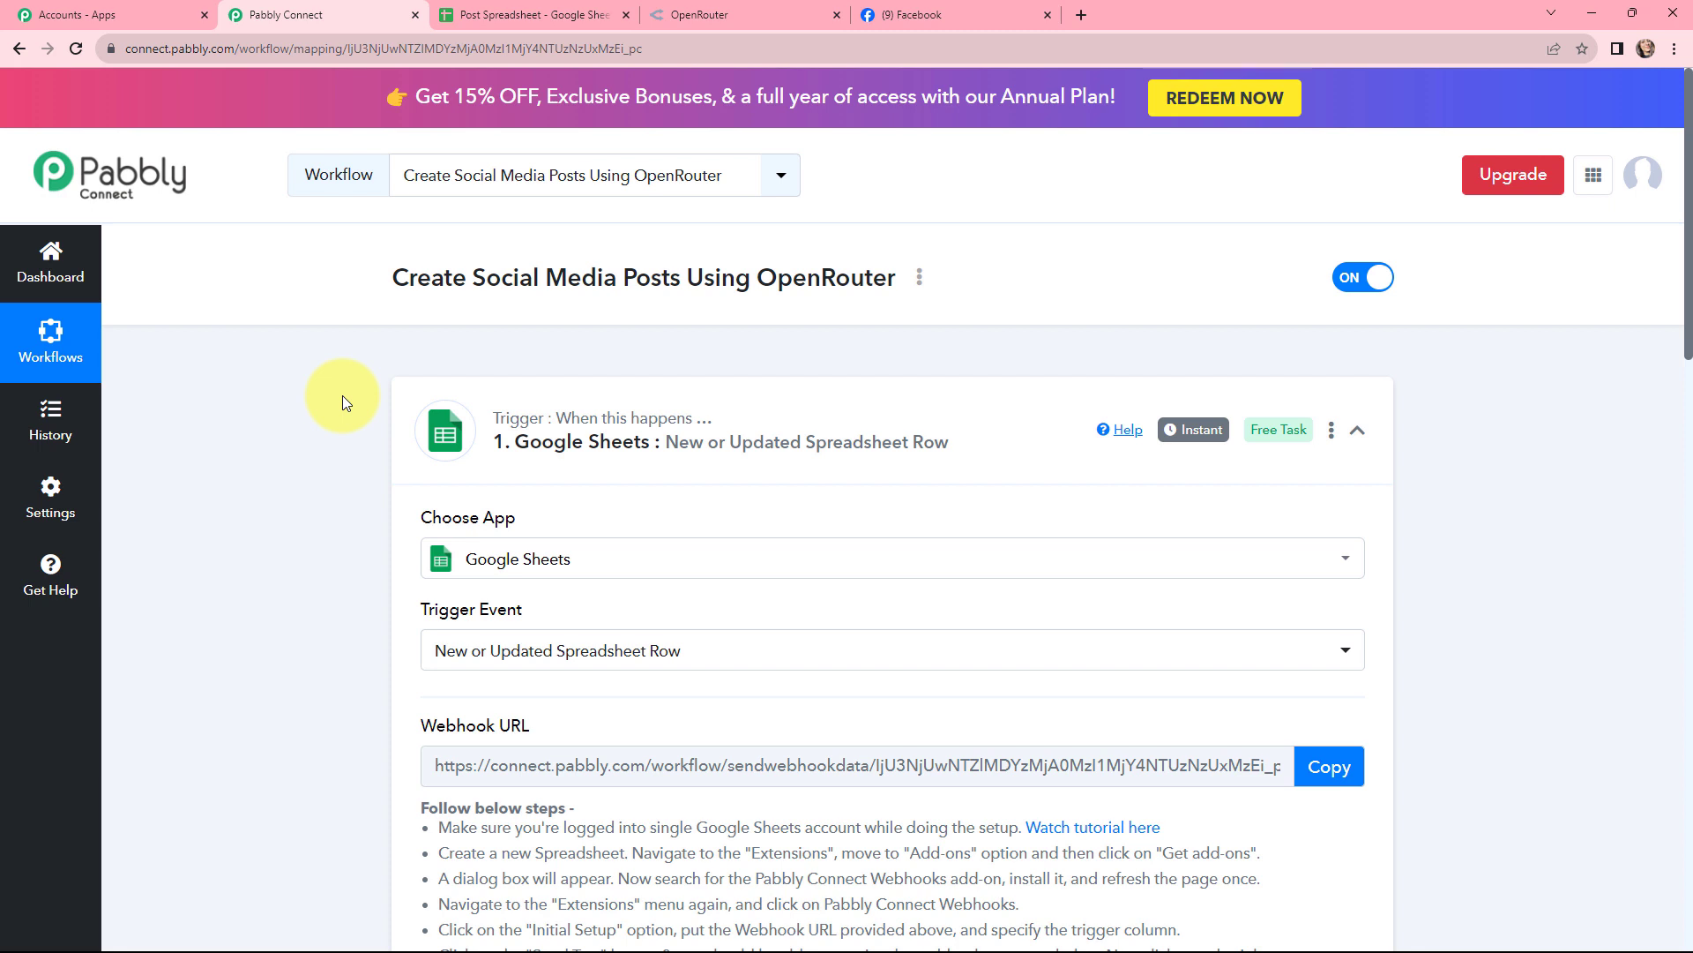
mouse_move(1184, 434)
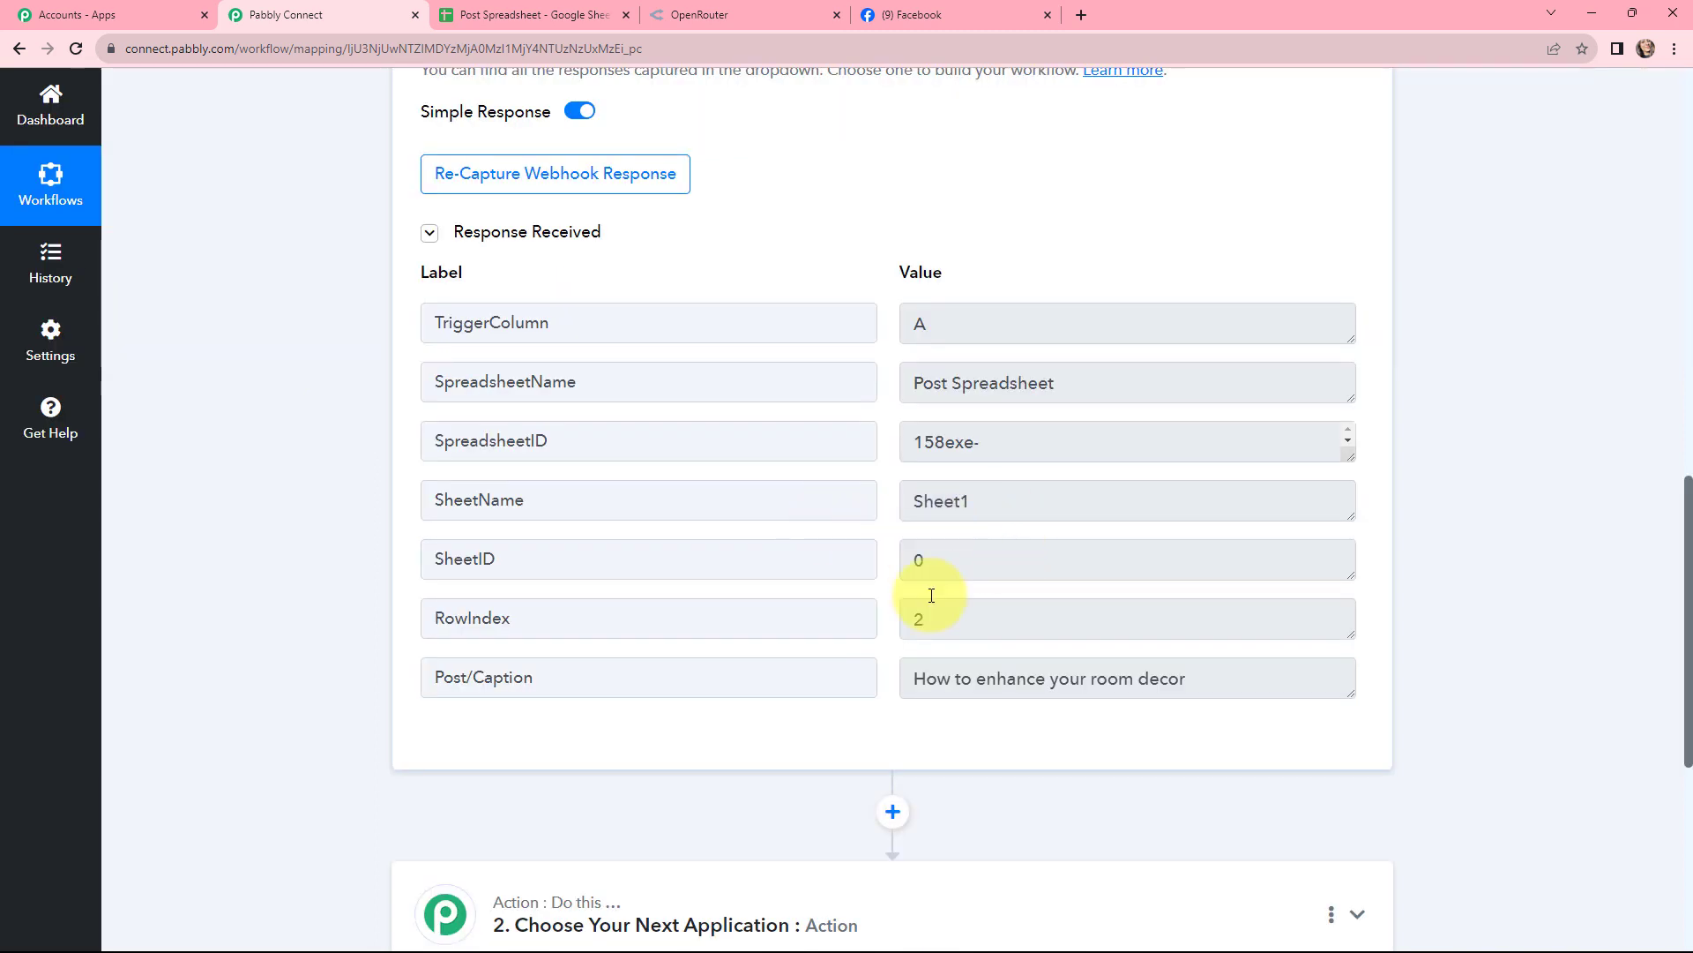
left_click(1247, 677)
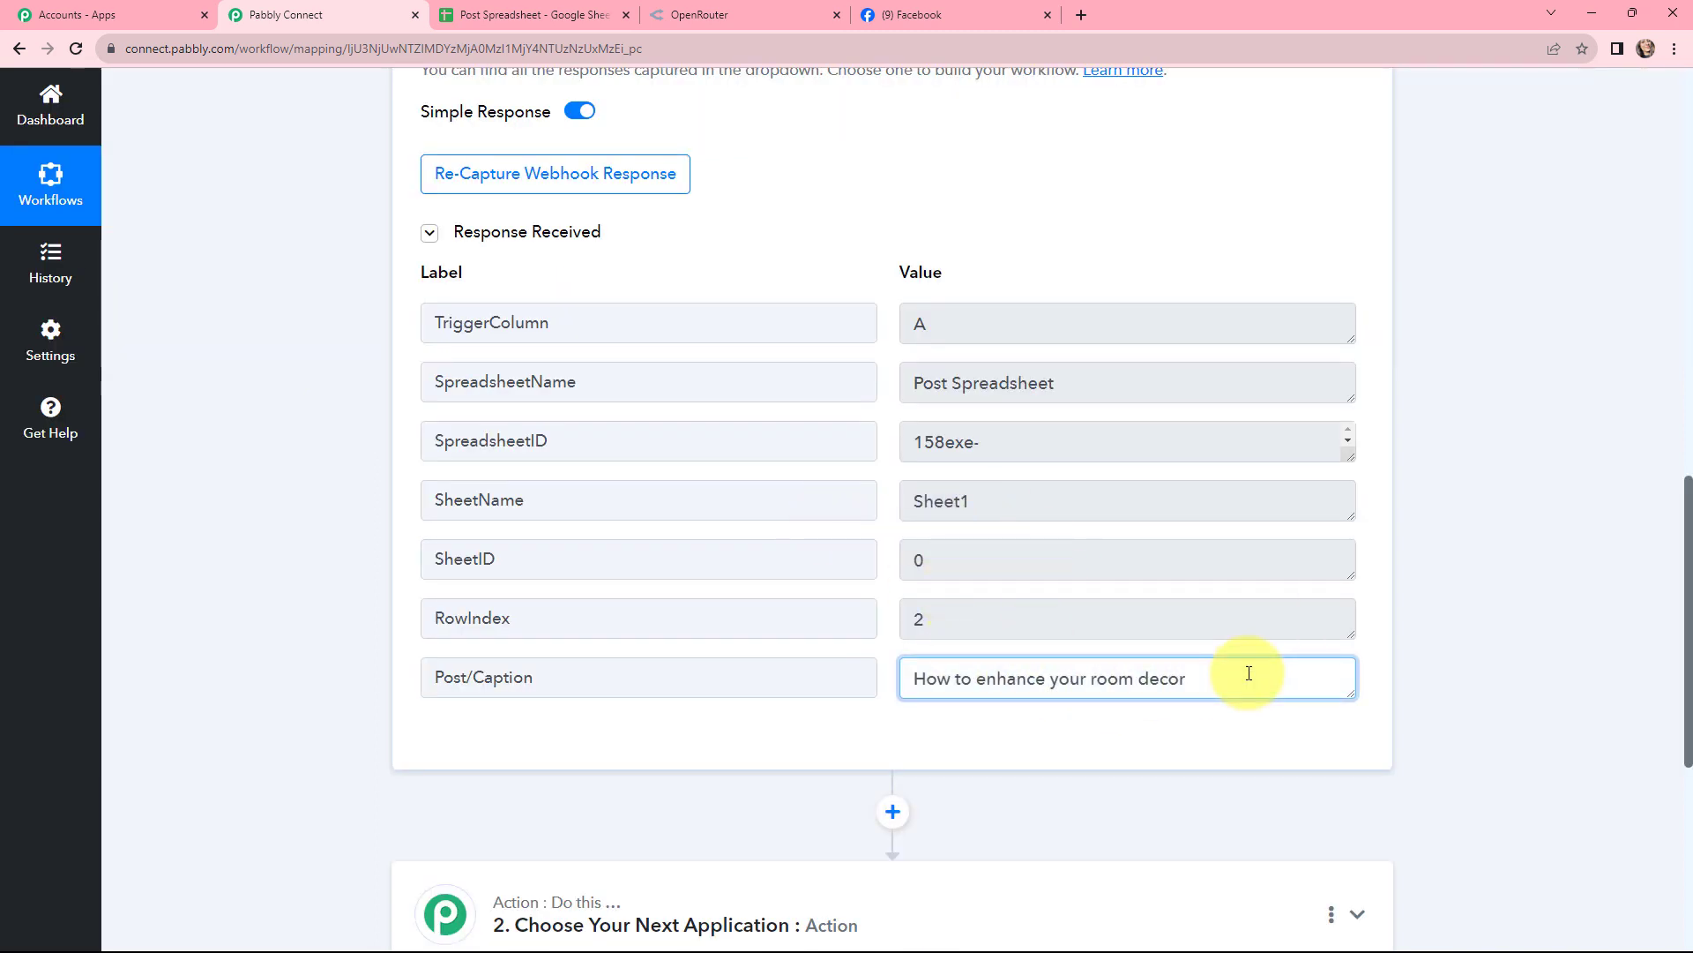
key("ctrl+a")
left_click(1498, 616)
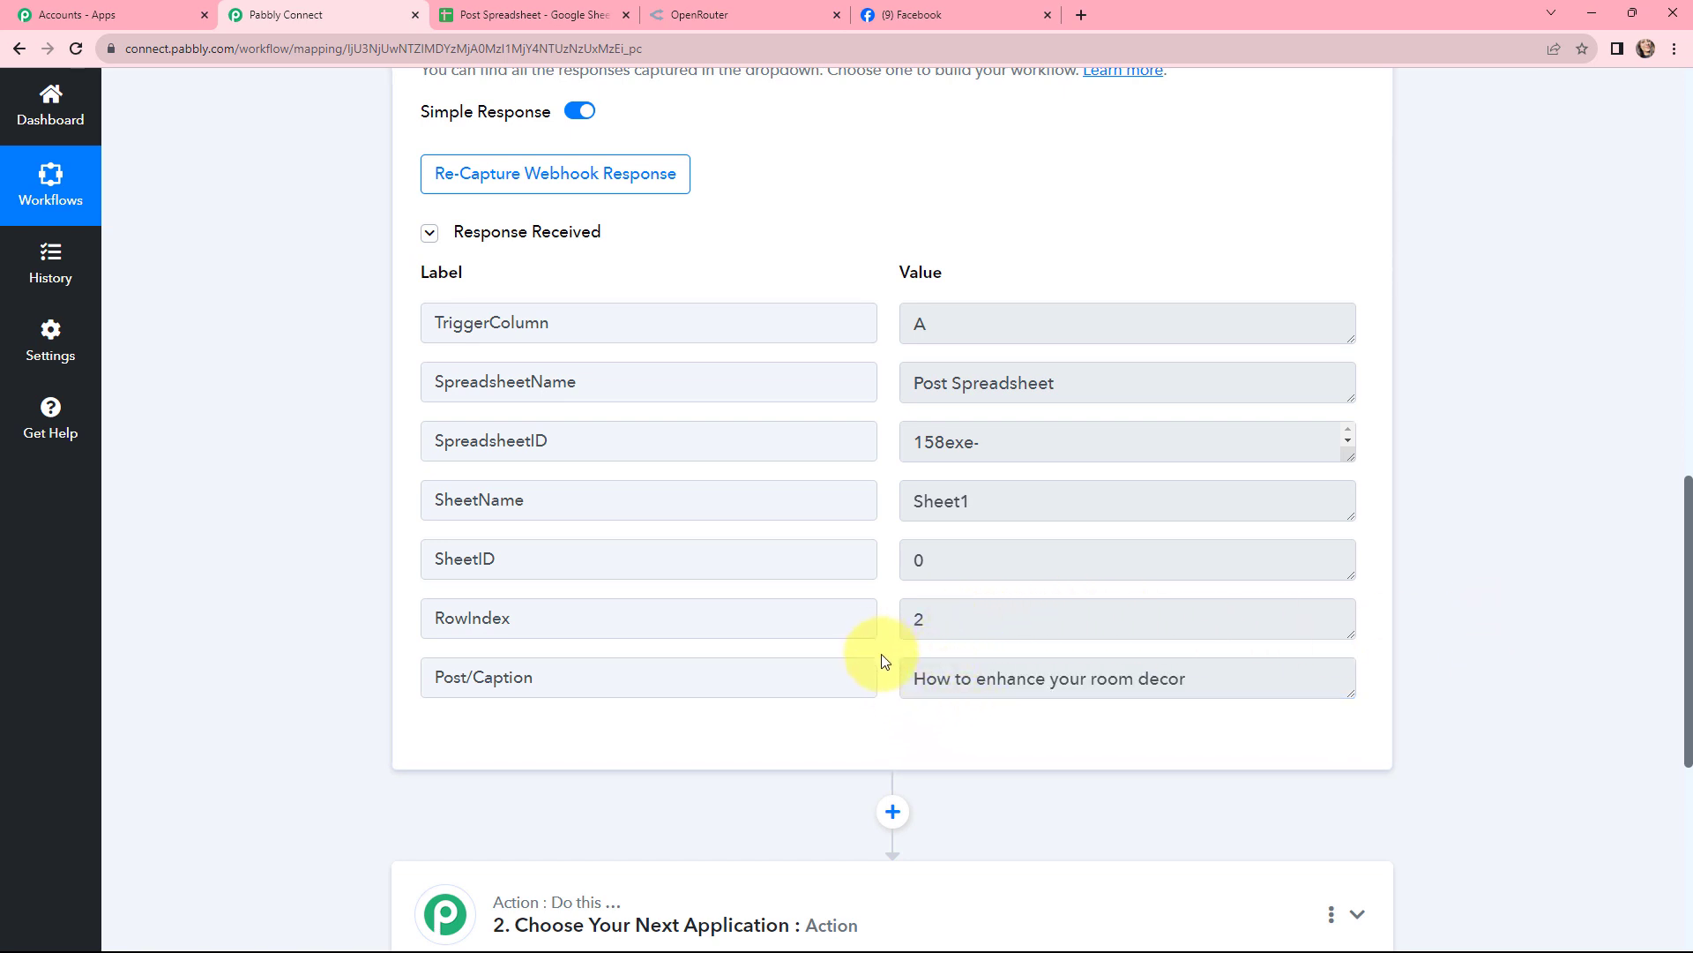
- Set the workflow's action step to OpenRouter.ai with the Create Chat Completions event and start adding a new connection
scroll(1480, 341, "down", 6)
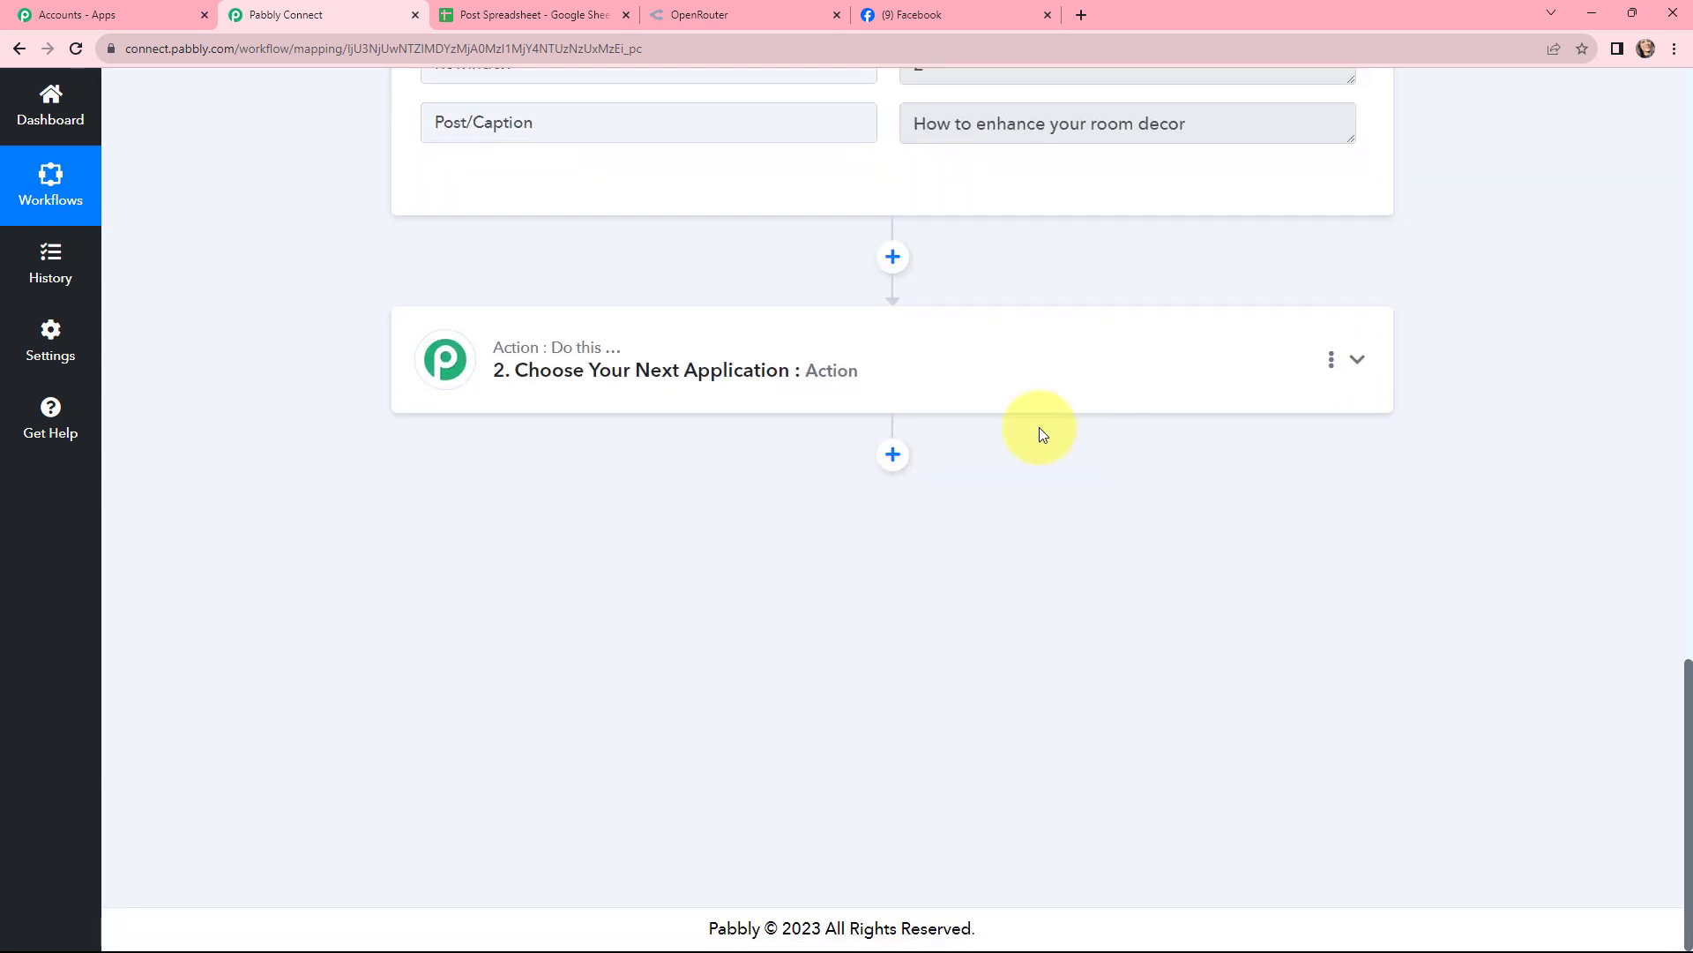
left_click(938, 386)
left_click(692, 488)
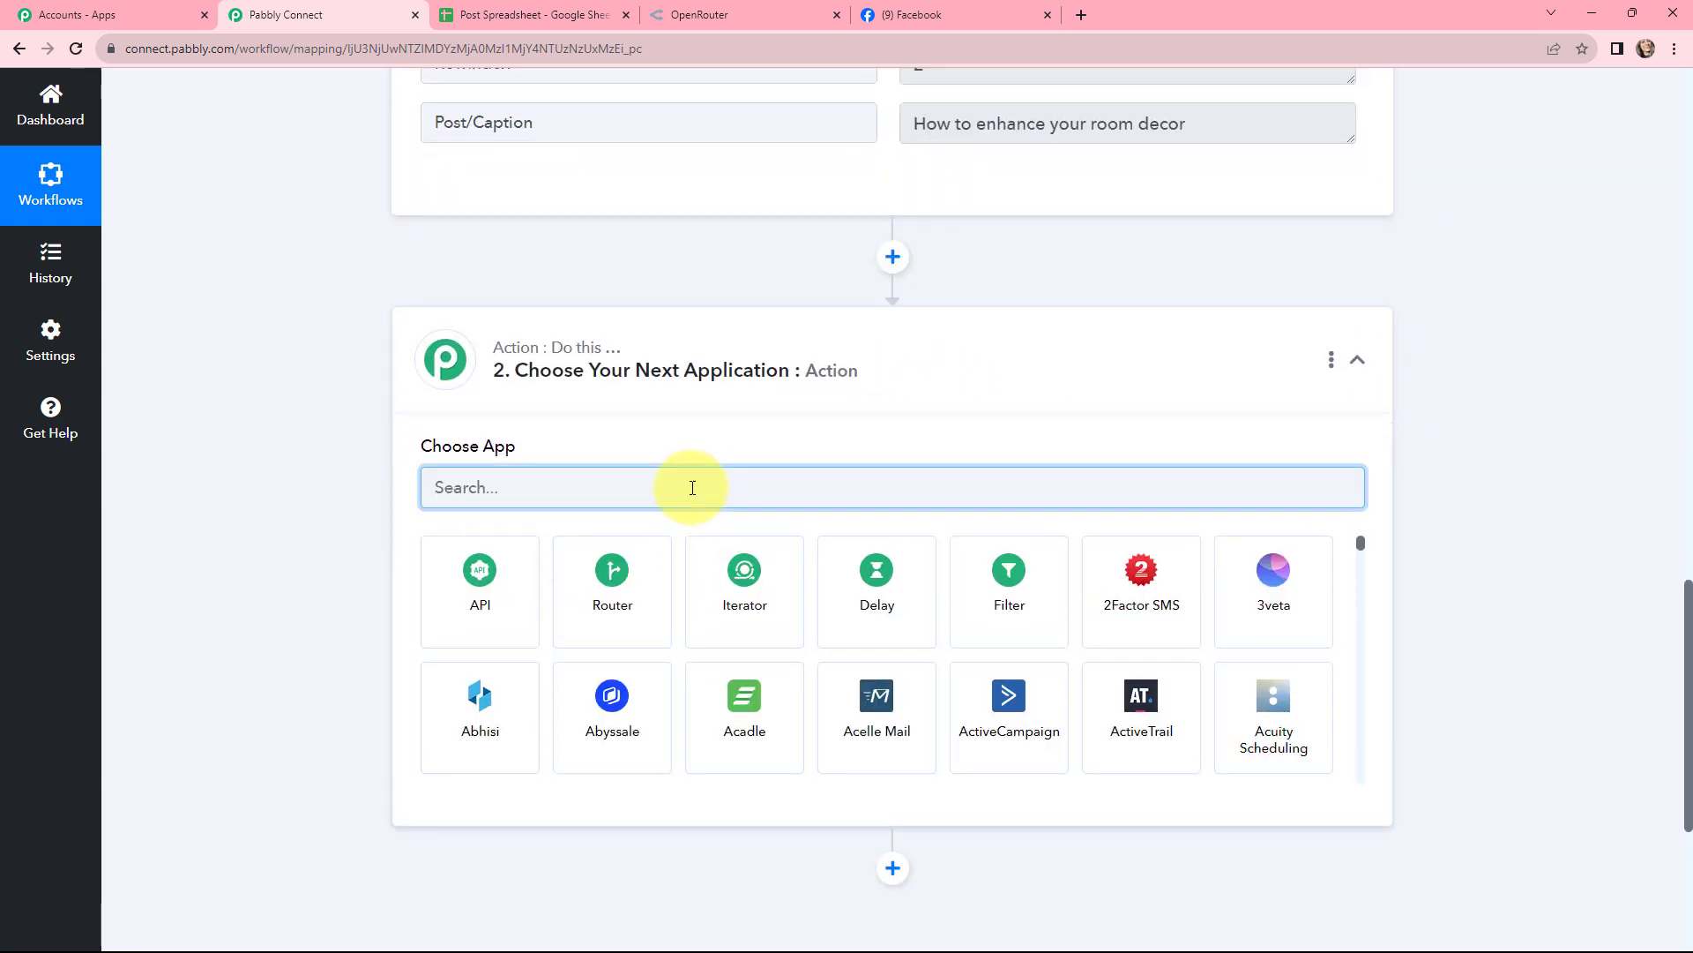
type("openr")
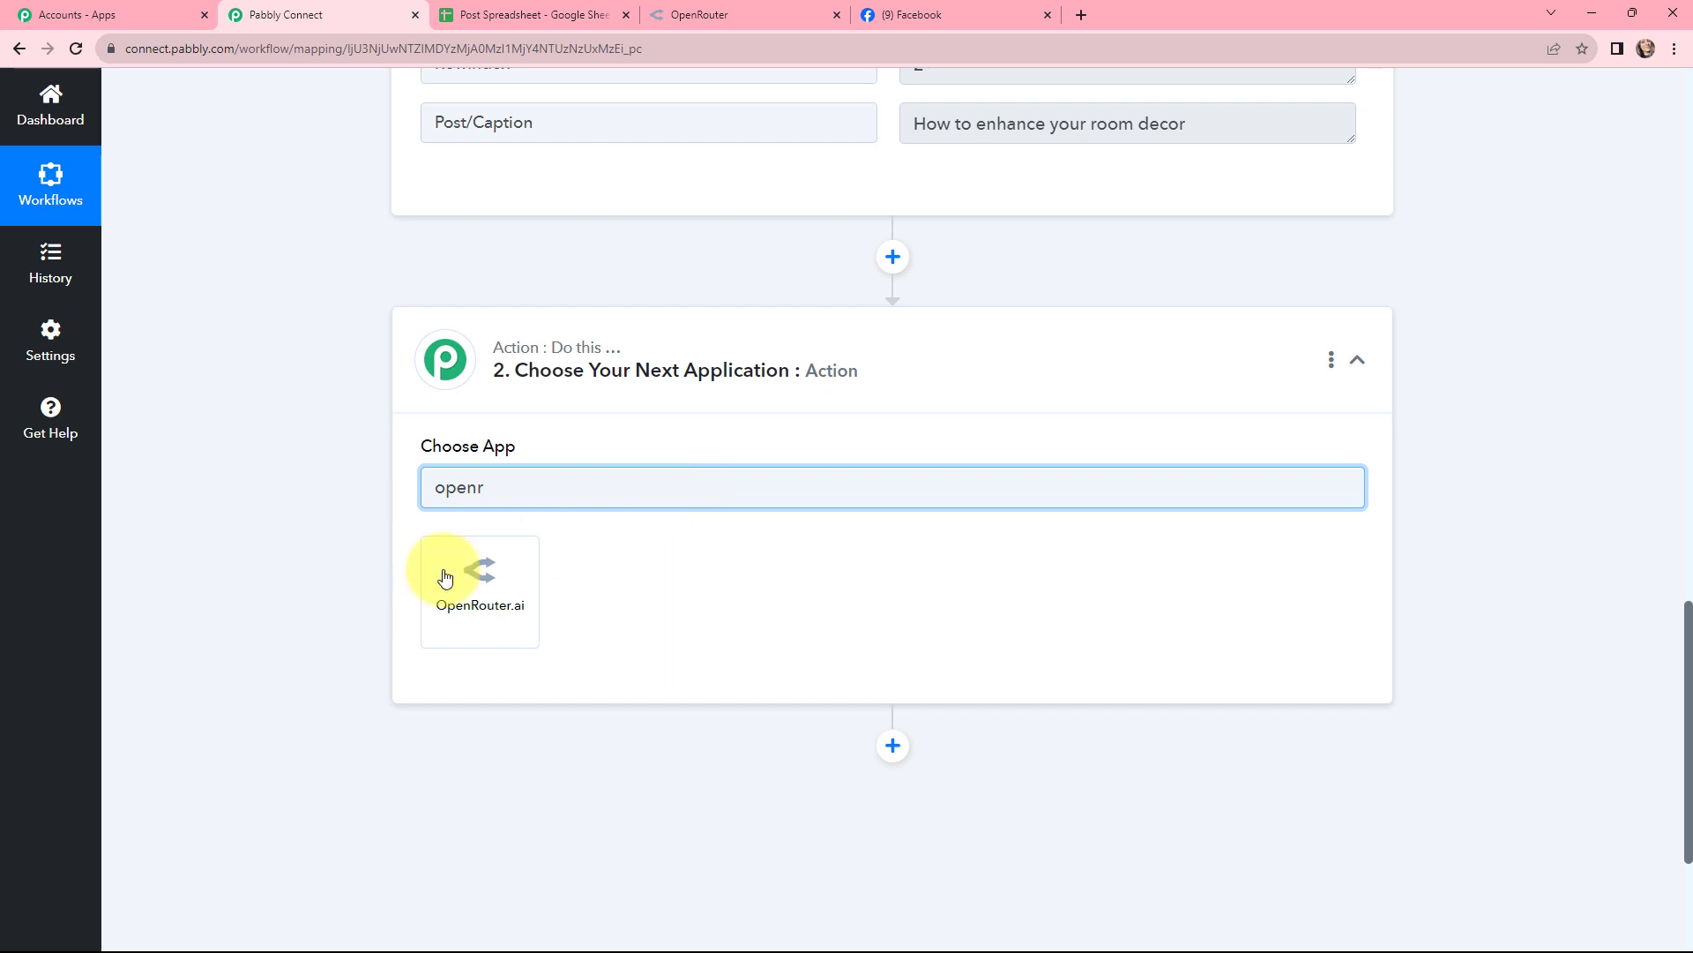
left_click(445, 579)
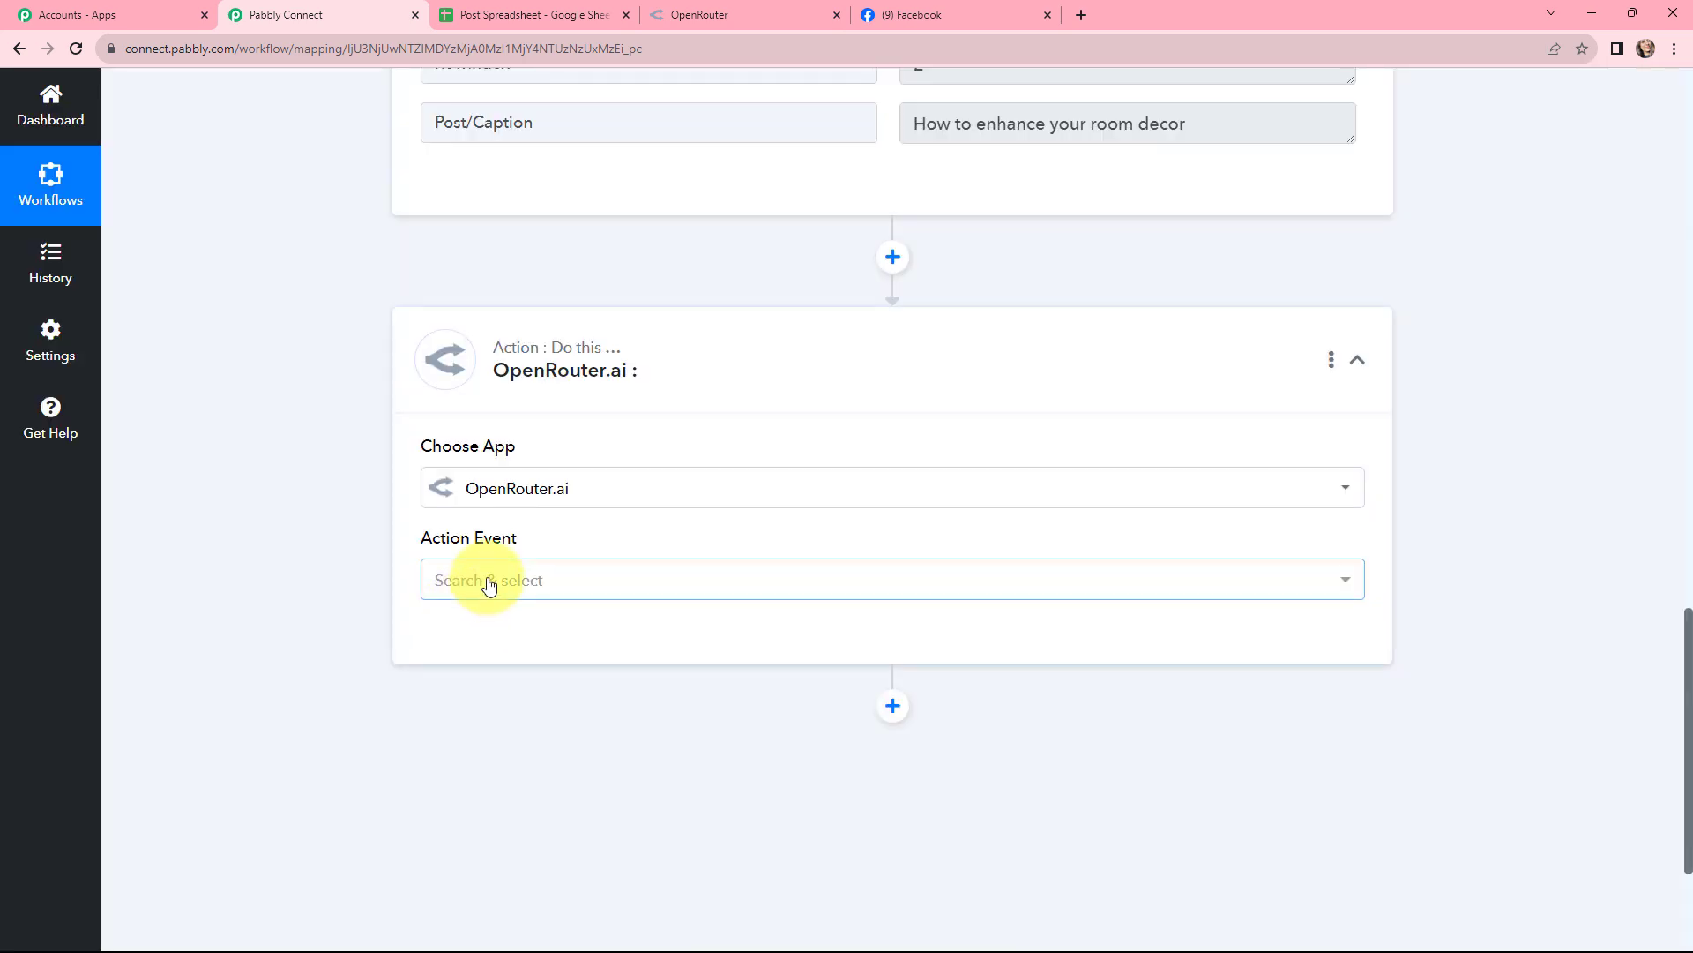
left_click(491, 580)
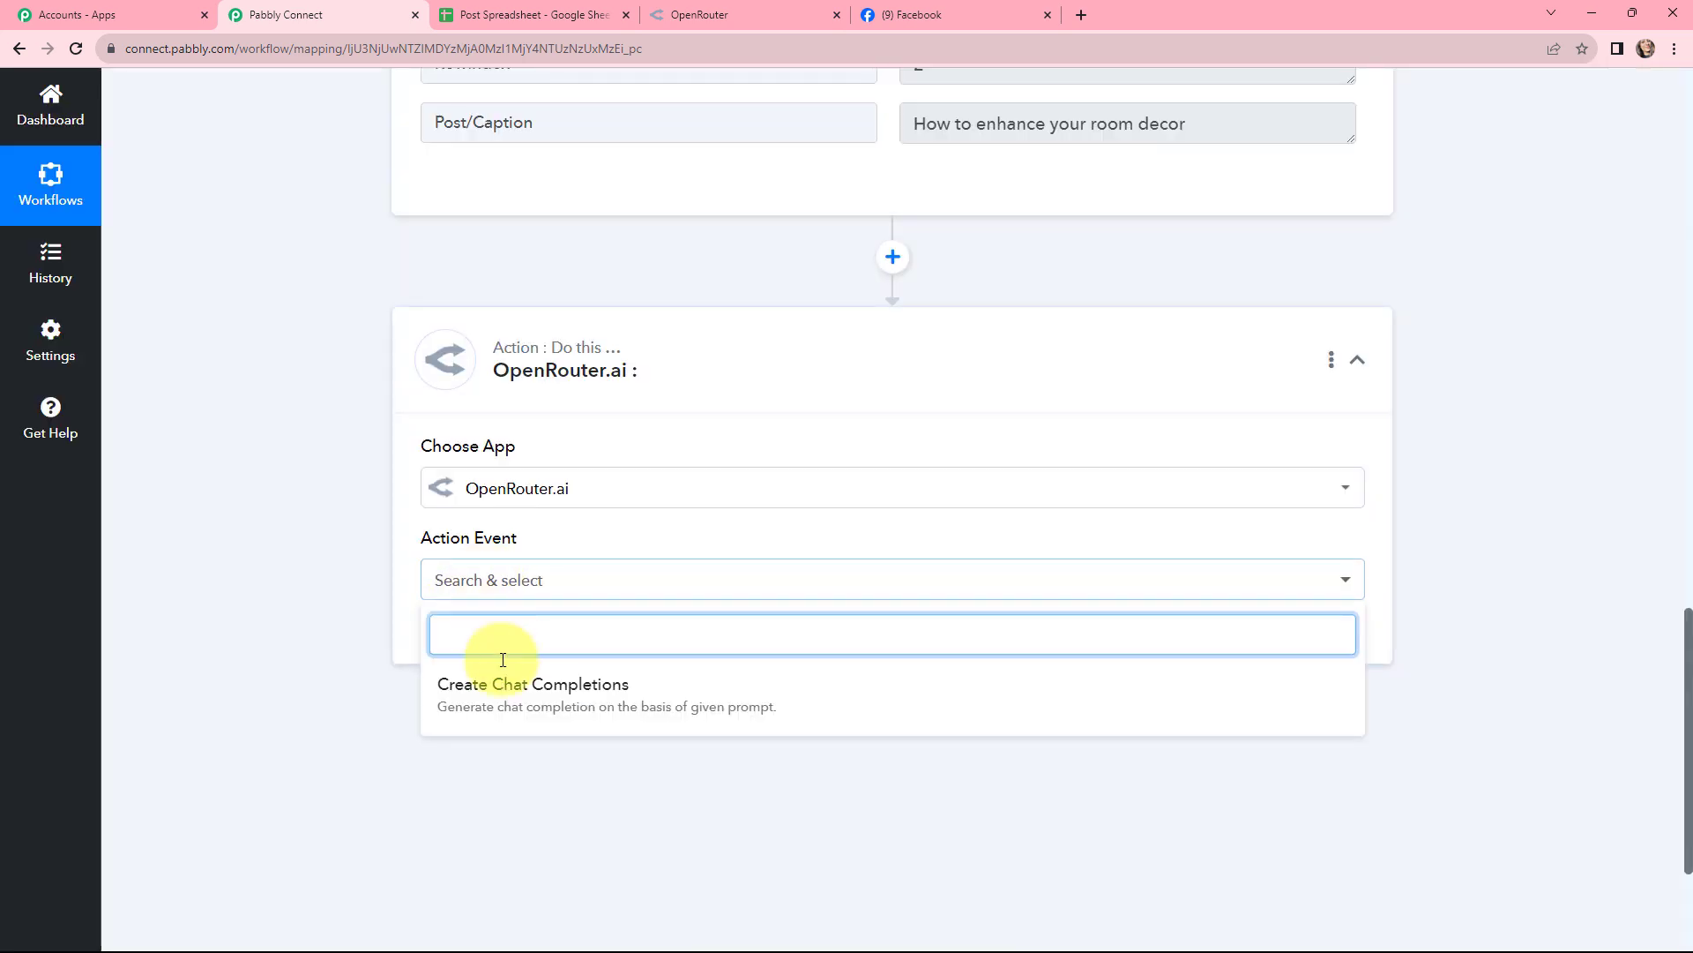
left_click(685, 689)
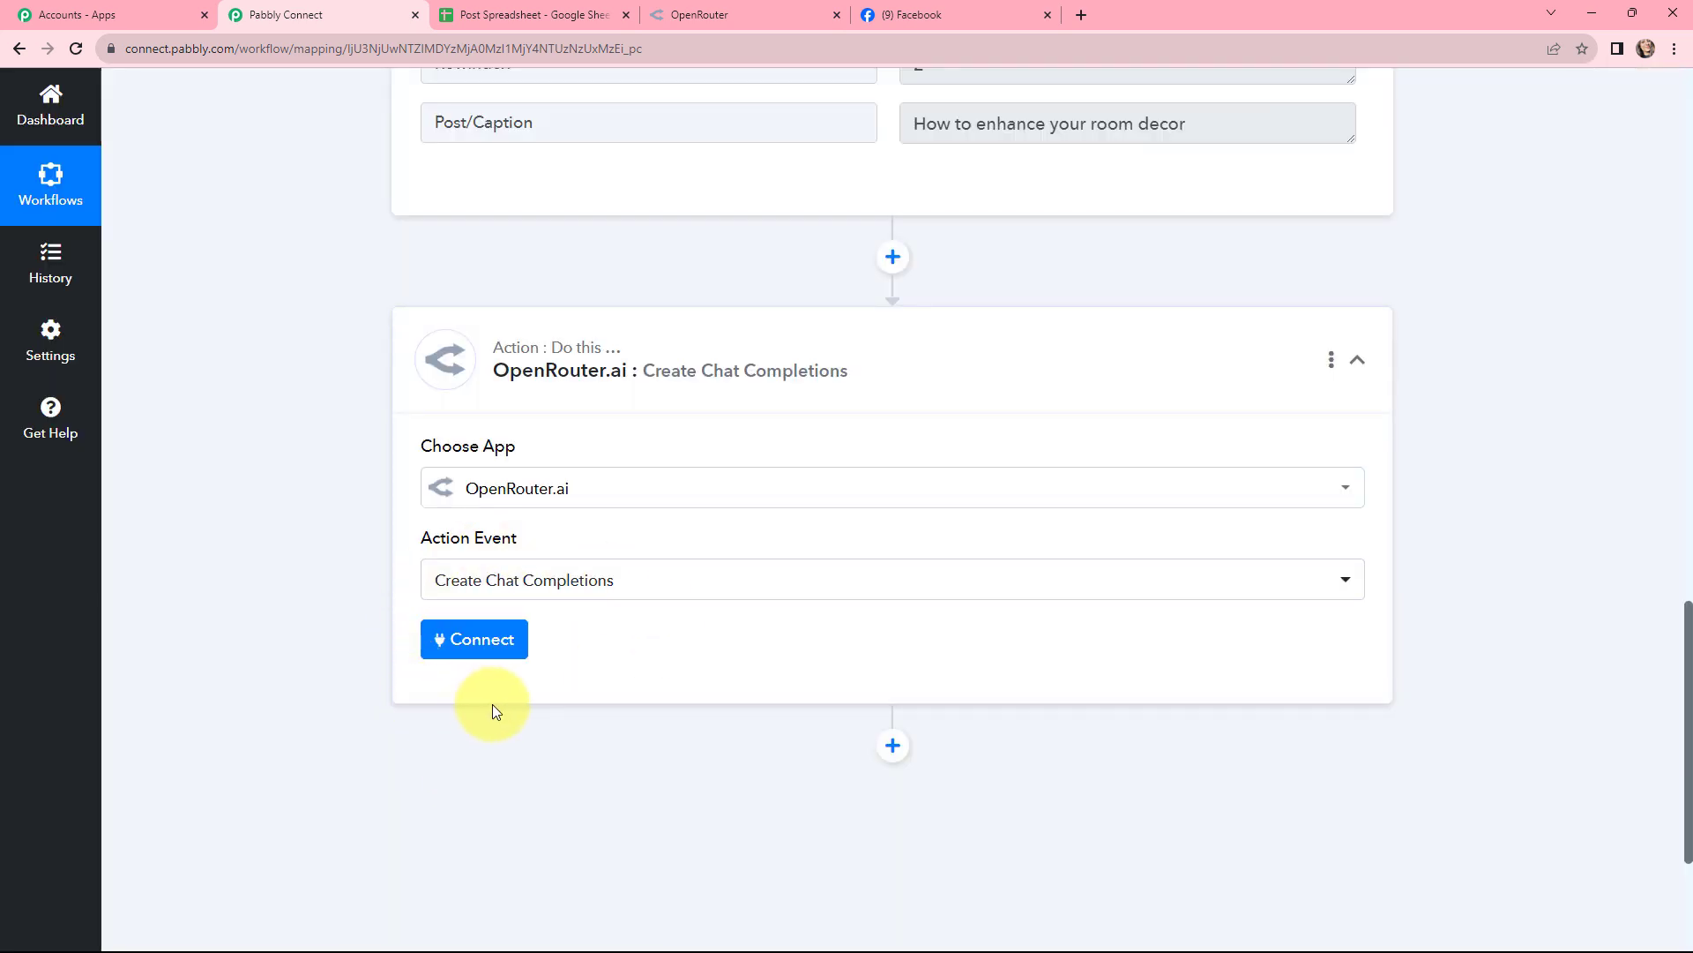
left_click(476, 642)
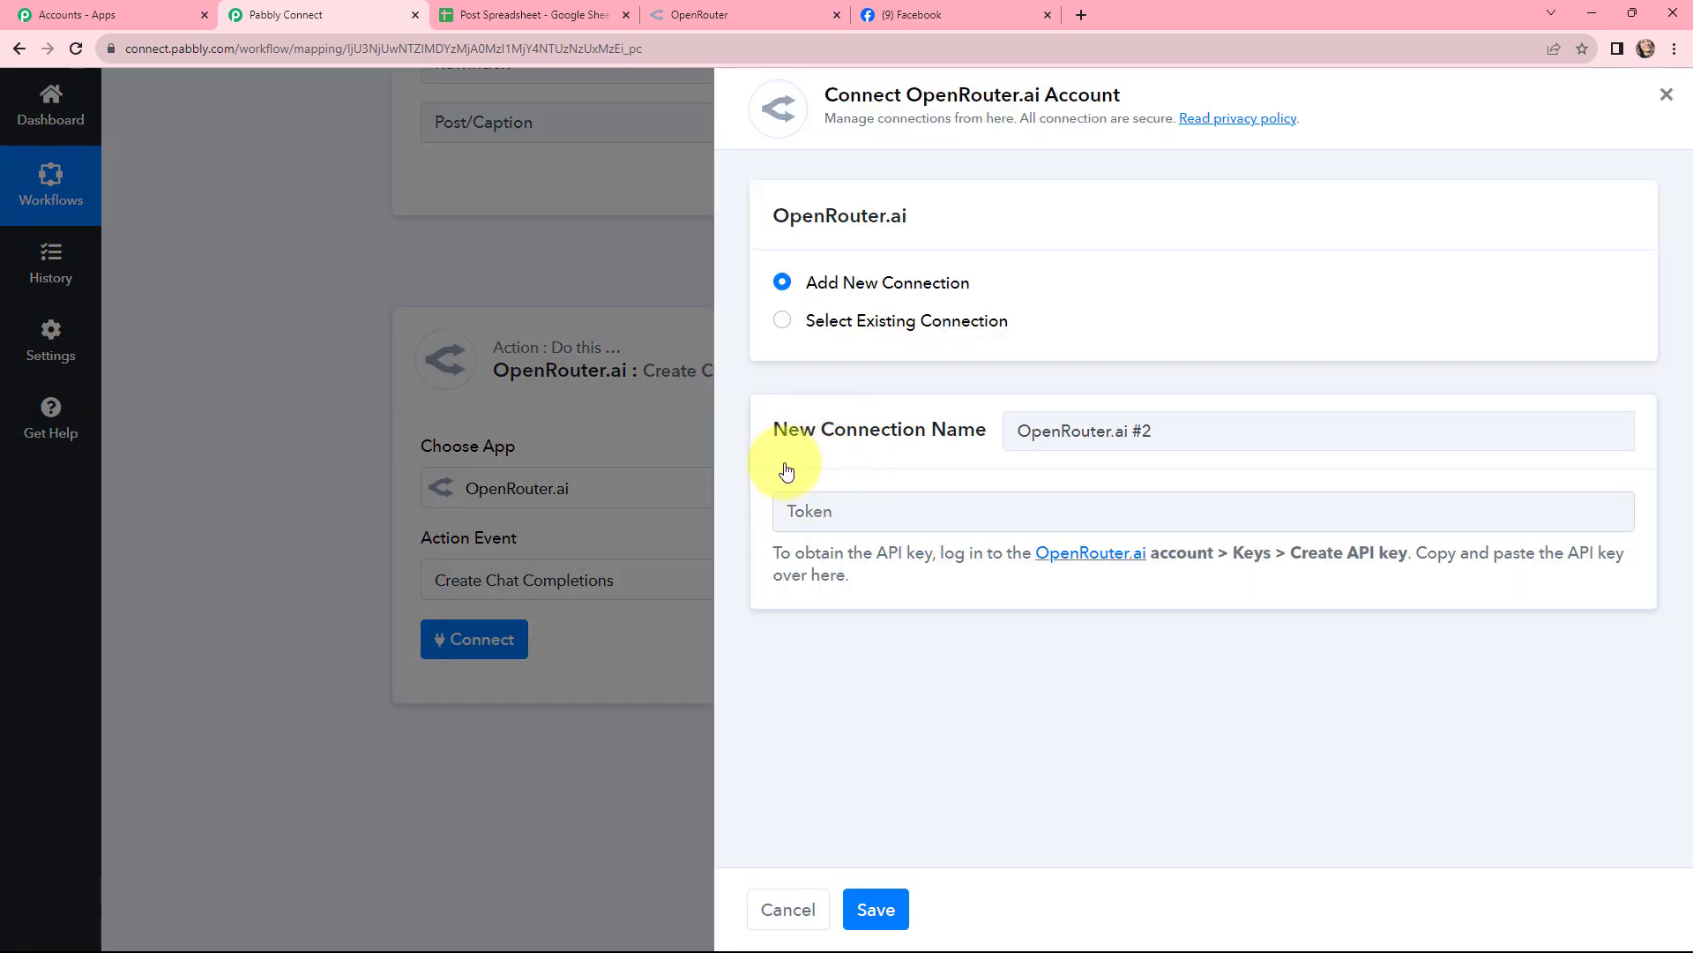
left_click_drag(787, 472, 875, 572)
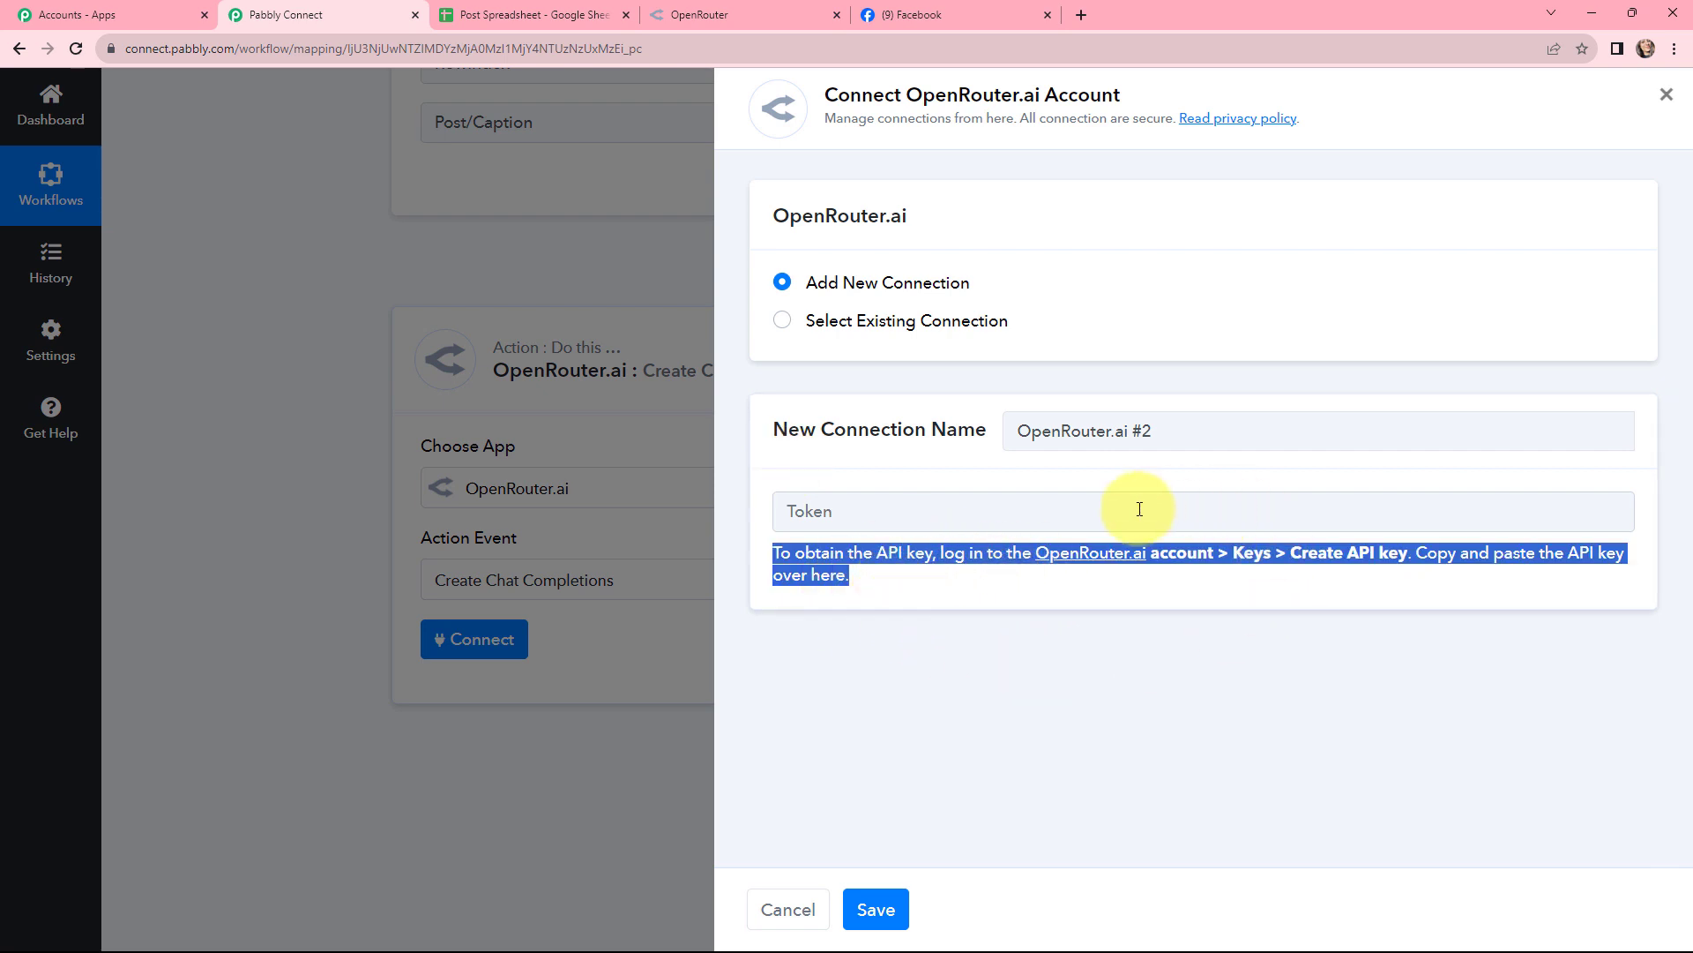
- Switch to OpenRouter and create an API key named "new", leaving the credit limit blank
left_click(703, 12)
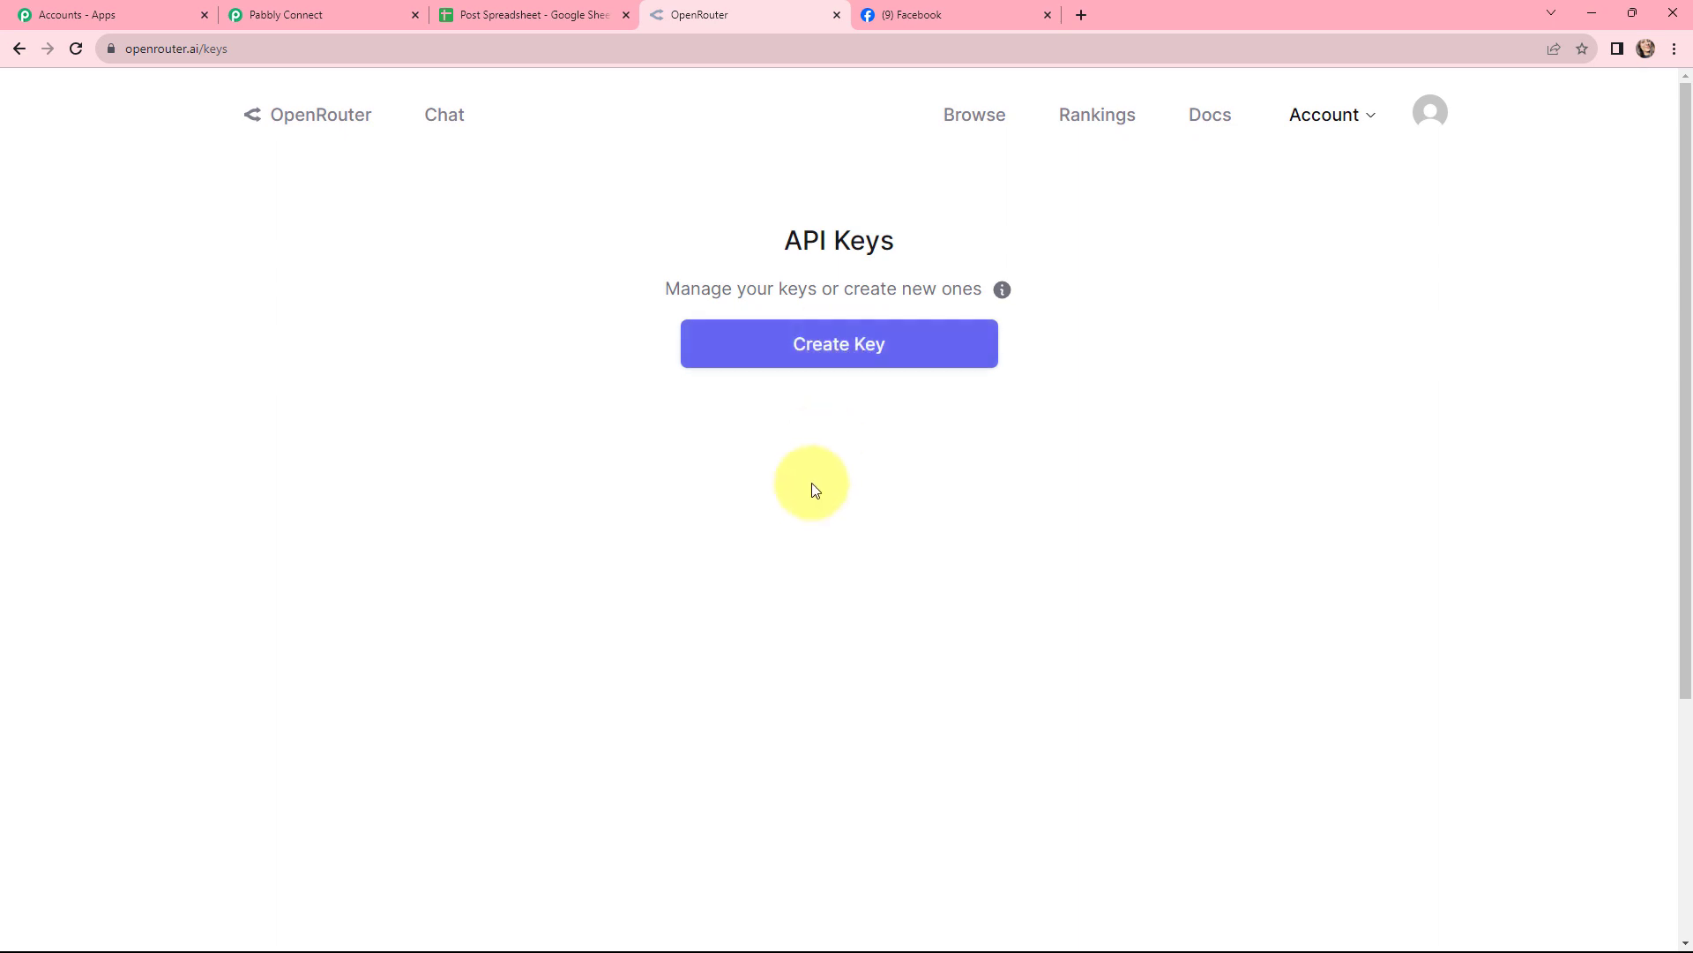
left_click(828, 349)
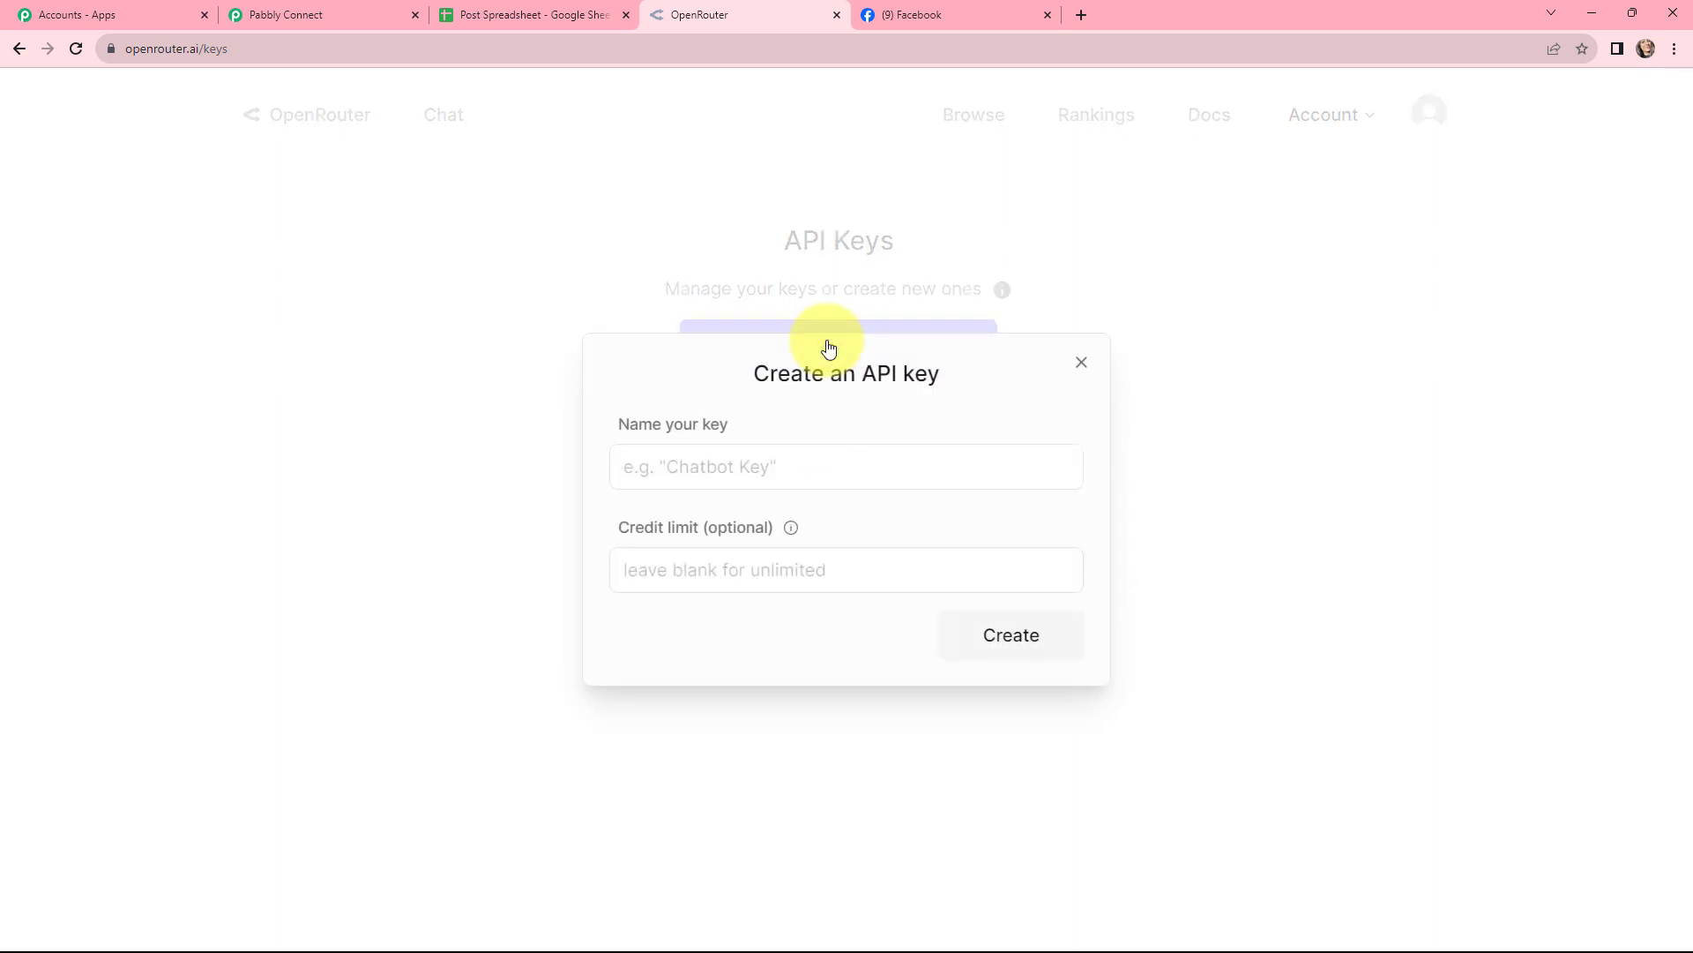
left_click(738, 472)
type("new")
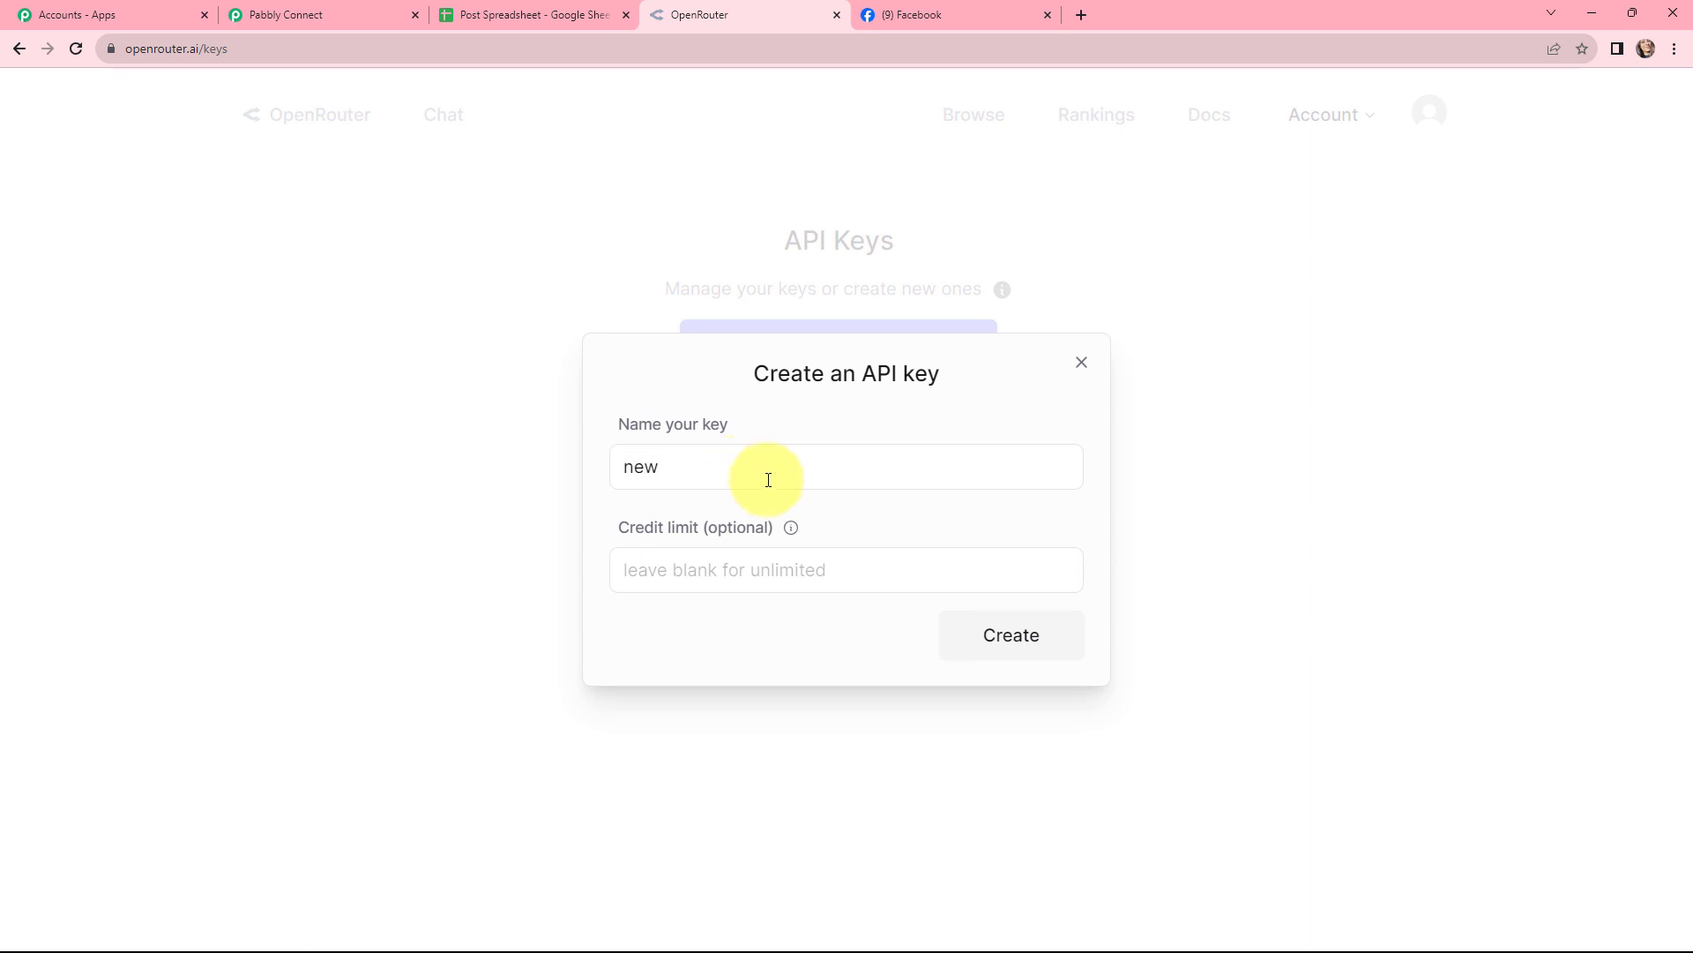
left_click(1014, 633)
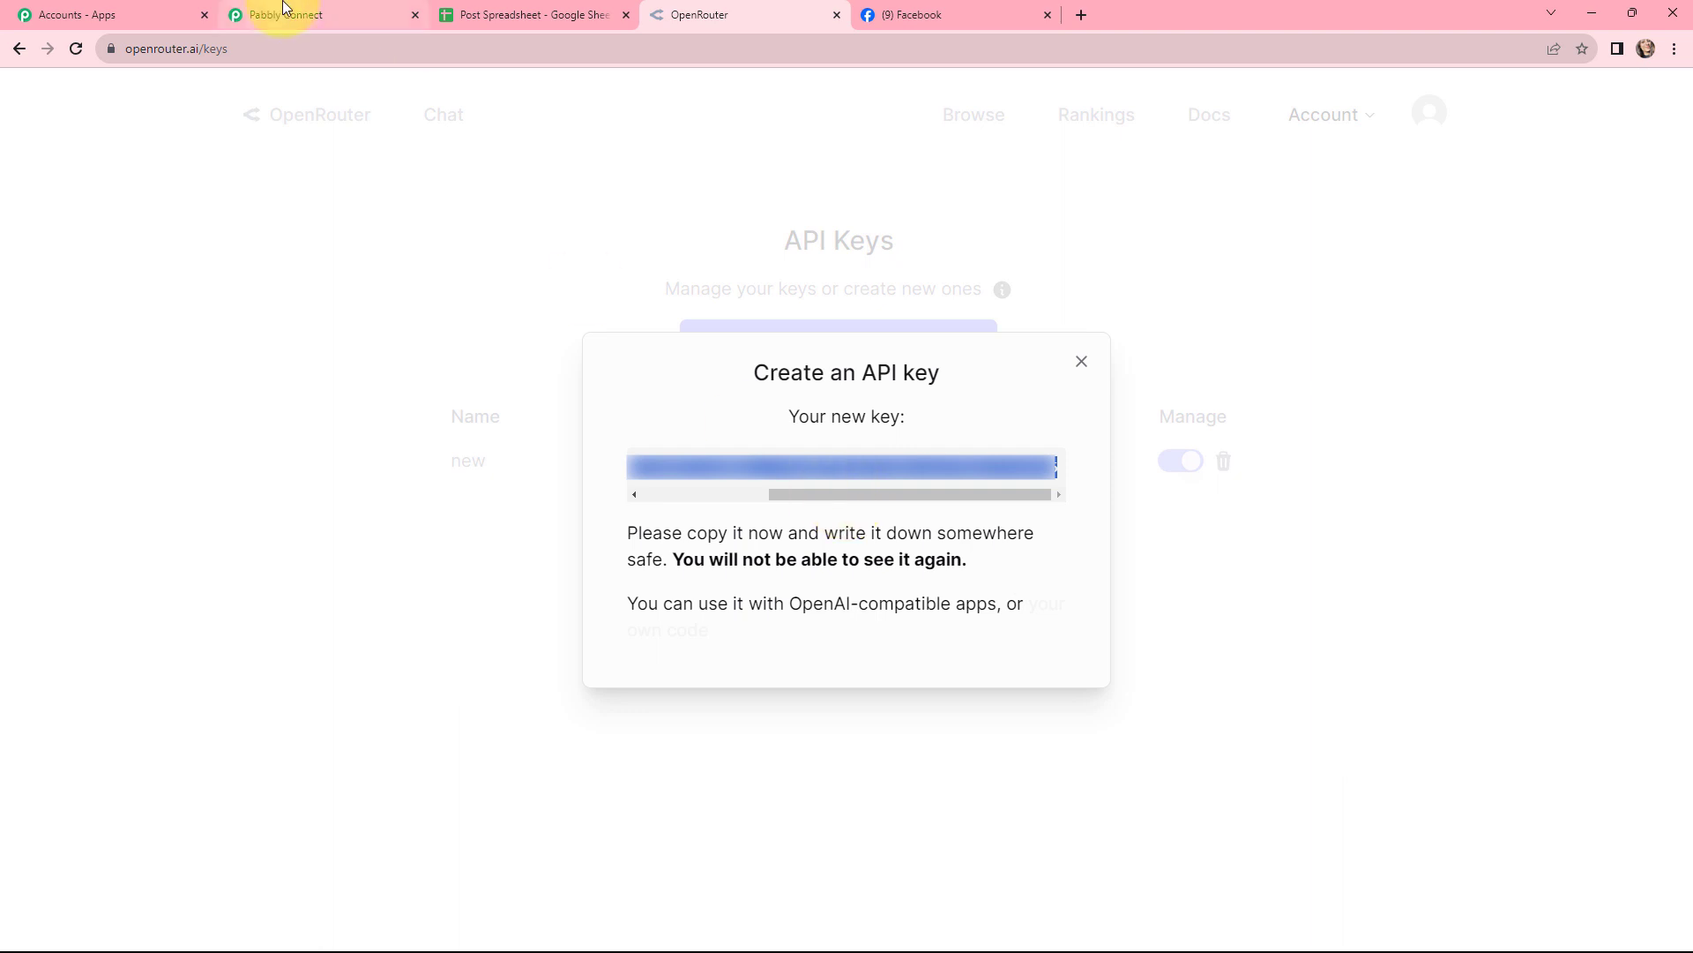
- Return to Pabbly Connect, paste the OpenRouter API key into the new connection's Token field and save the connection
left_click(284, 9)
left_click(838, 495)
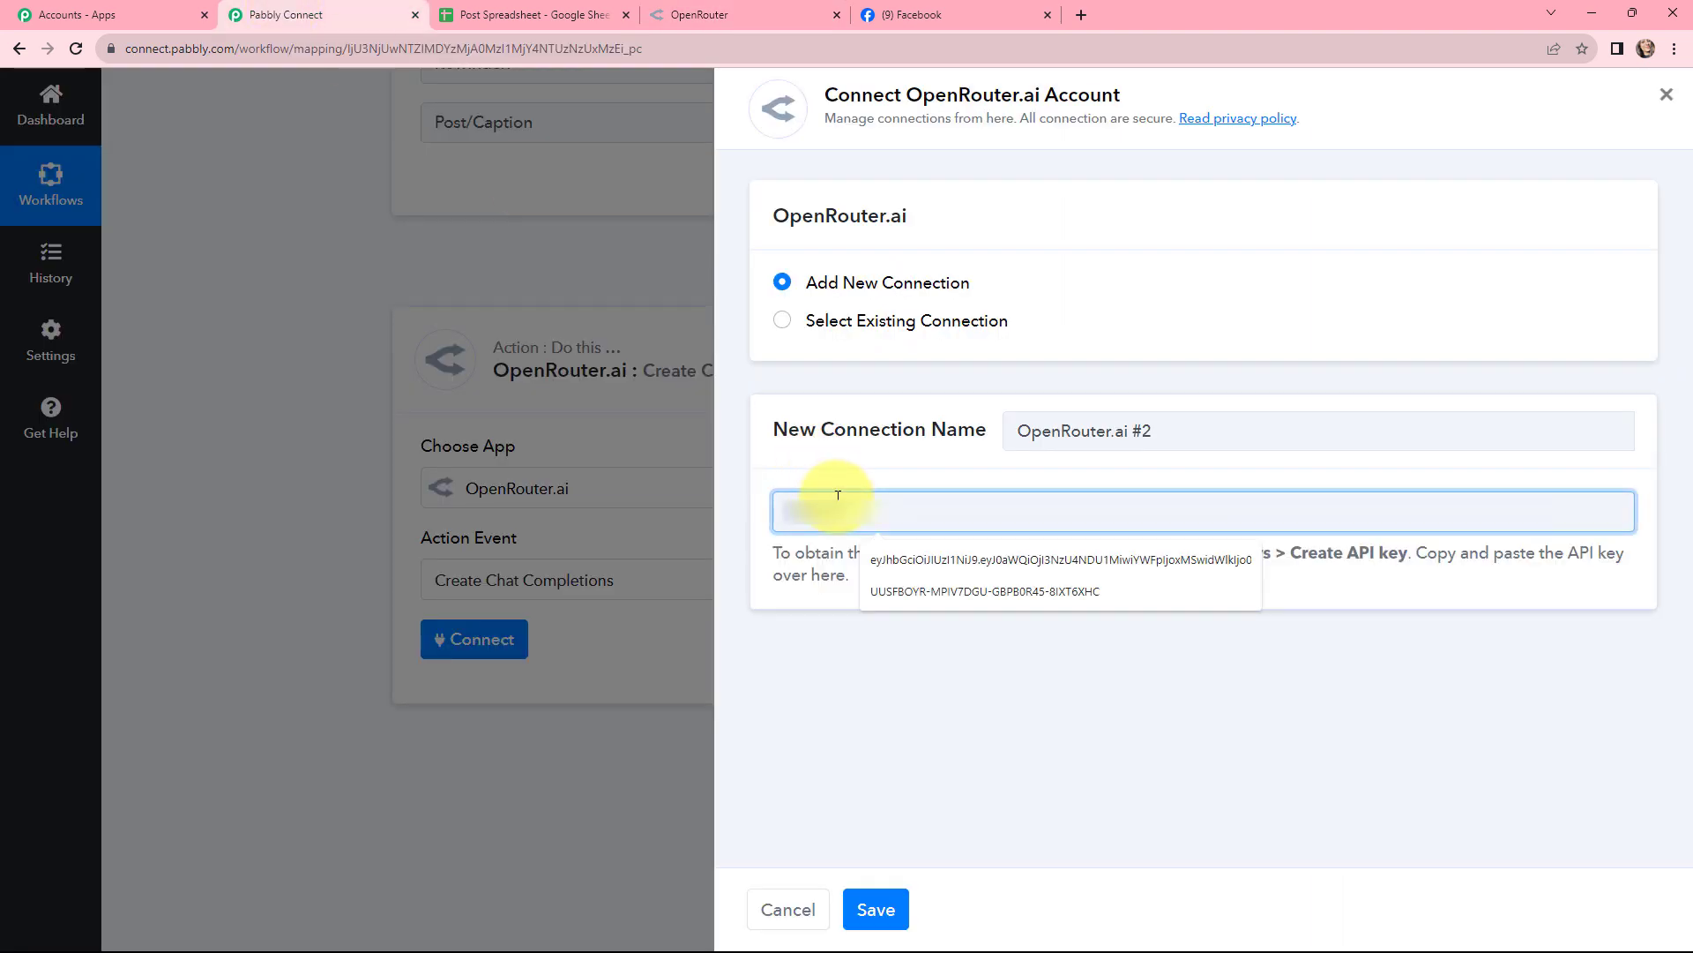
key("ctrl+v")
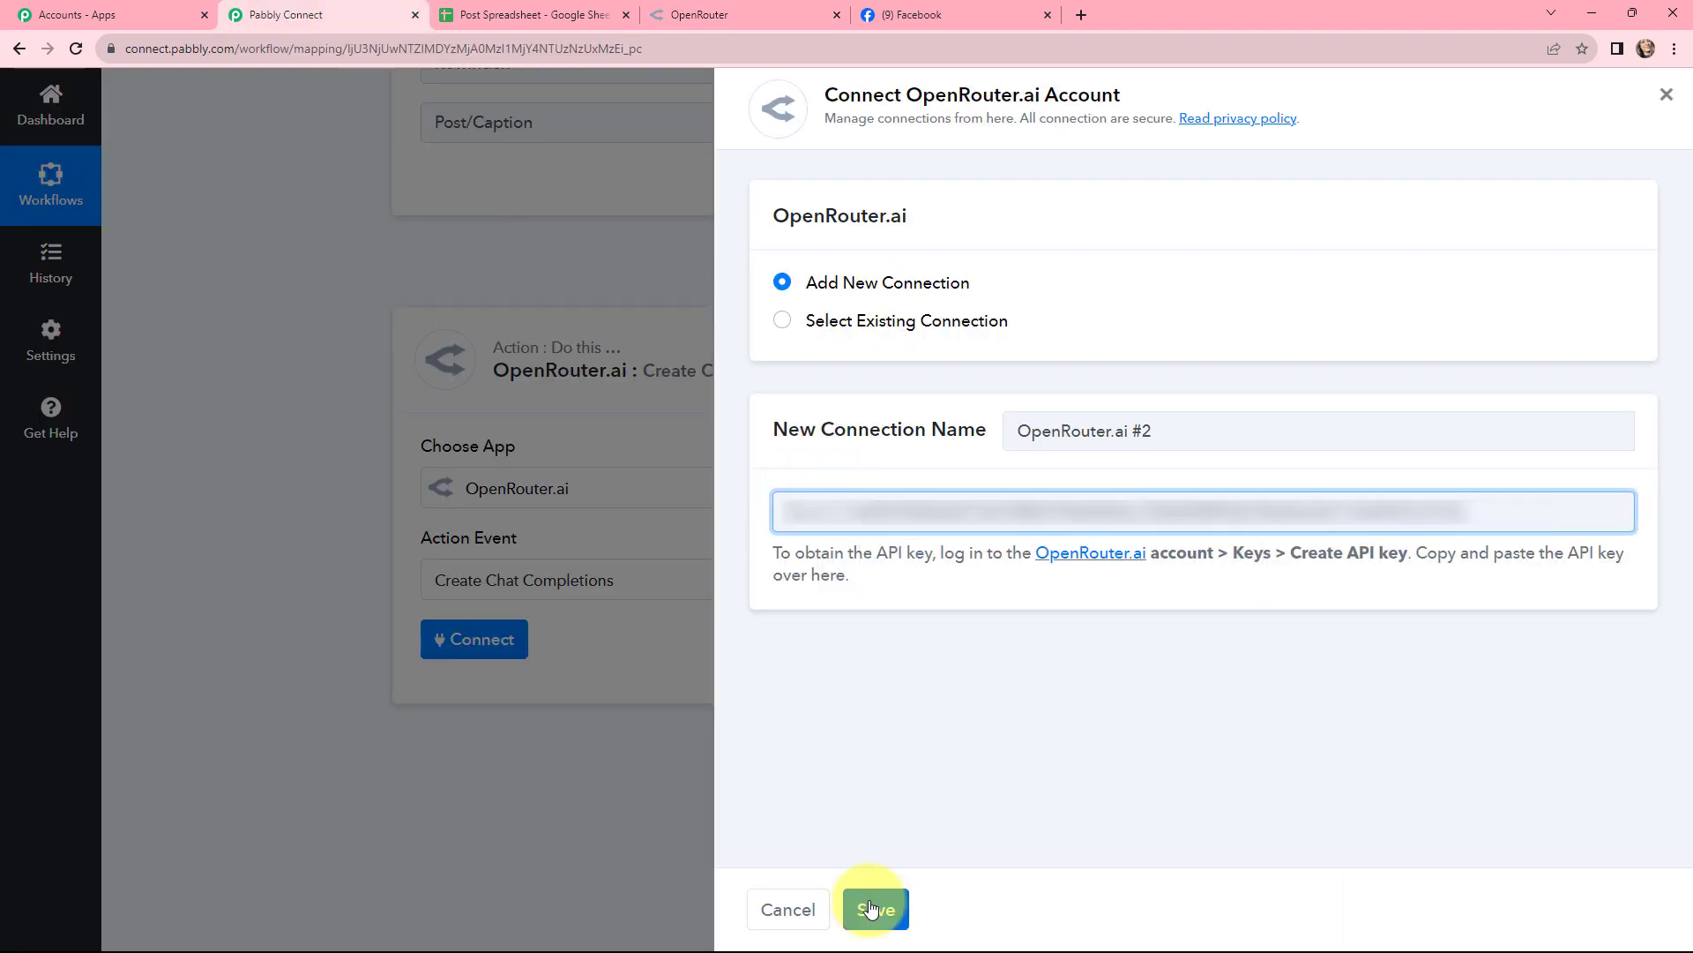
left_click(874, 909)
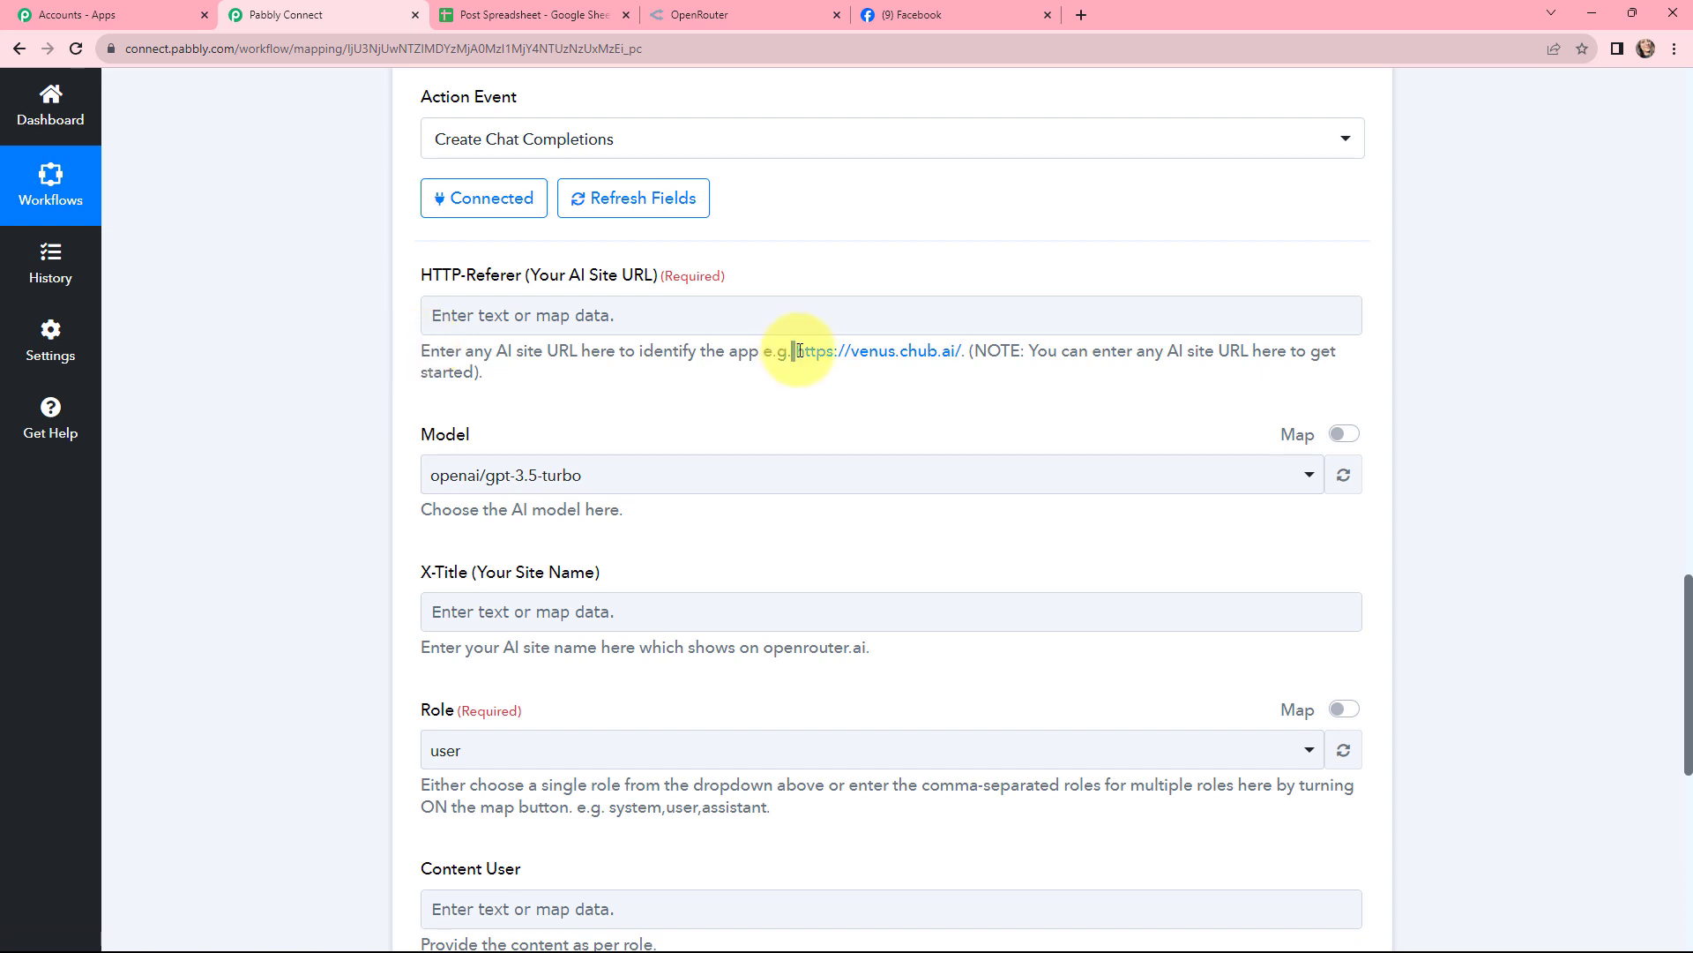
left_click_drag(798, 351, 960, 353)
key("ctrl+c")
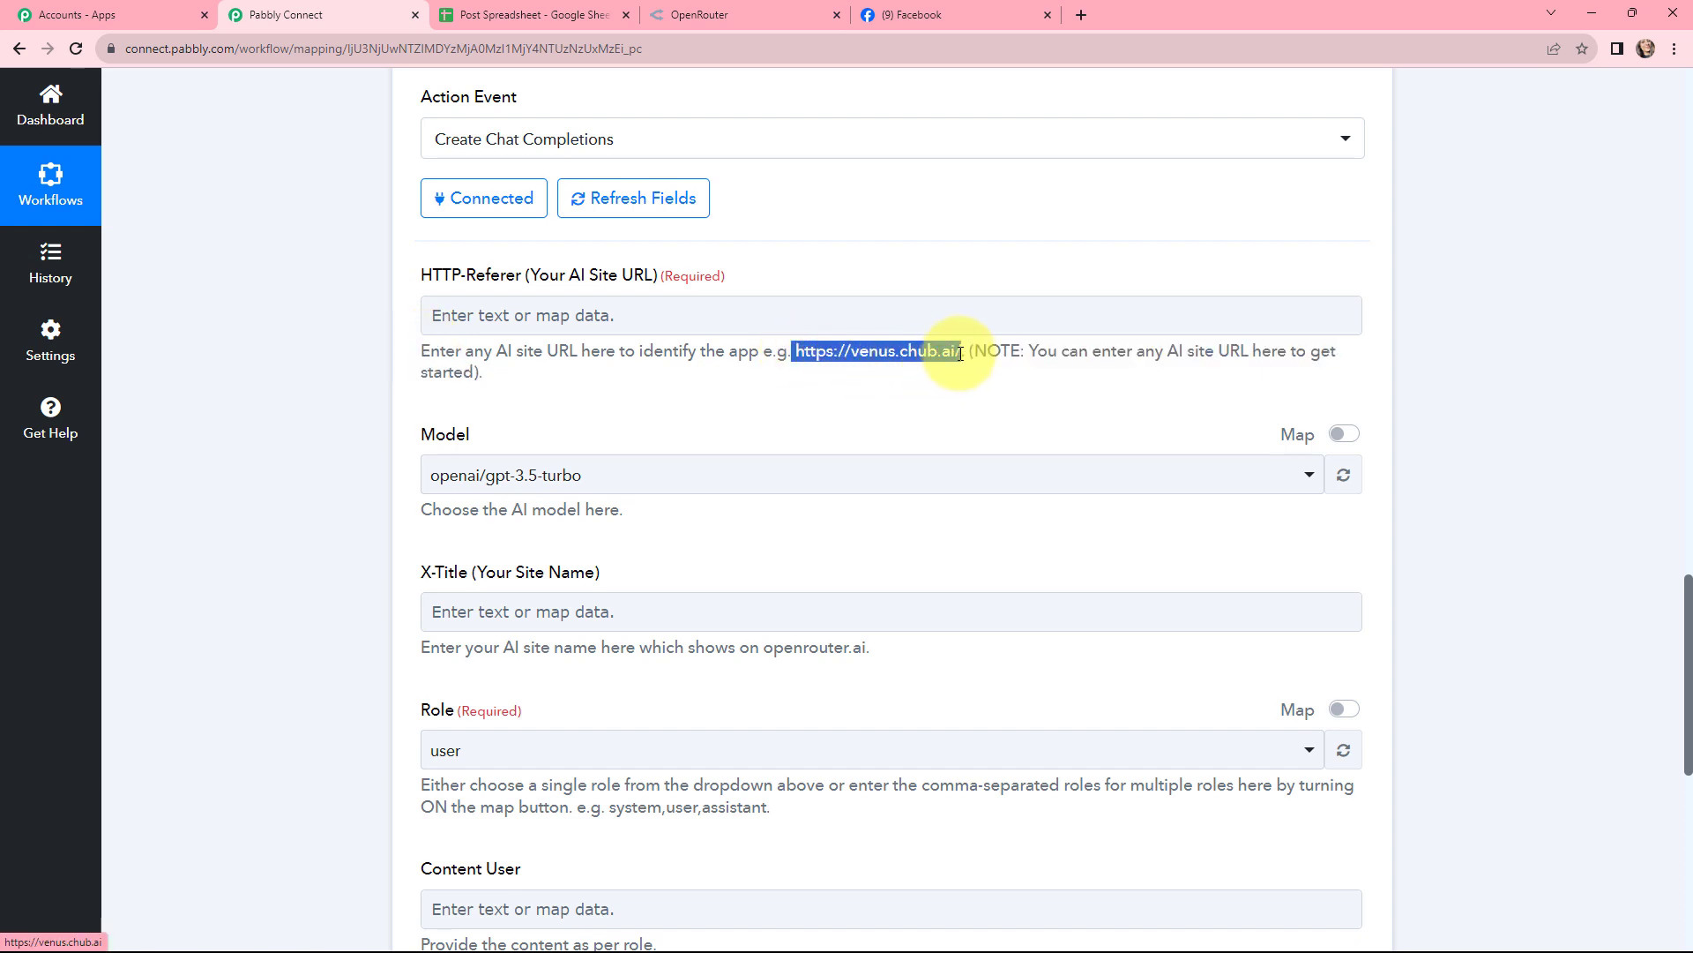
left_click(474, 315)
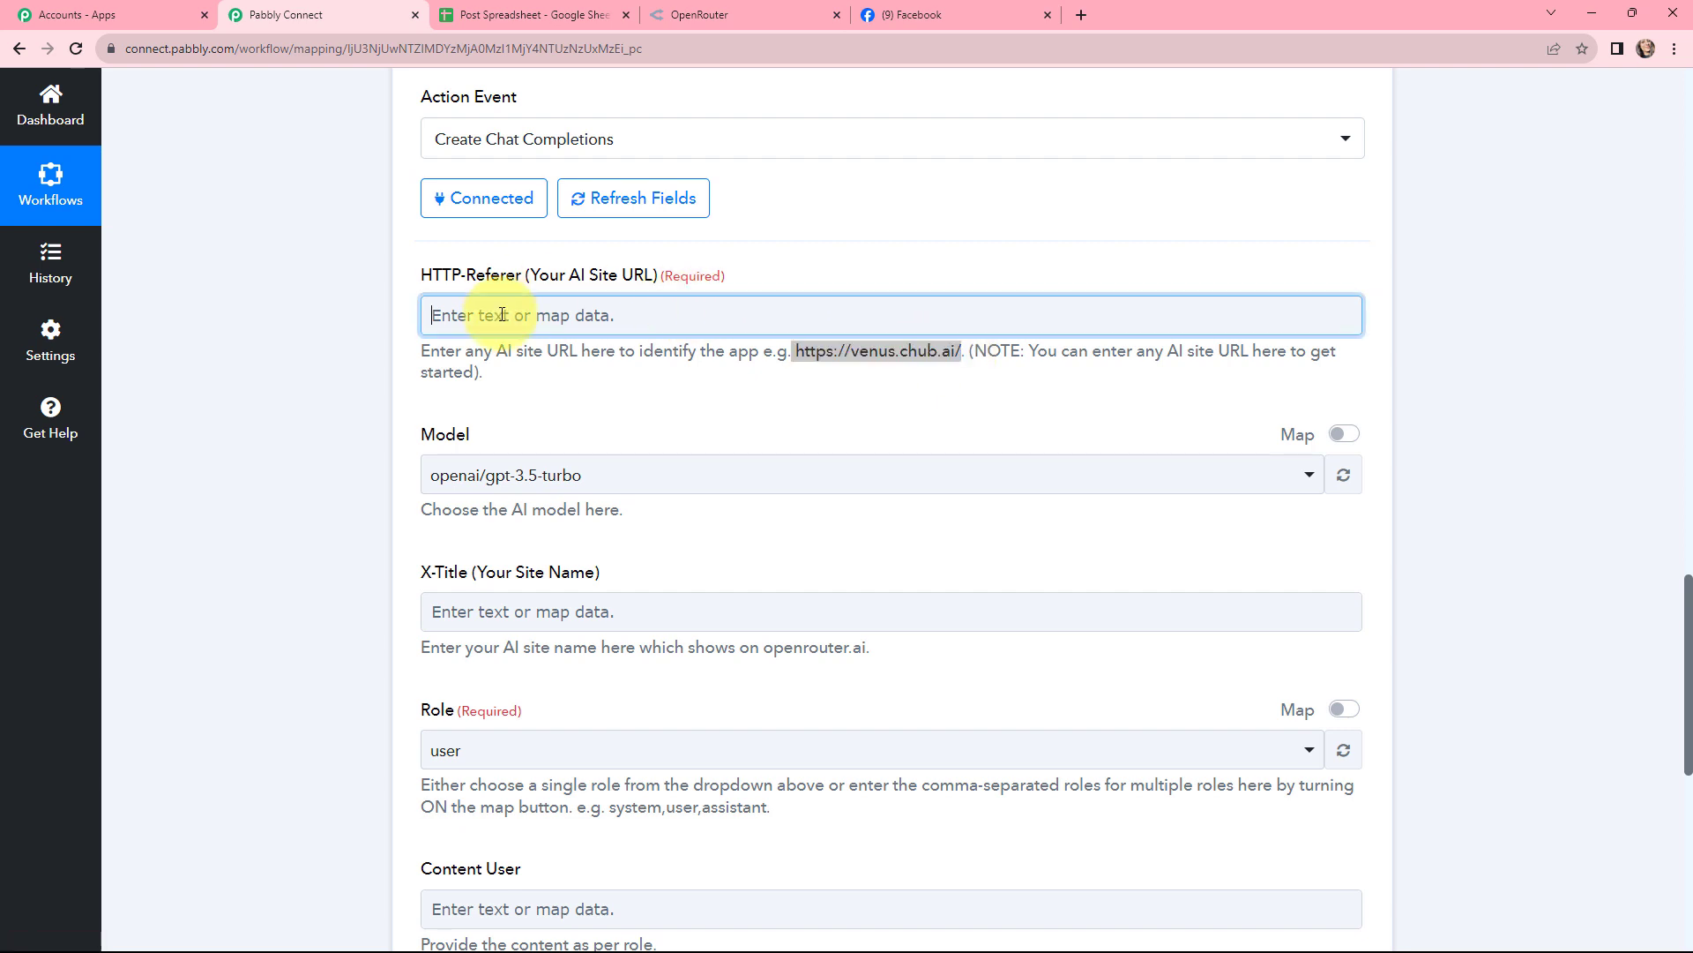
key("ctrl+v")
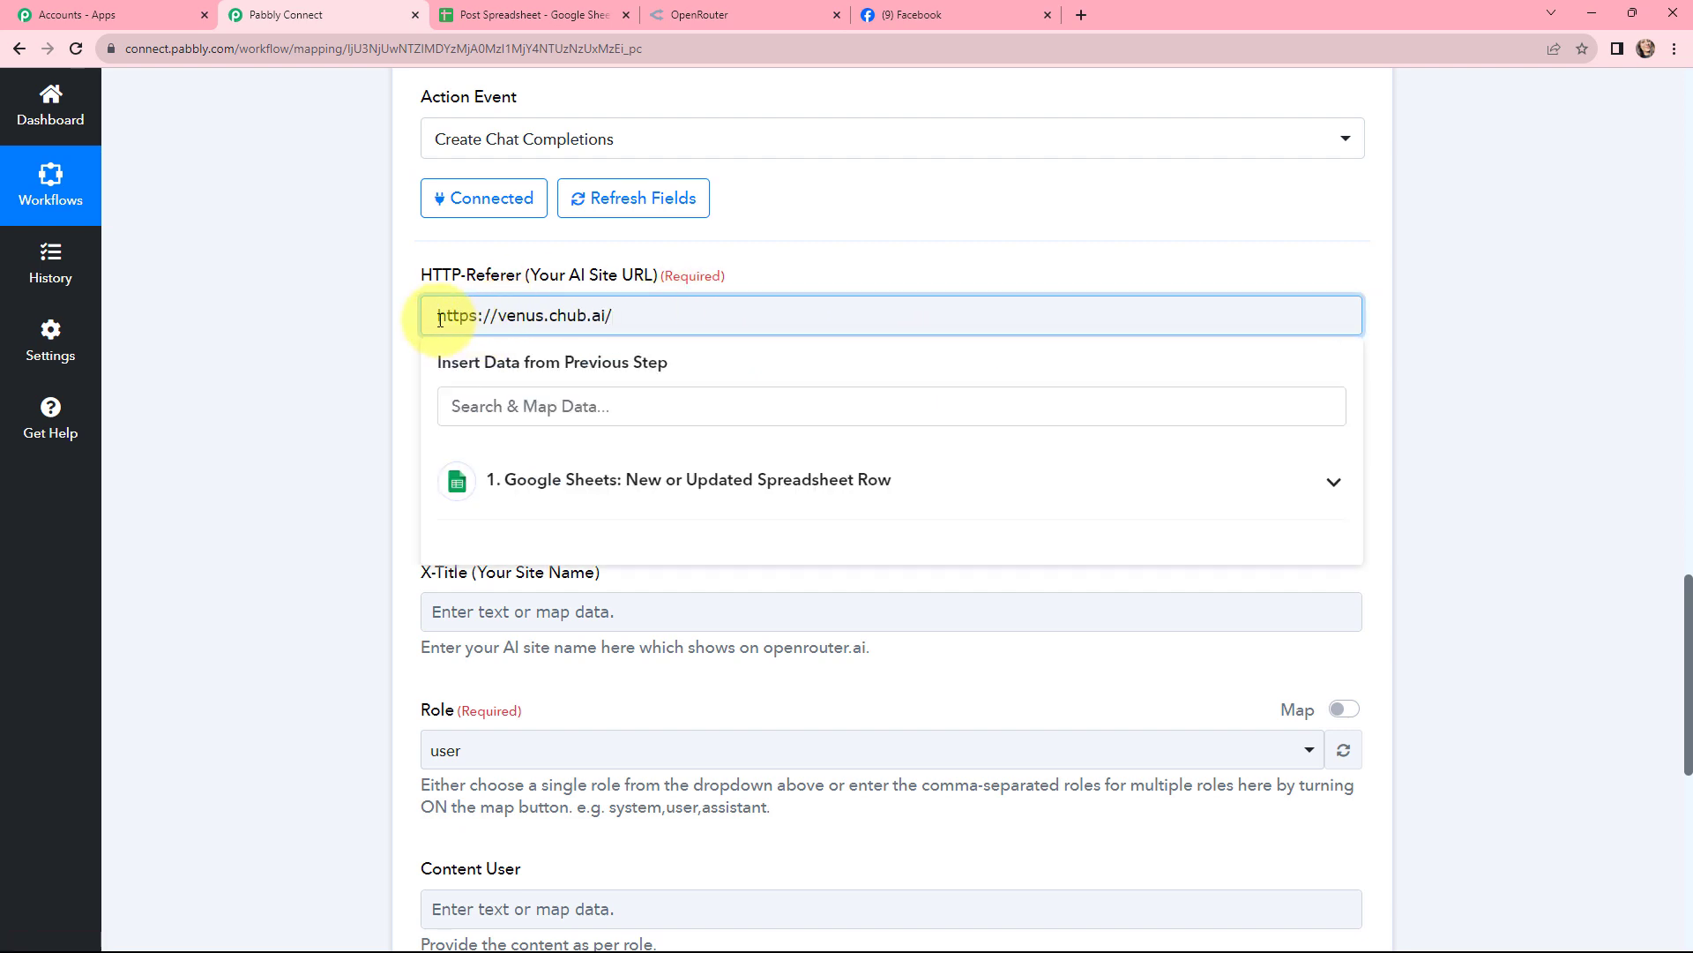
left_click(393, 323)
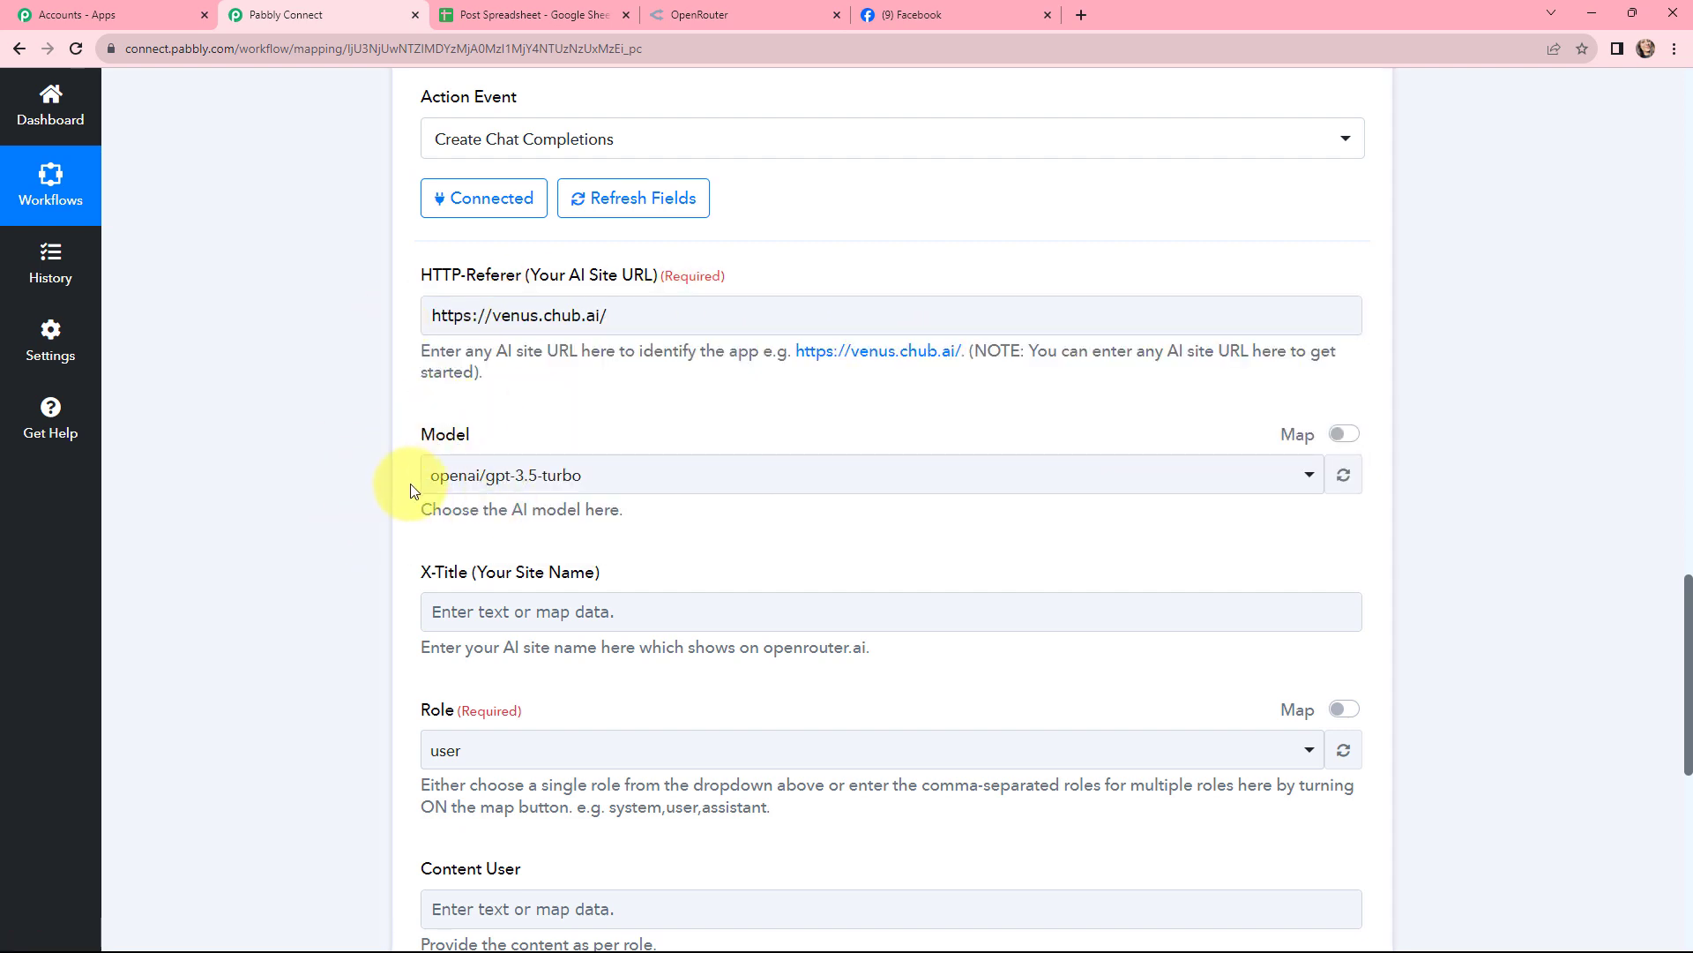
- Check the available AI models for the OpenRouter.ai action and review its X-Title, Role and Content User fields
left_click(587, 484)
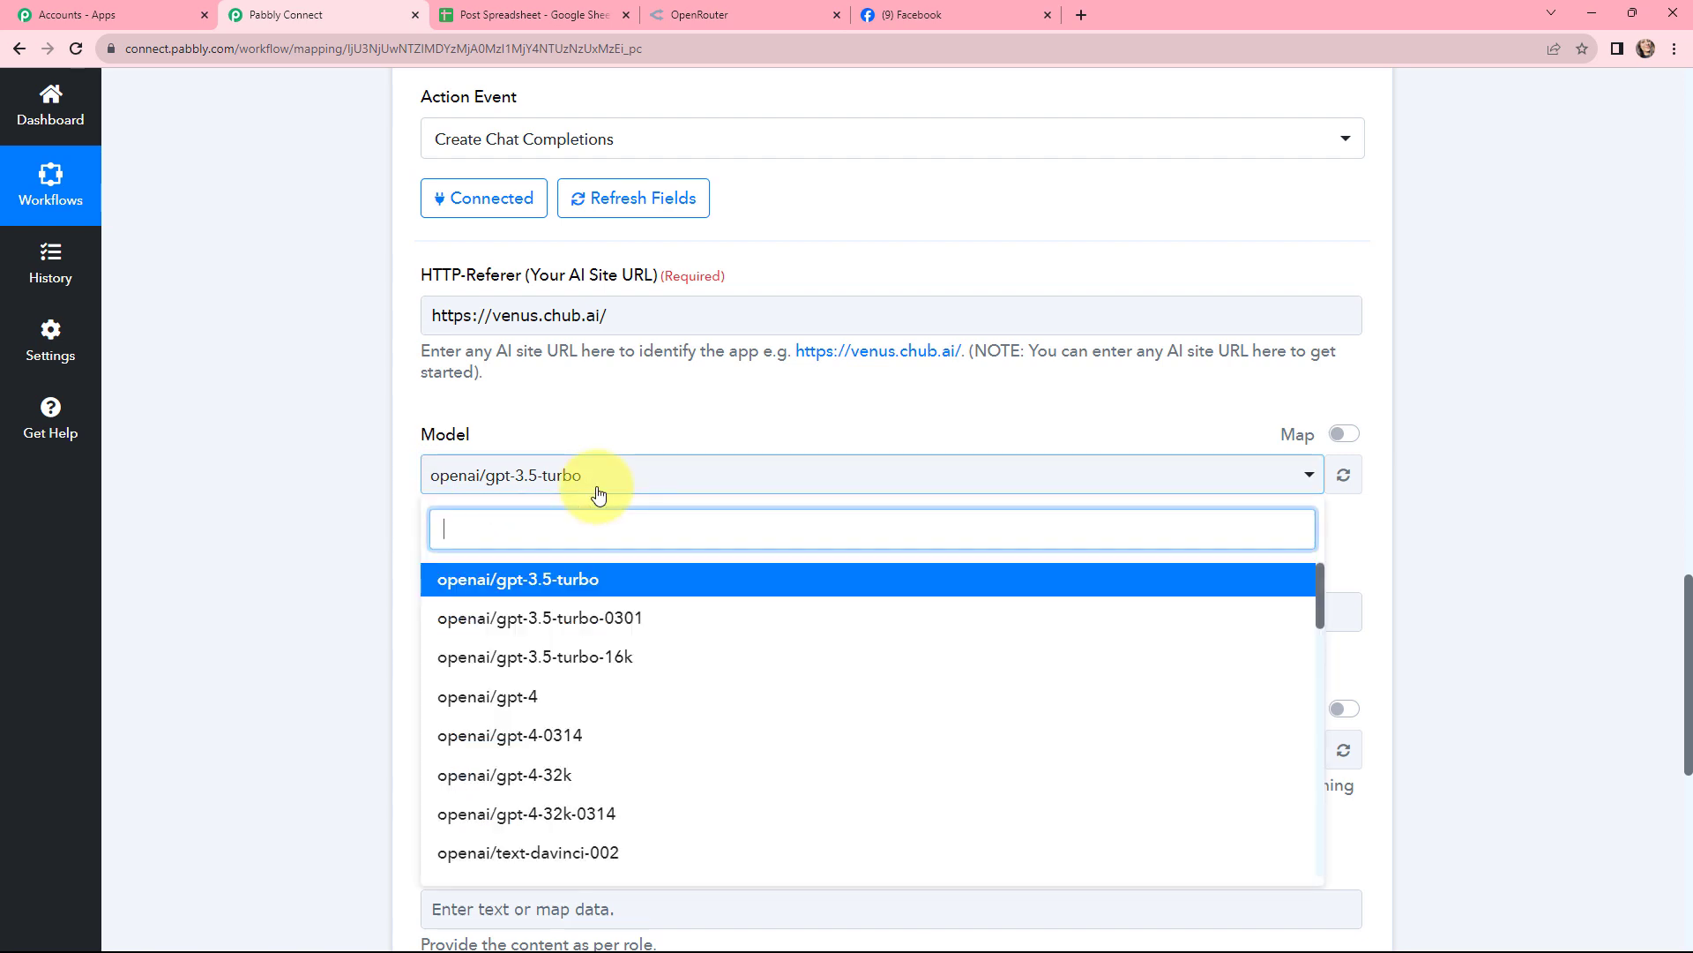
left_click(624, 433)
scroll(625, 433, "down", 2)
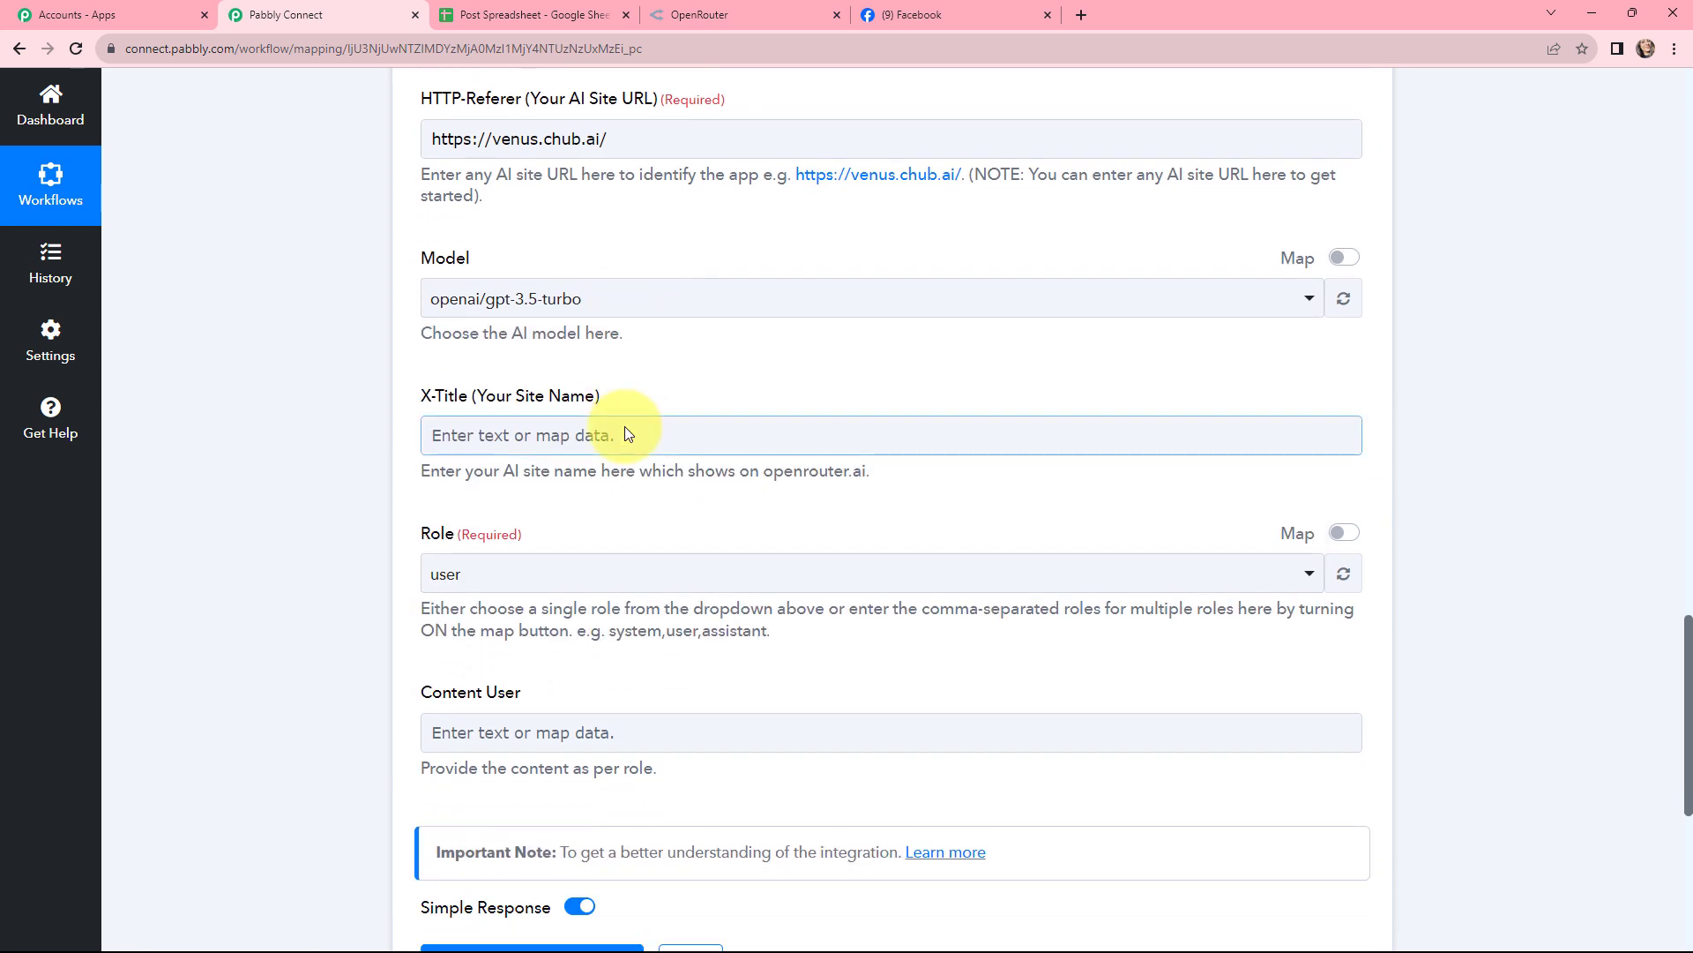
scroll(624, 426, "down", 2)
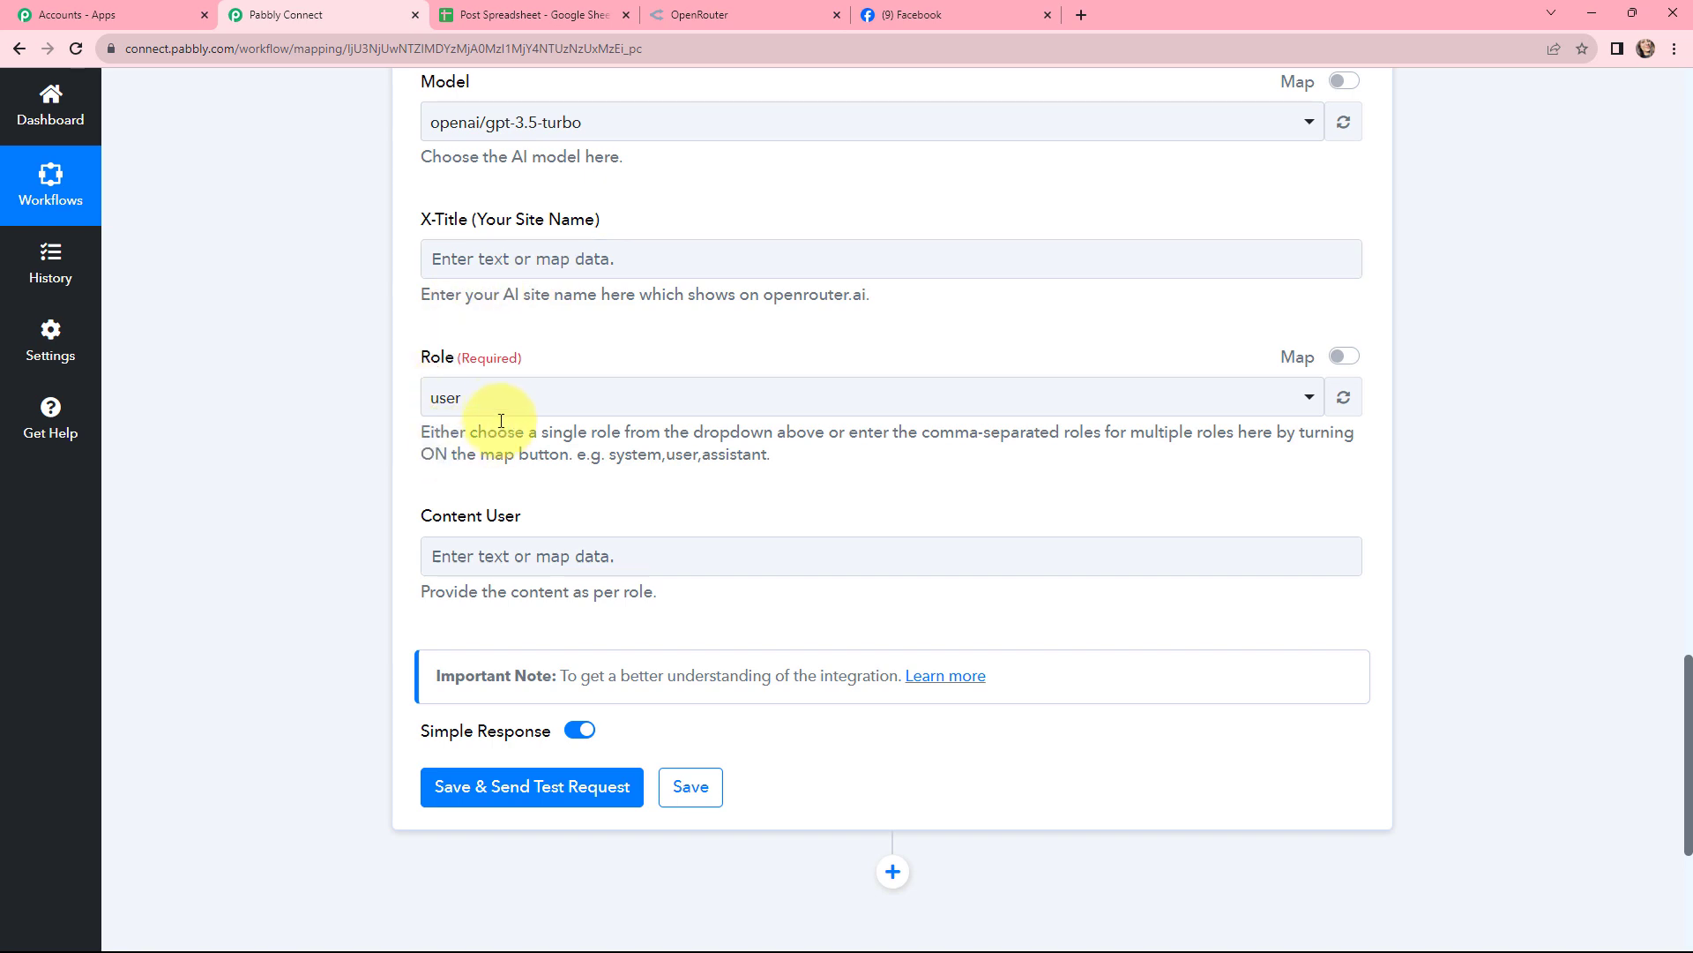
- Enter the prompt "Write short content for Facebook Post:" in the OpenRouter.ai action's Content User field
left_click(494, 558)
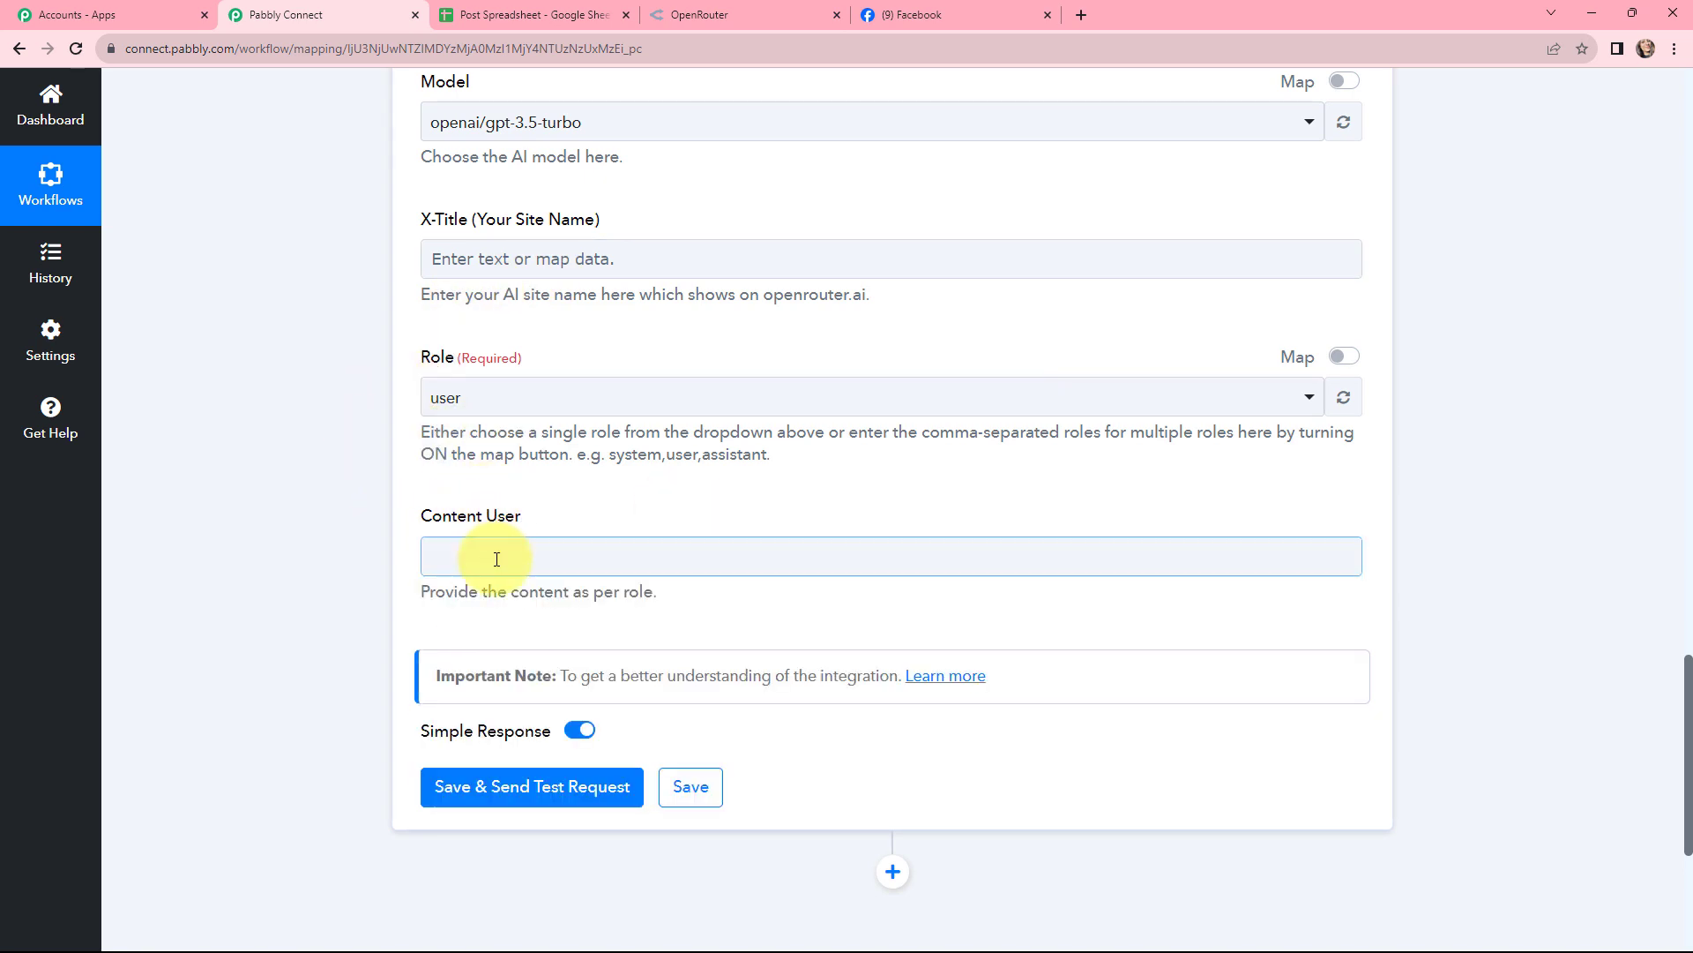
left_click(463, 583)
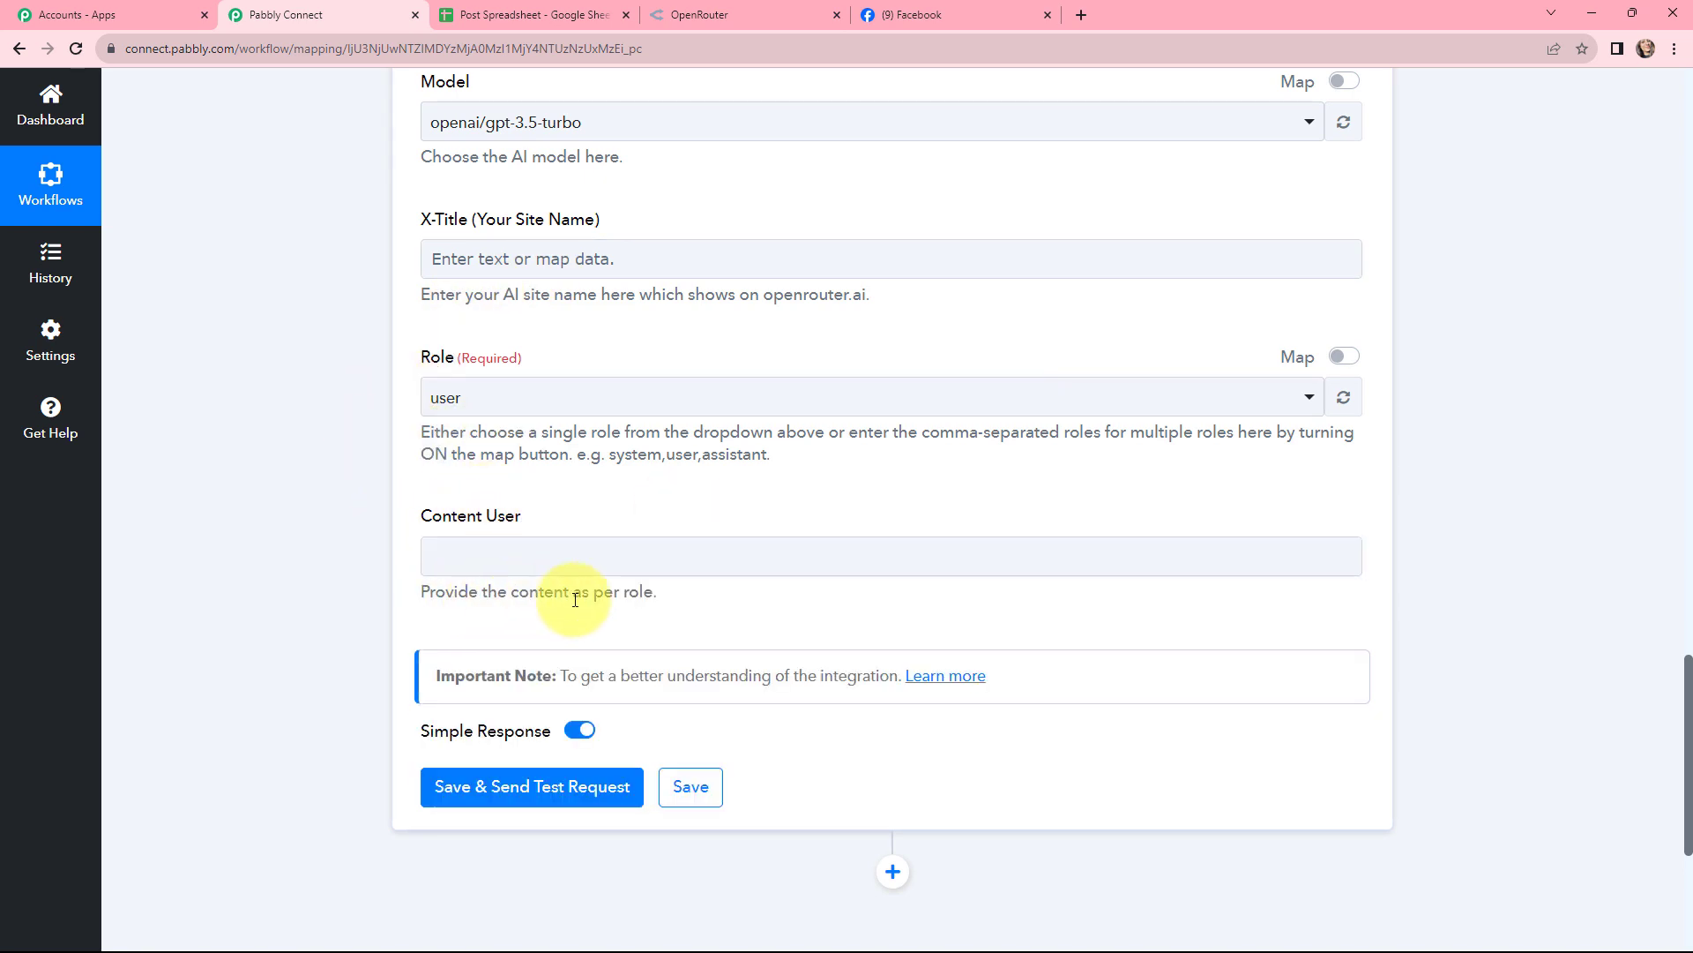
left_click(535, 554)
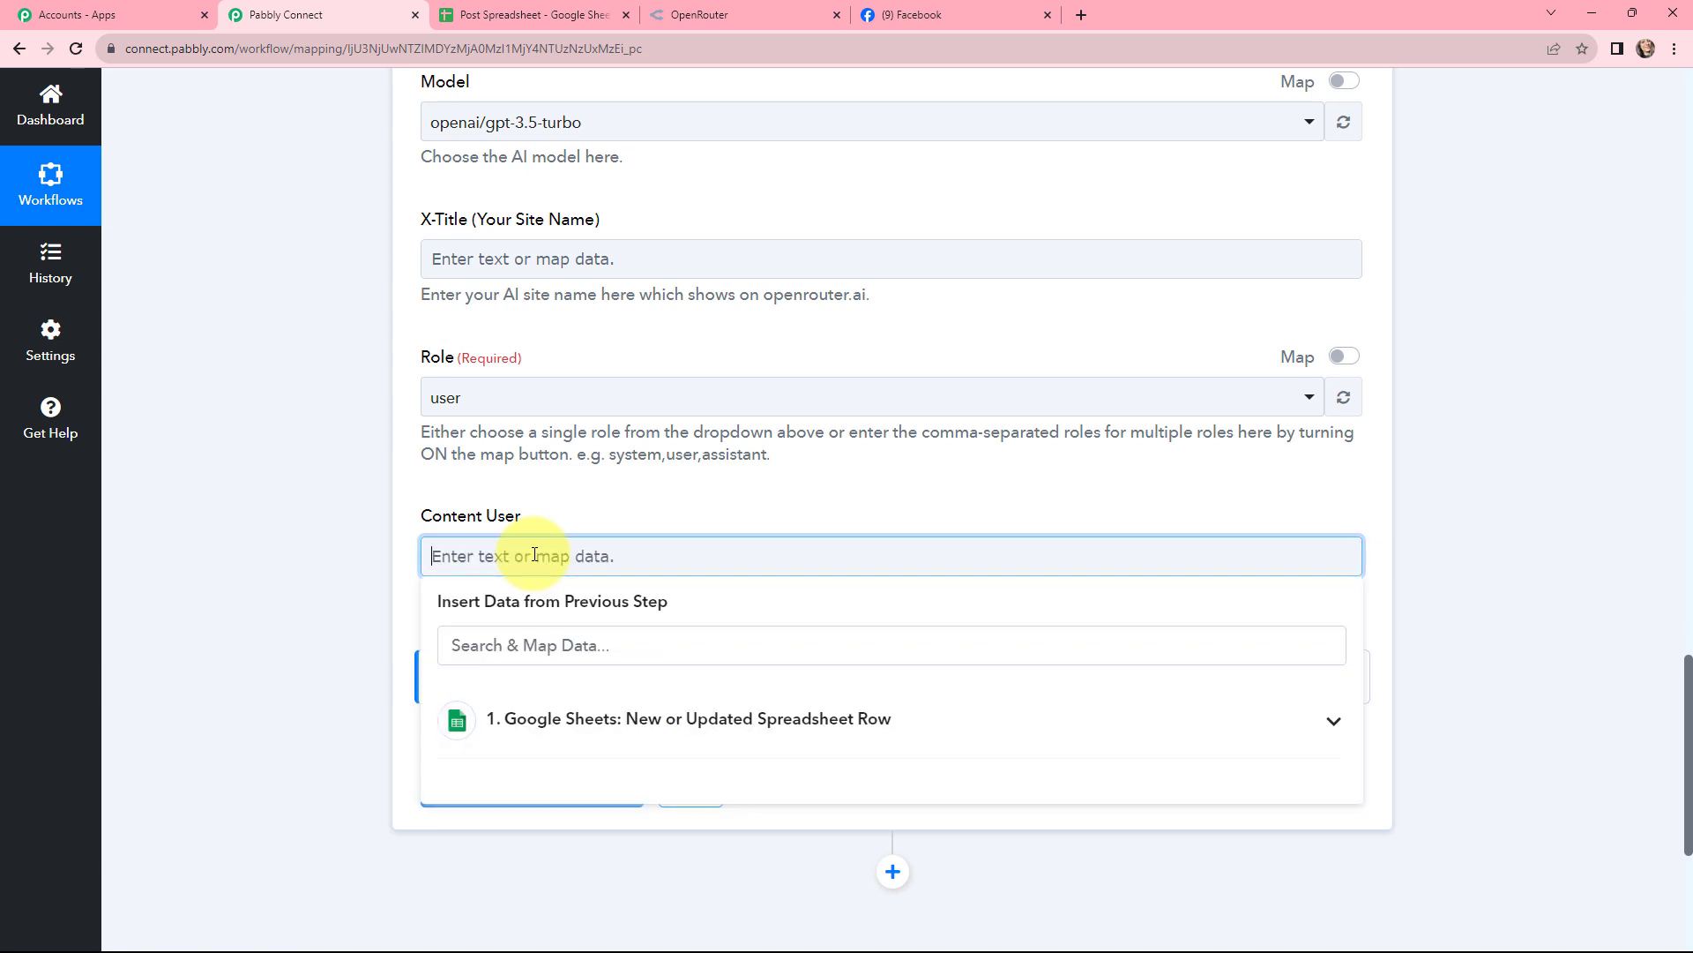
type("Write short con")
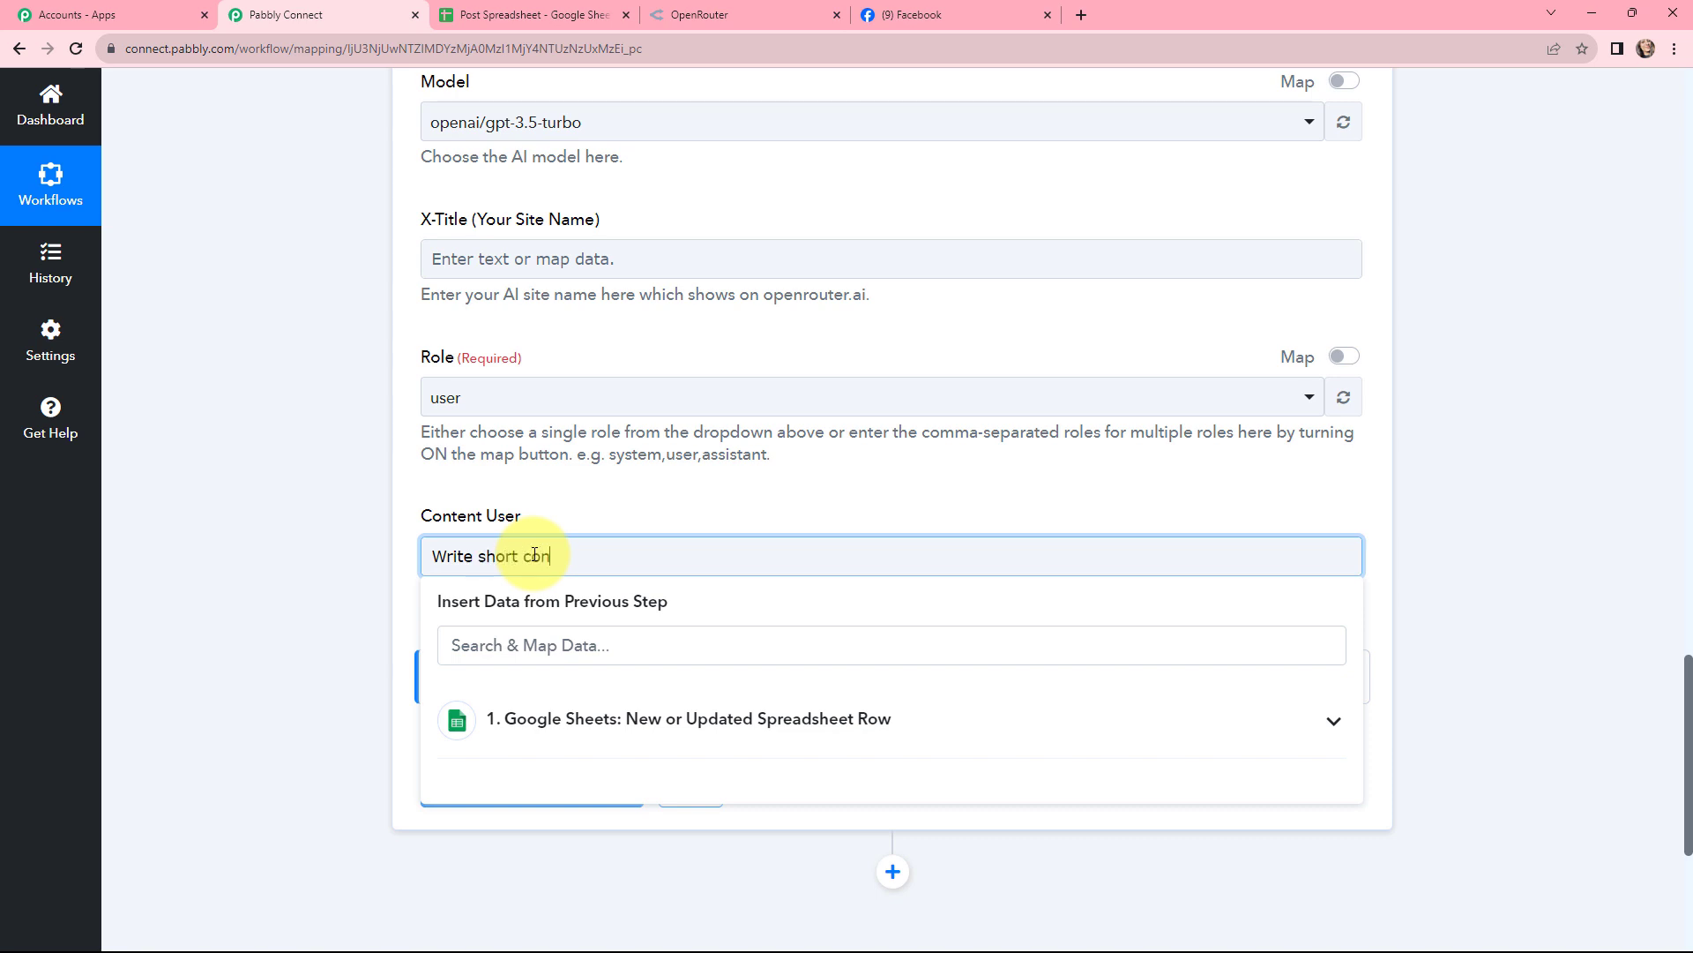
type("tent for ")
type("FA")
type("aceboo")
type("k Pos")
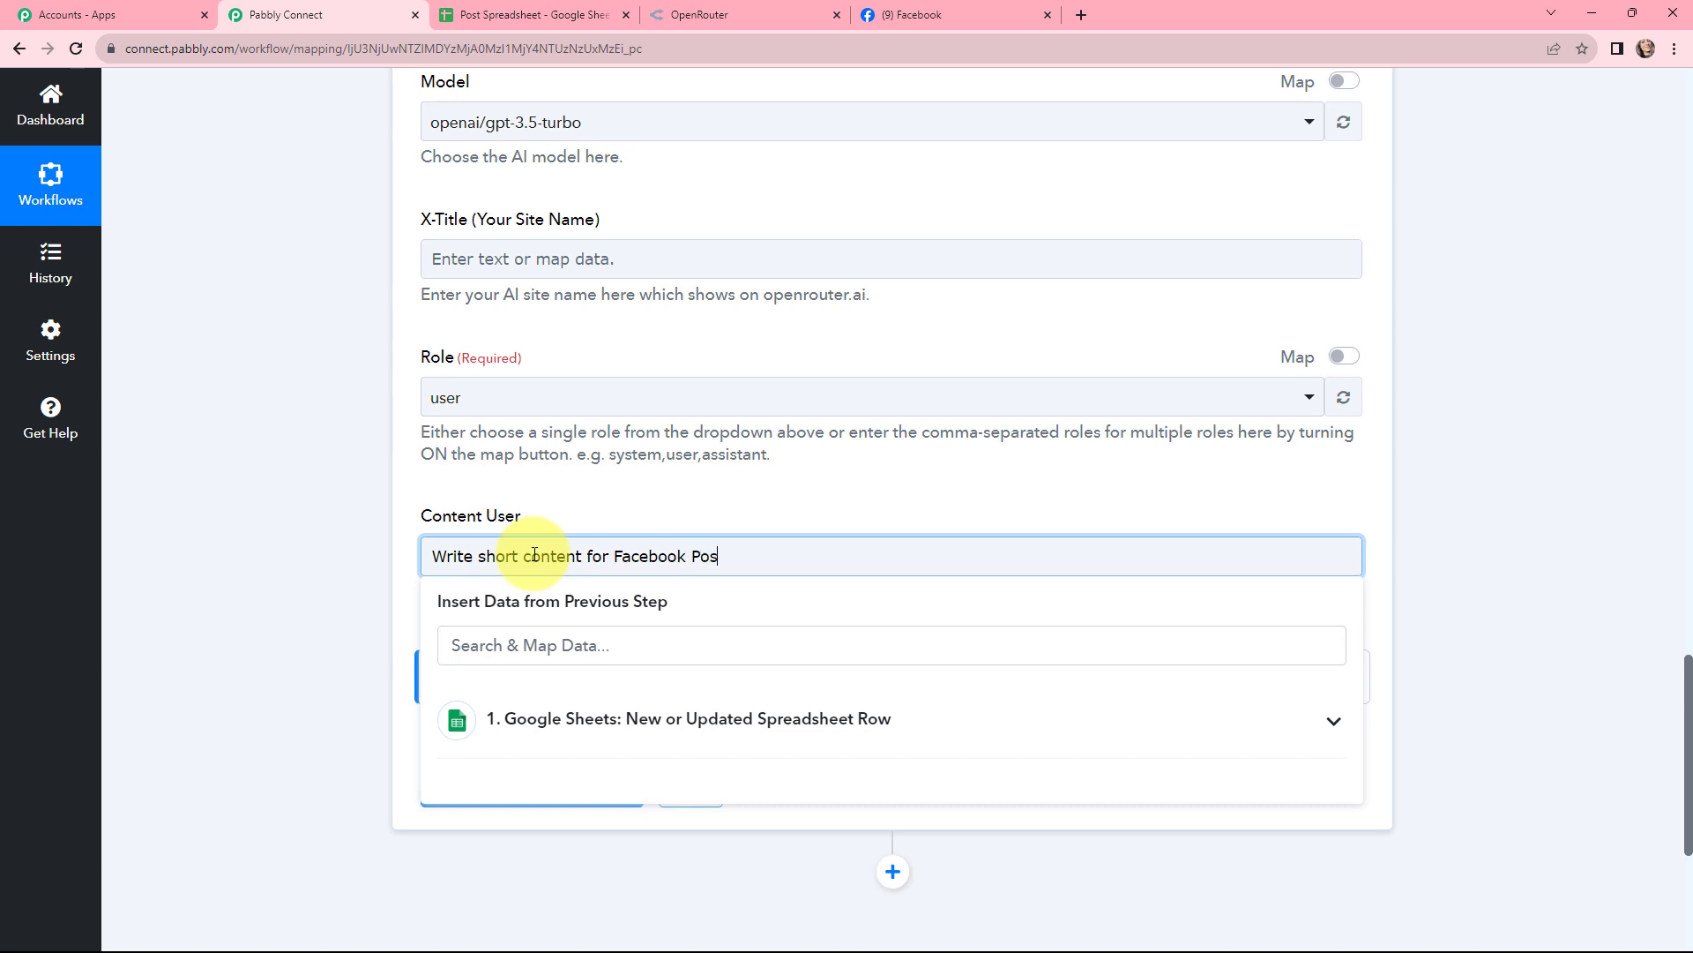
type("t:")
- Map the Post/Caption value from the Google Sheets trigger after the prompt text in Content User
left_click(690, 719)
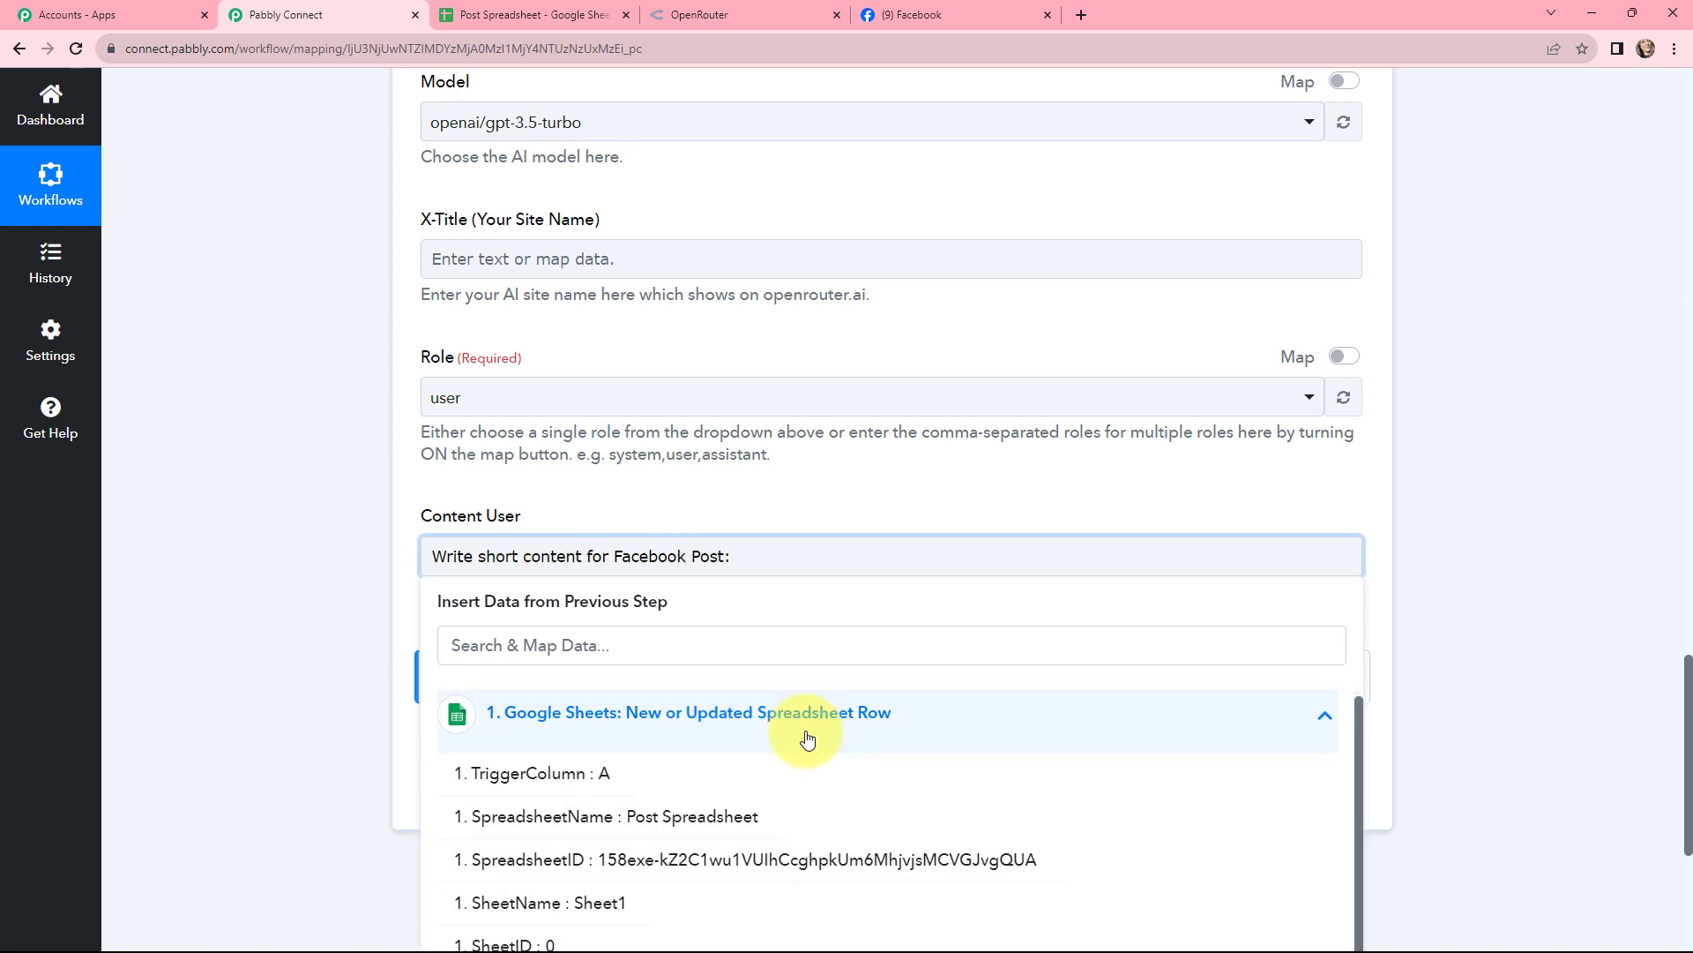
scroll(929, 628, "down", 3)
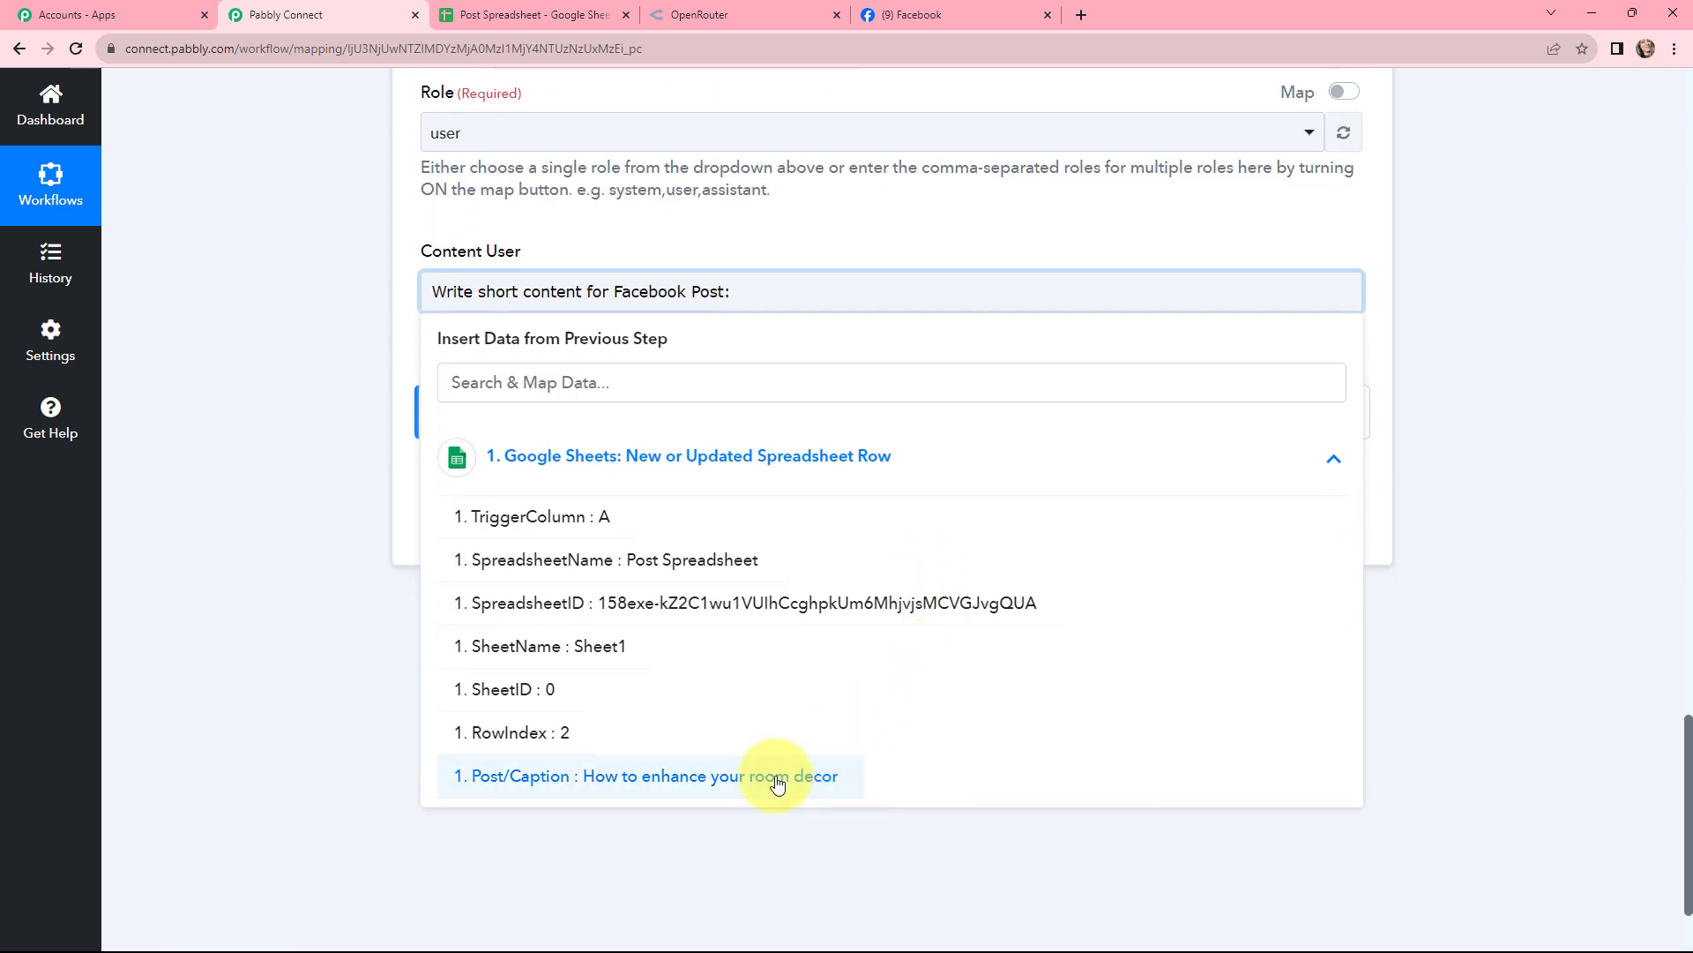
left_click(713, 784)
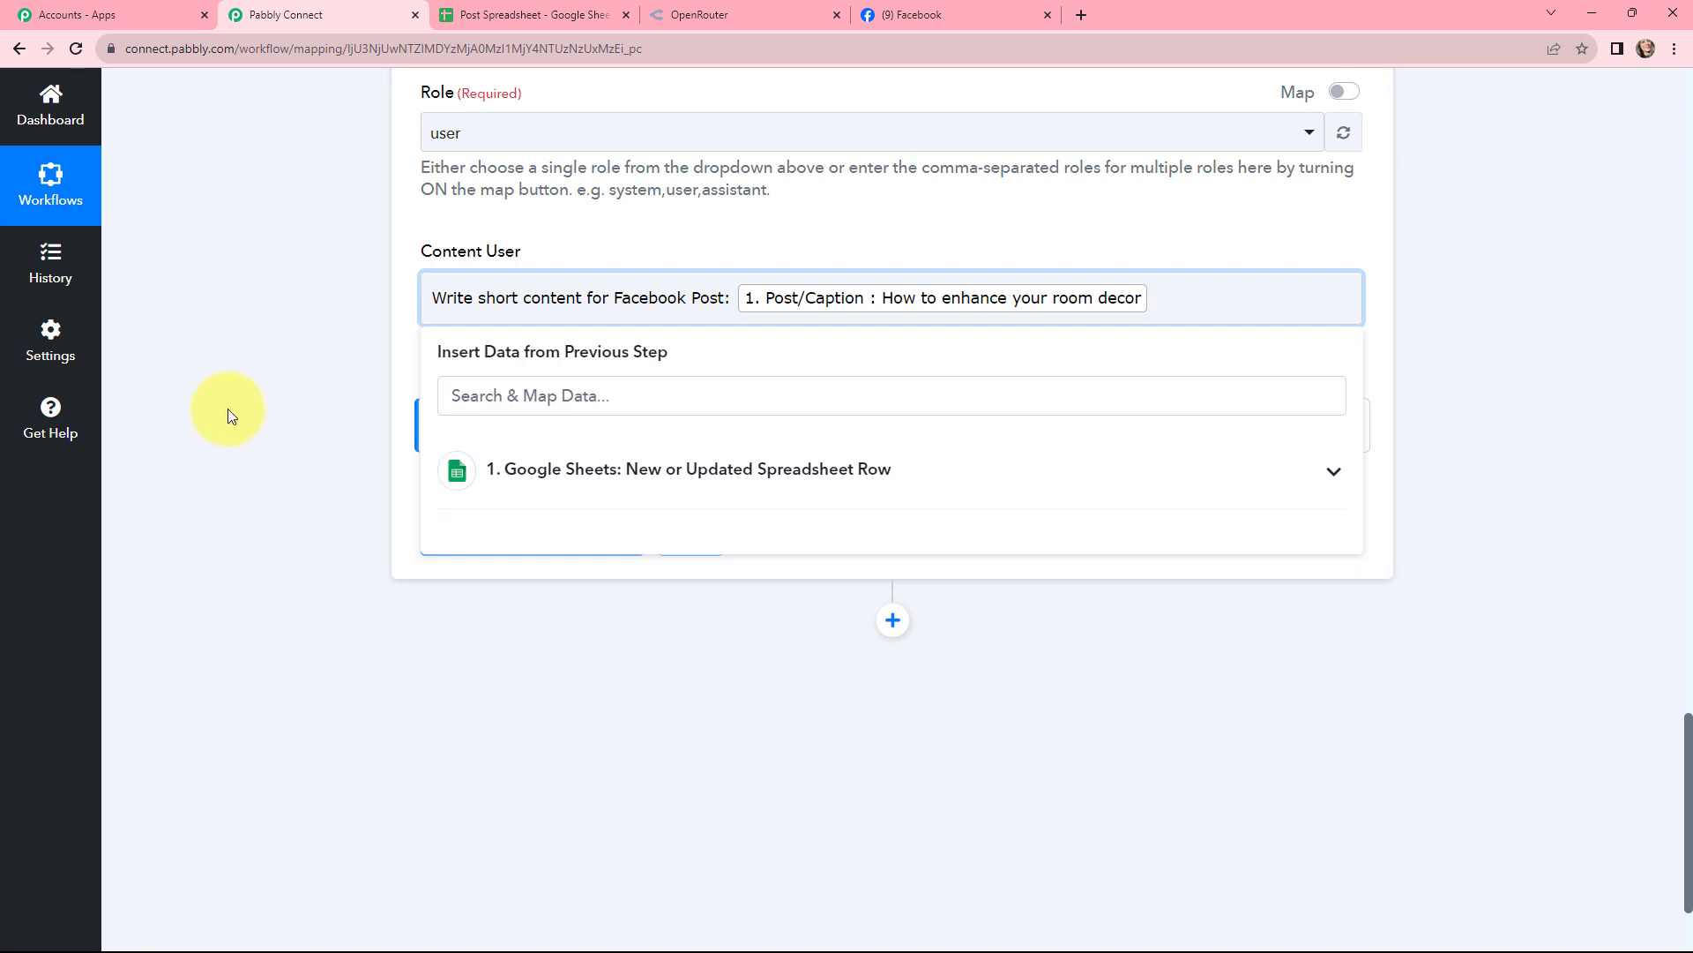
left_click(300, 407)
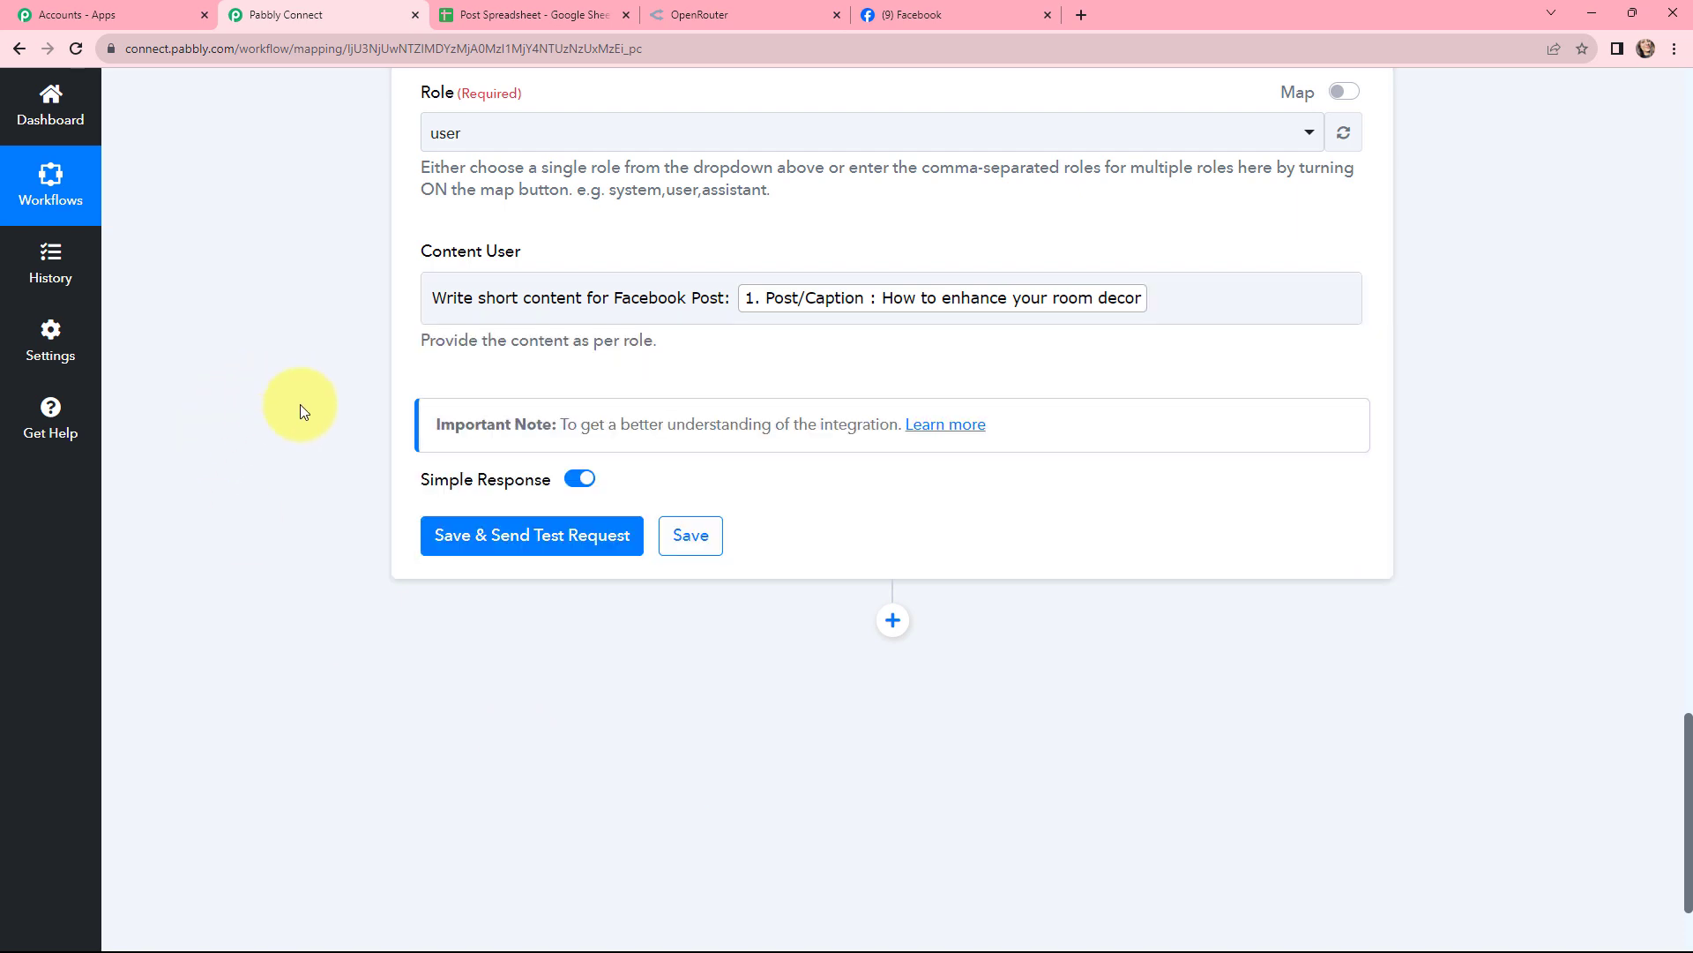
- Save the OpenRouter.ai action with a test request and review the generated message content in the response
left_click(516, 538)
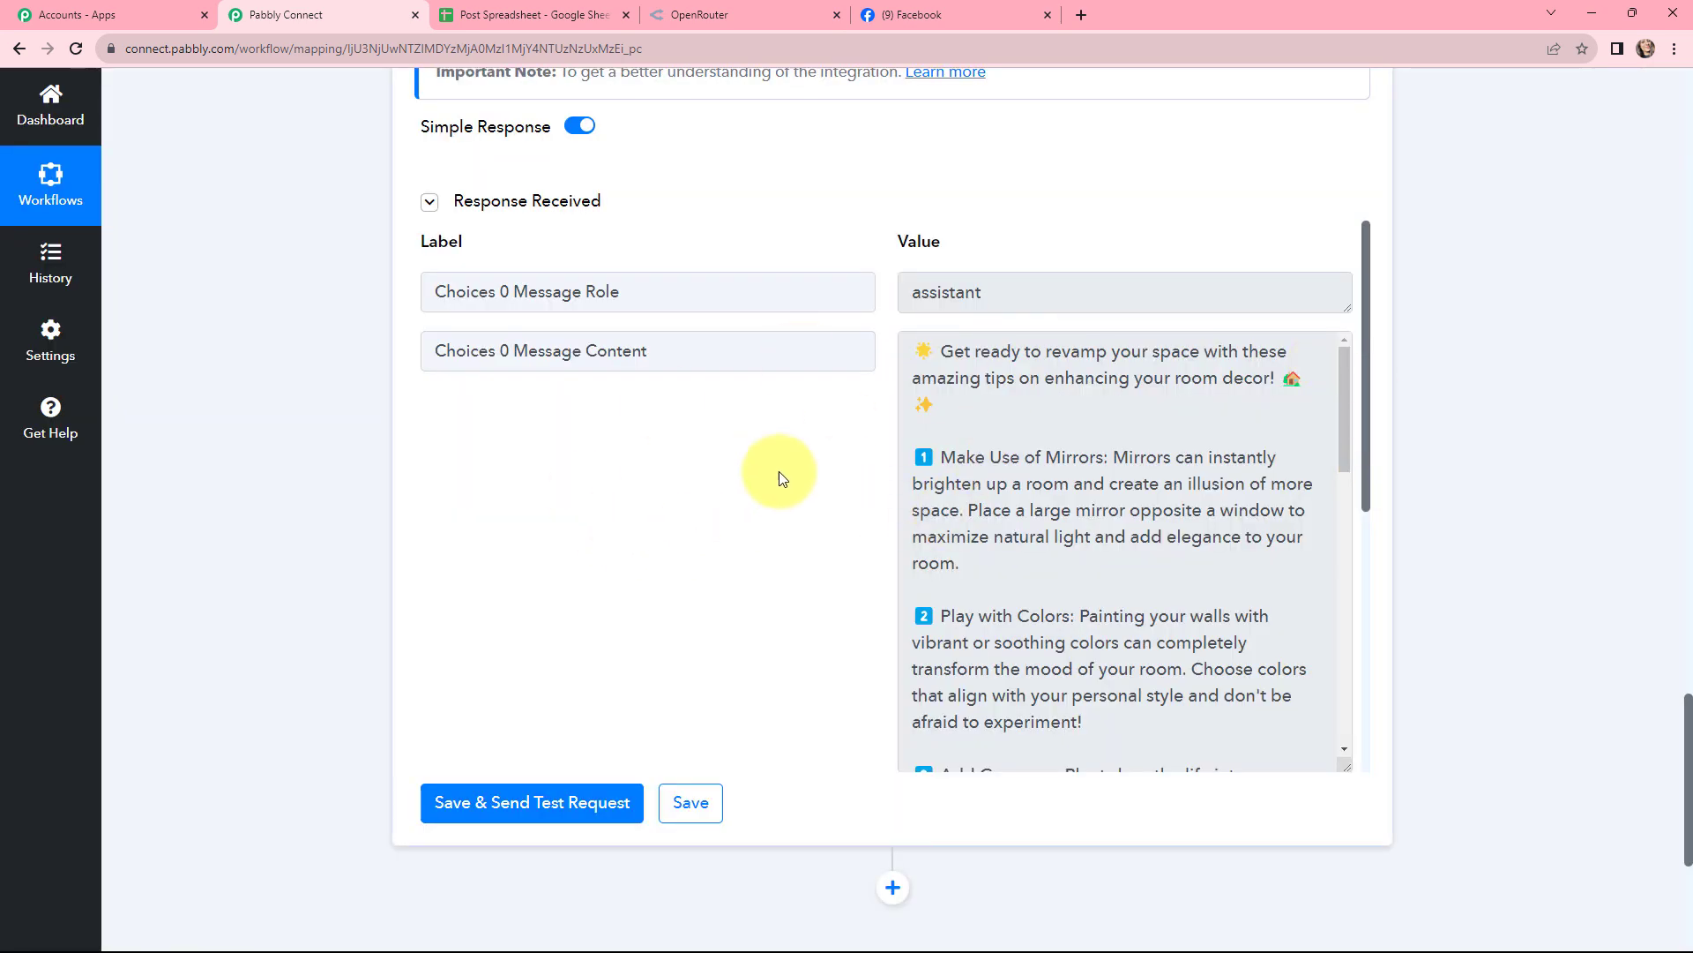
left_click_drag(918, 346, 1183, 718)
left_click(1257, 652)
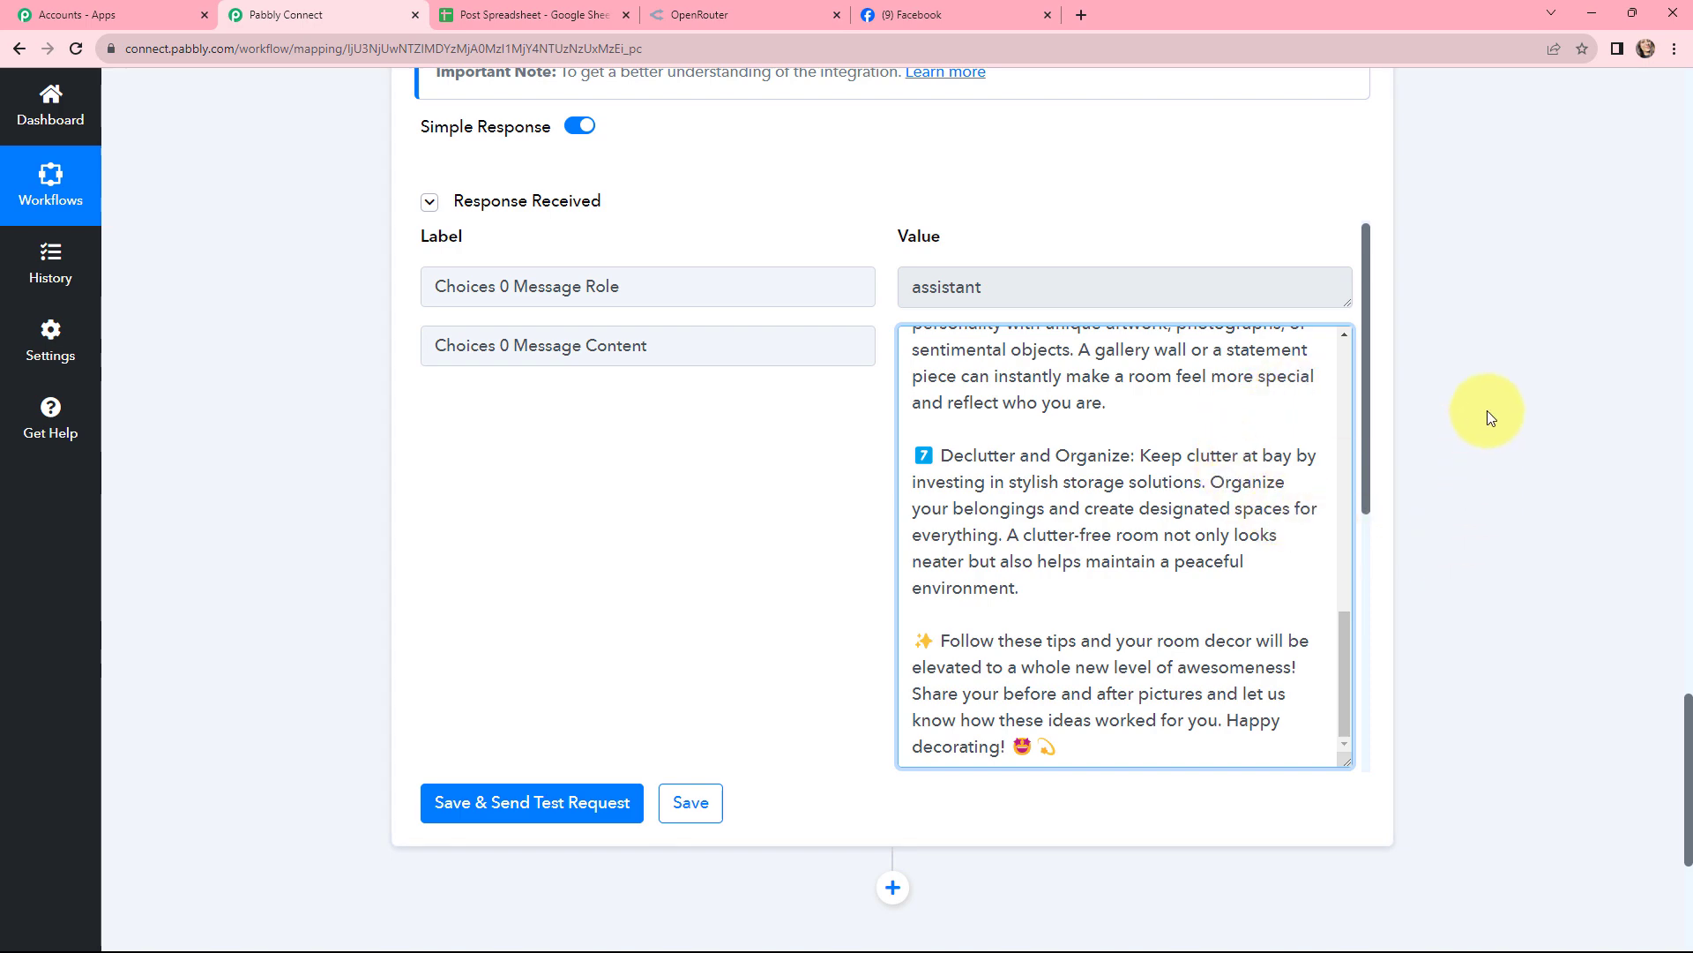
- Add a Facebook Pages action after the OpenRouter.ai step with Create Page Post as its action event
scroll(1487, 410, "down", 5)
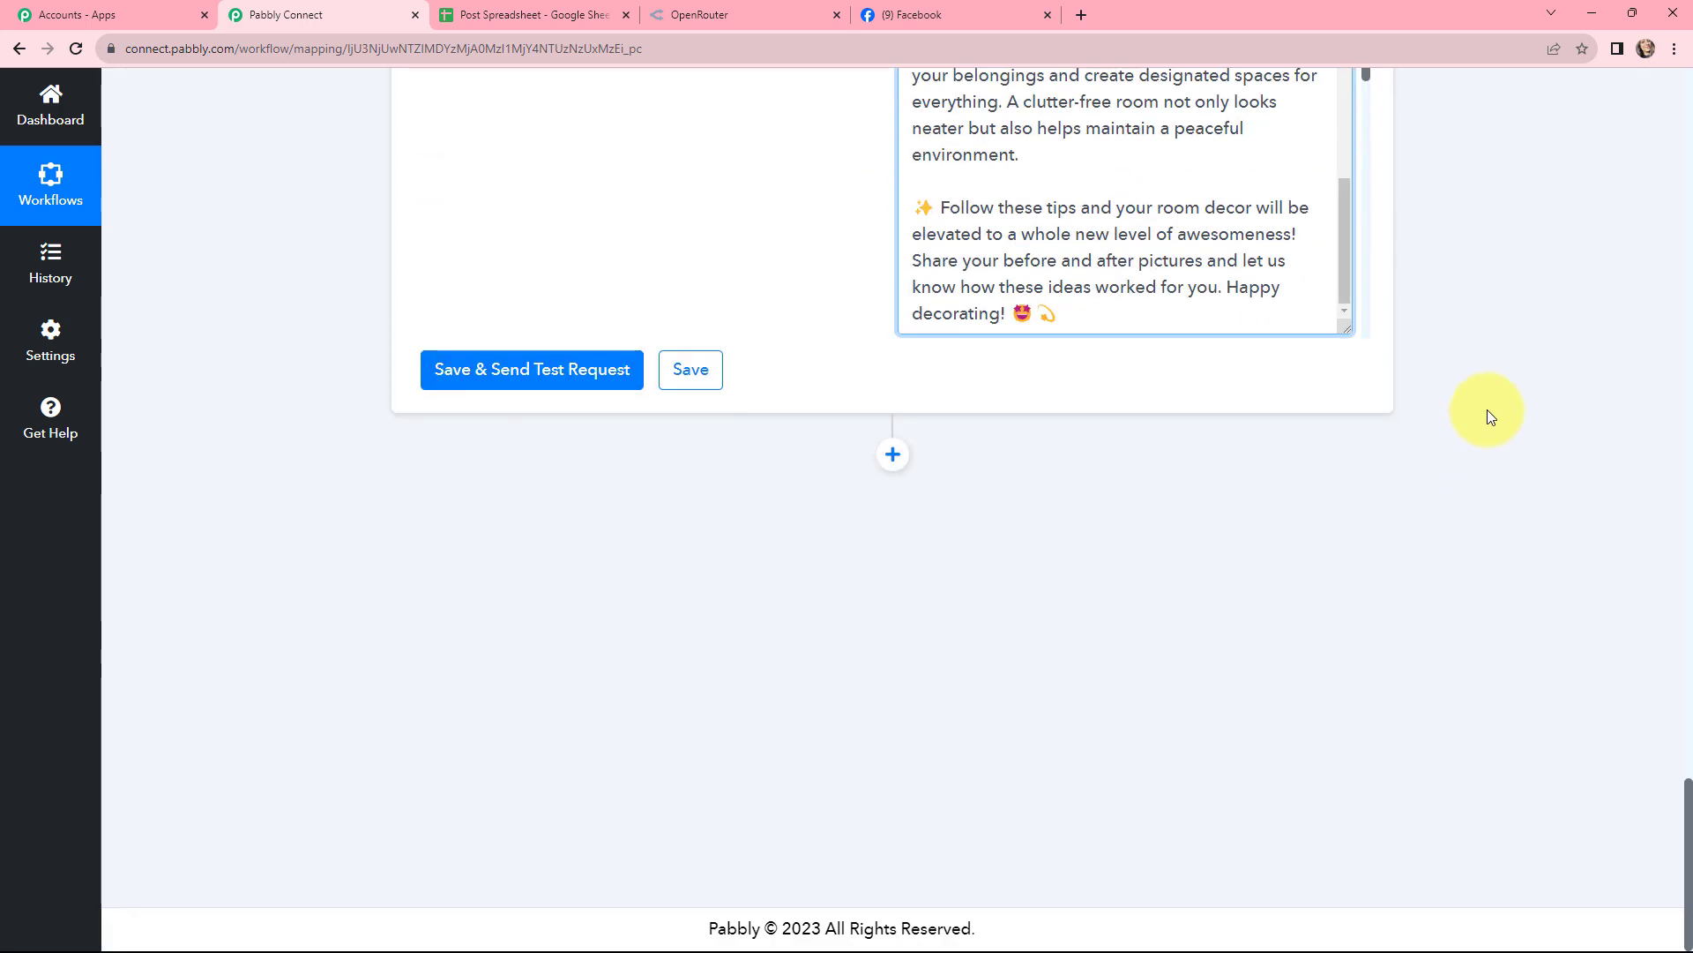
left_click(893, 455)
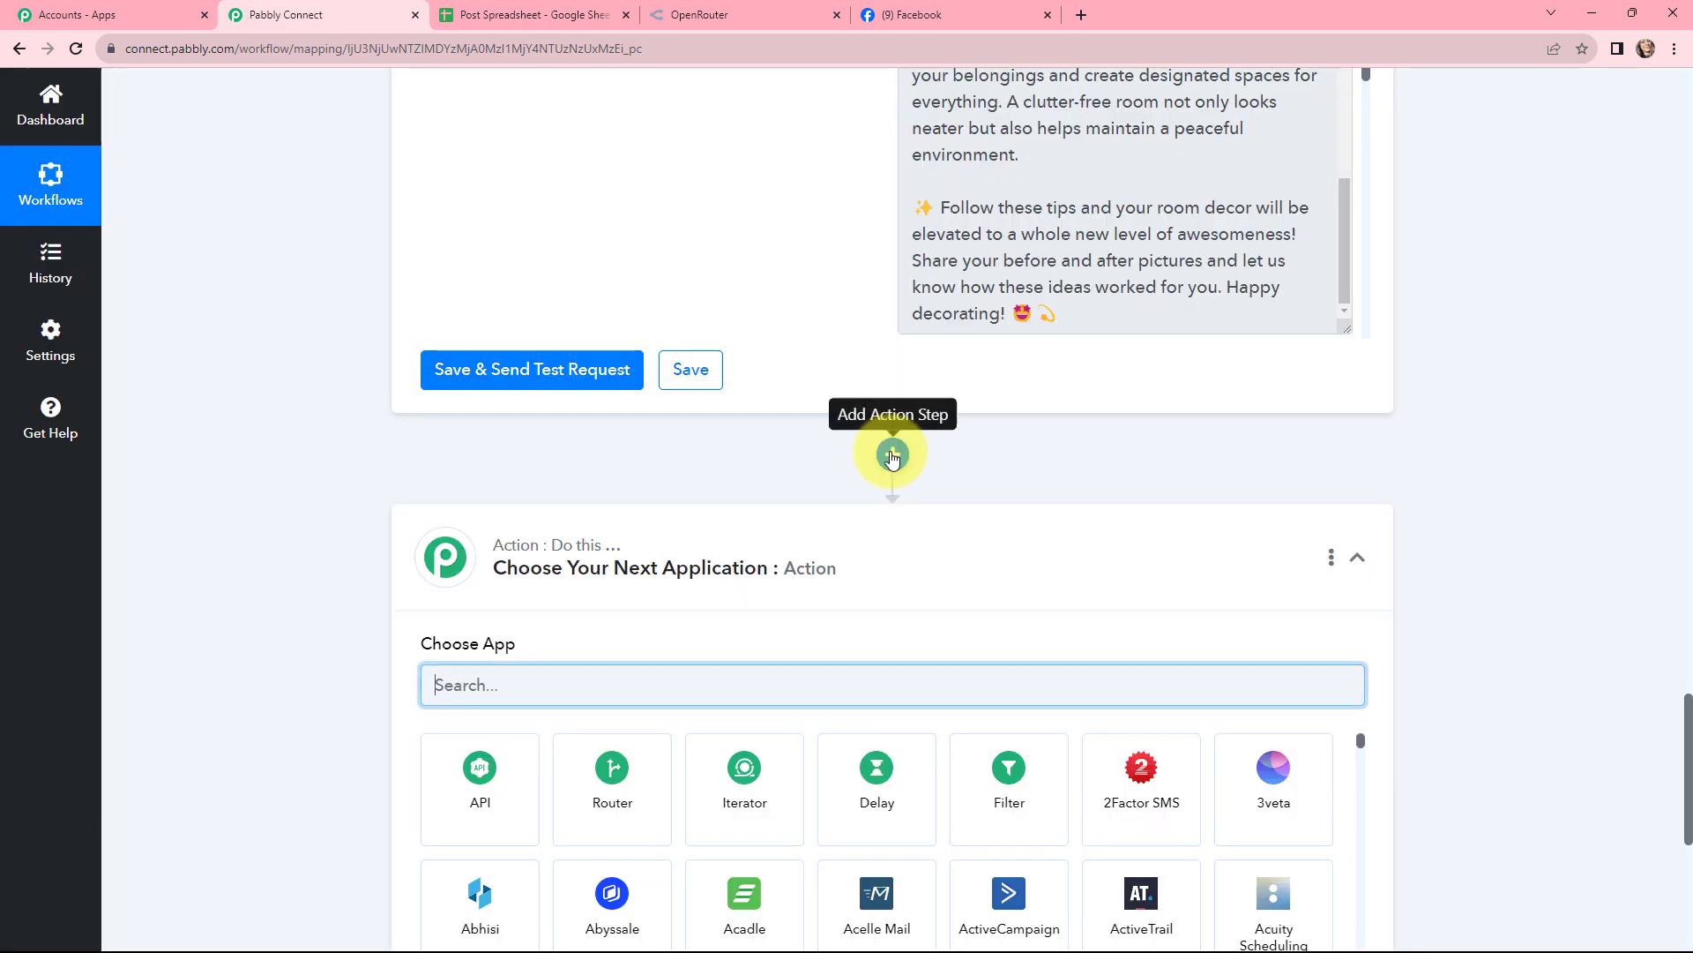
scroll(750, 476, "down", 4)
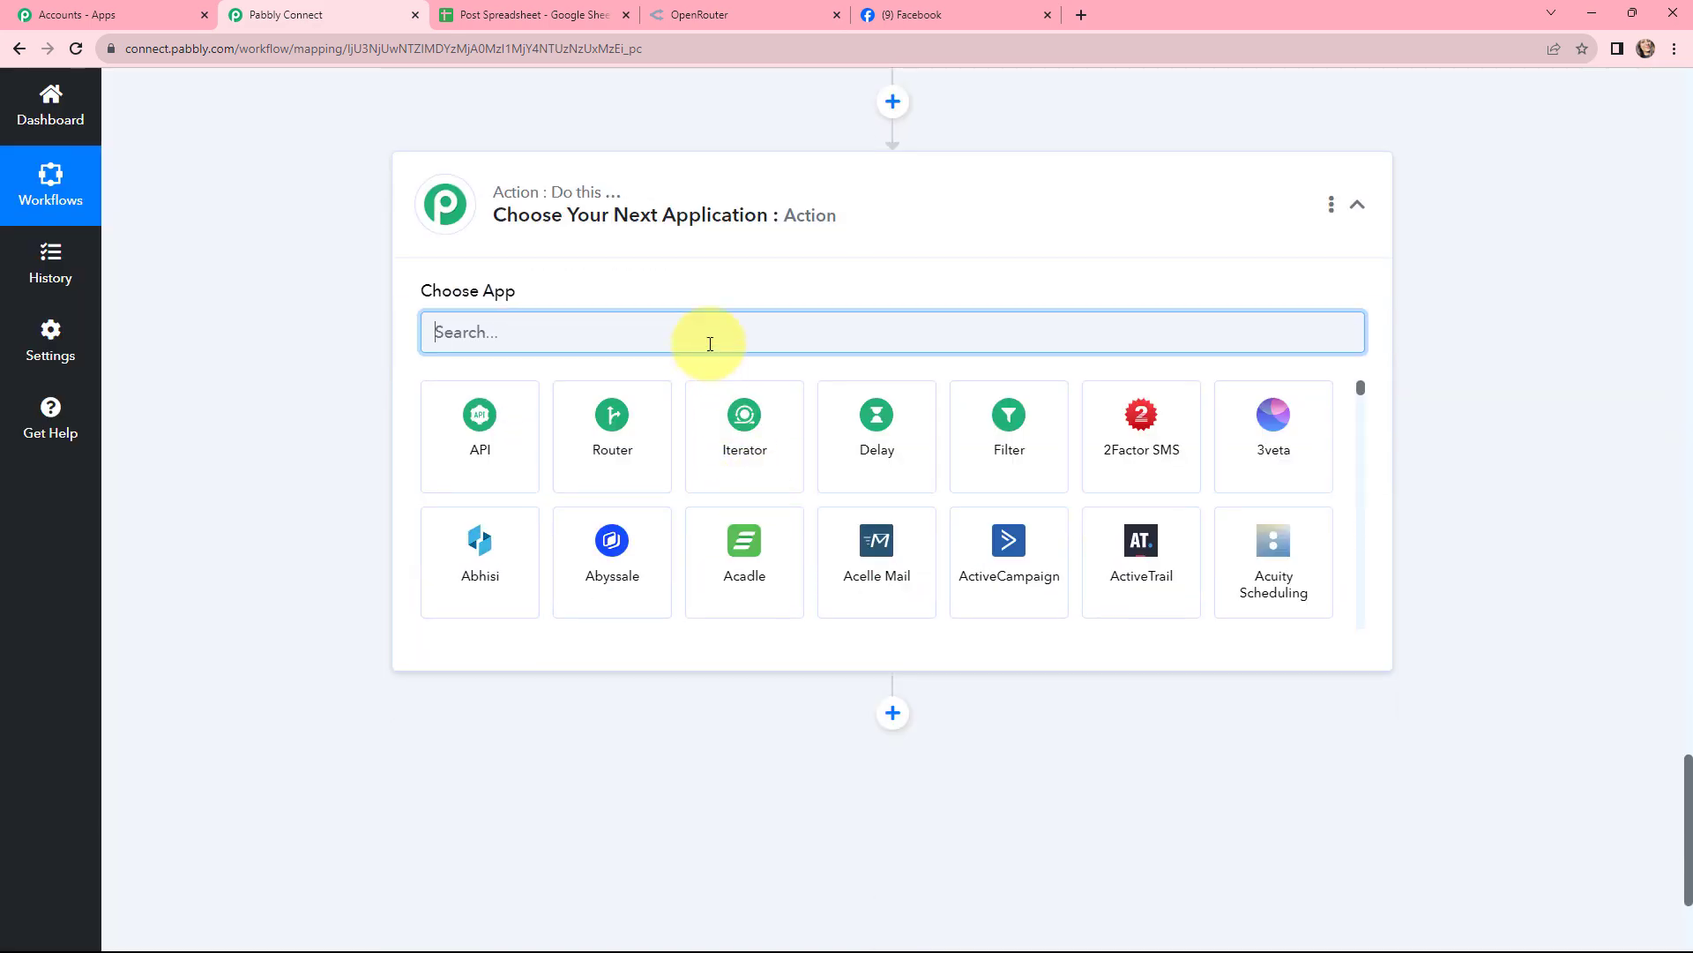
type("faceb")
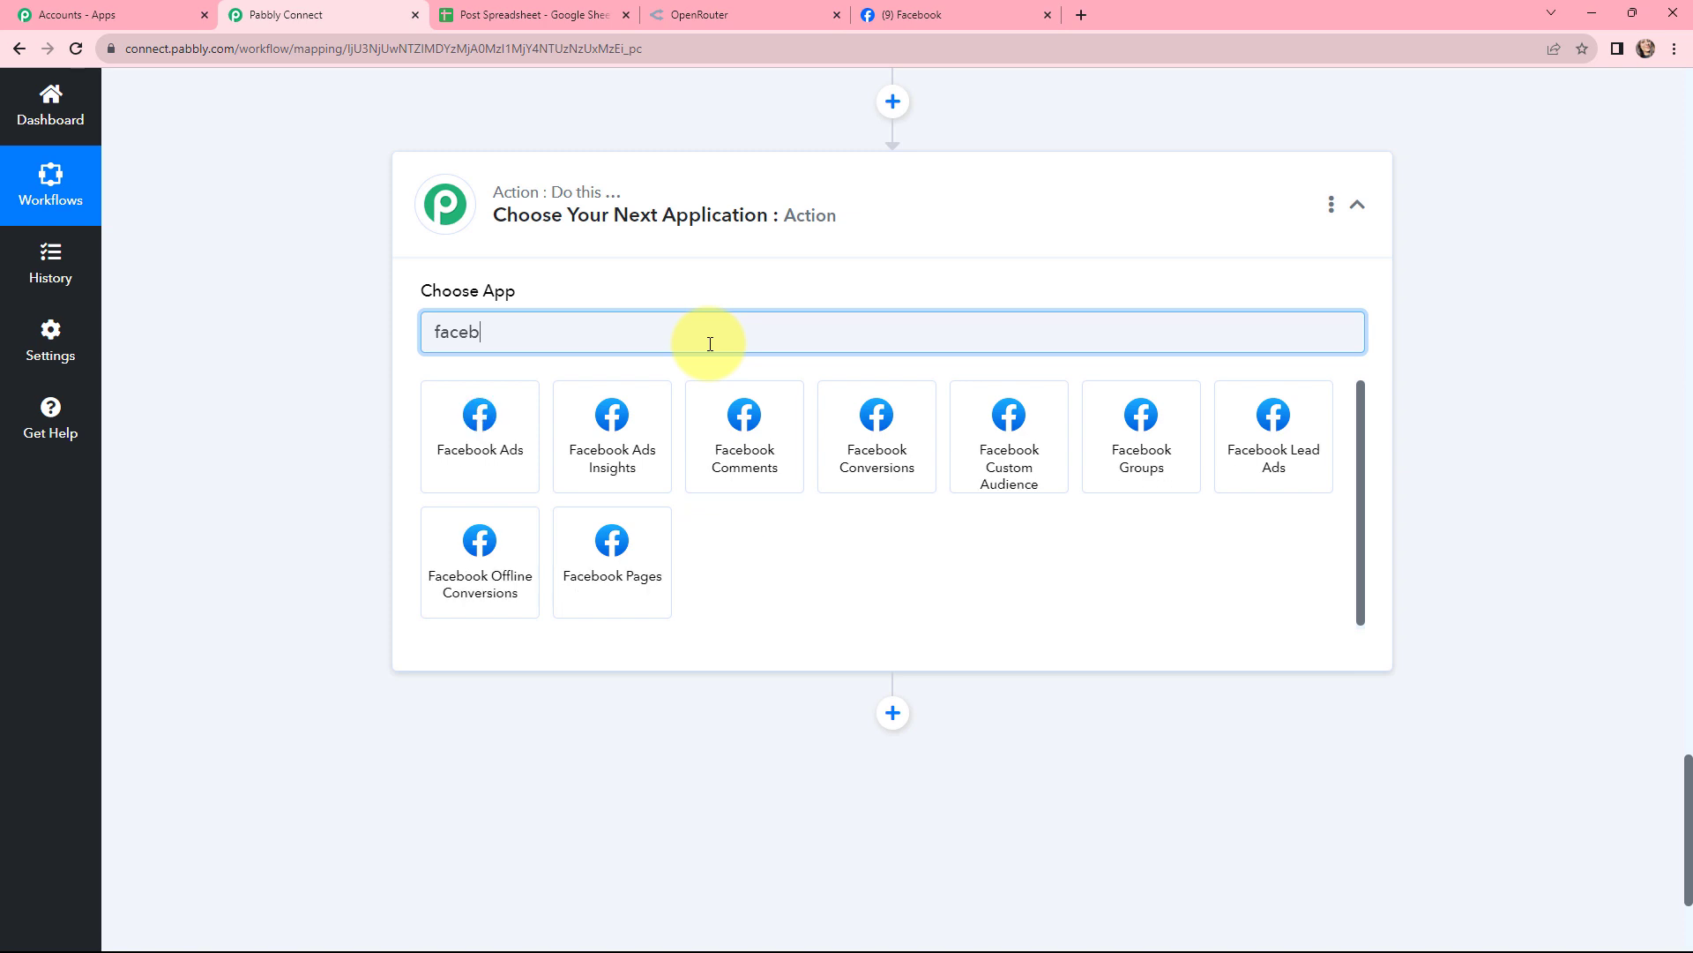
left_click(627, 536)
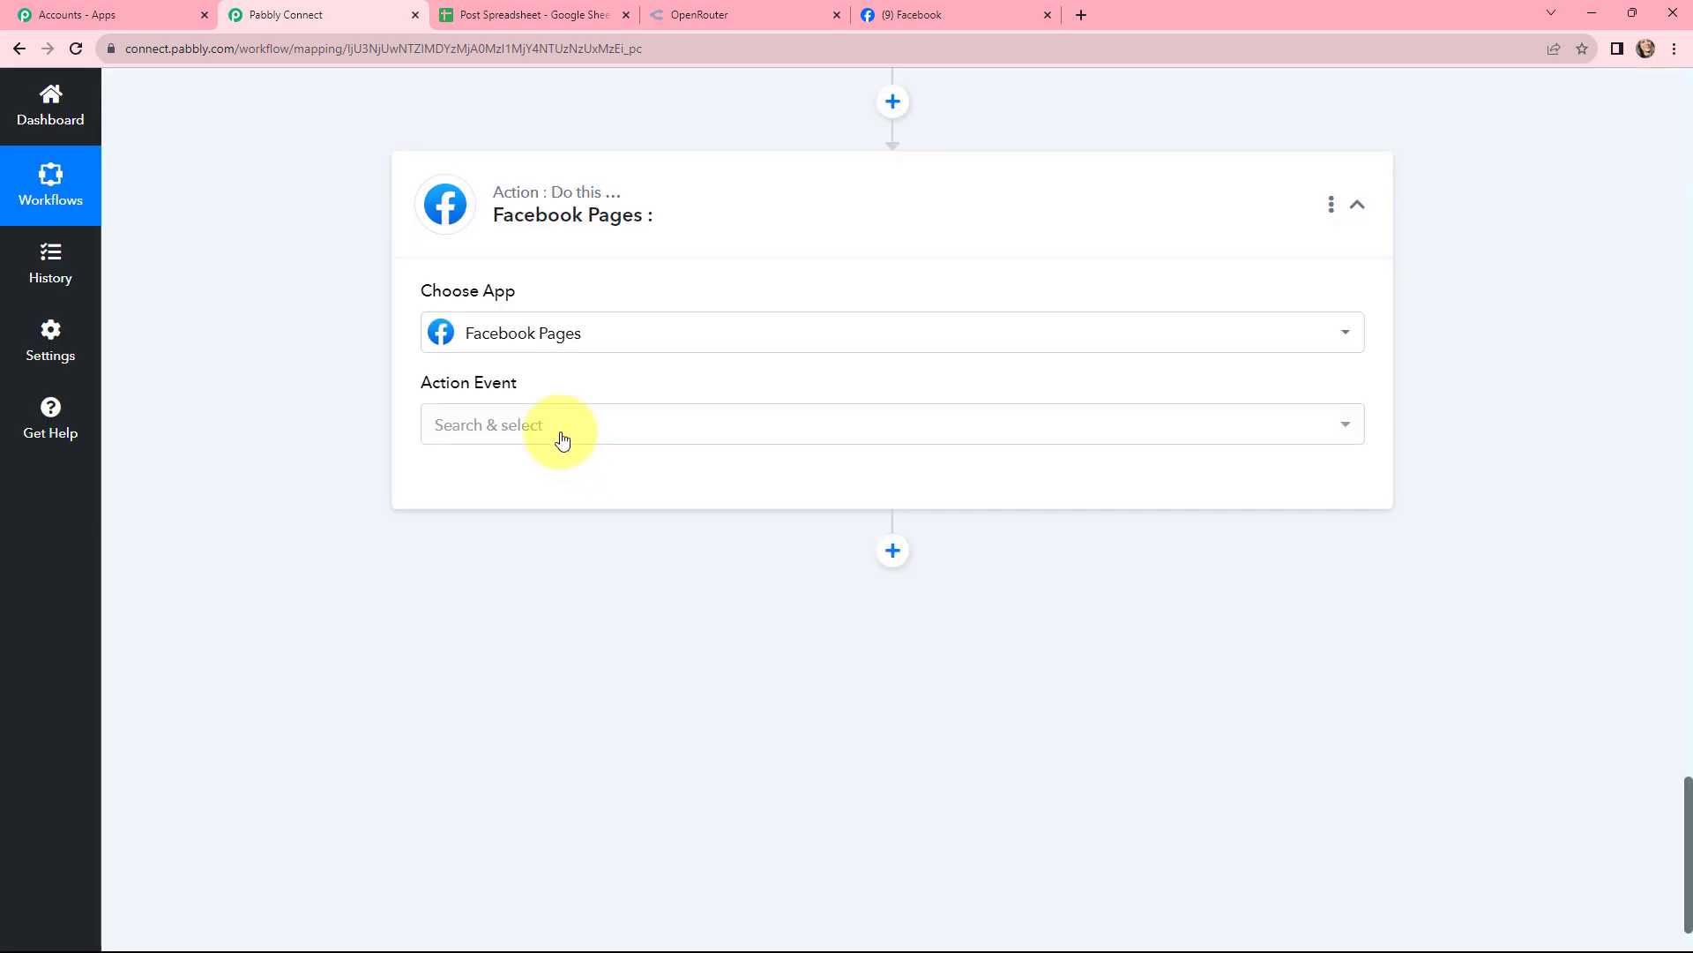
left_click(559, 427)
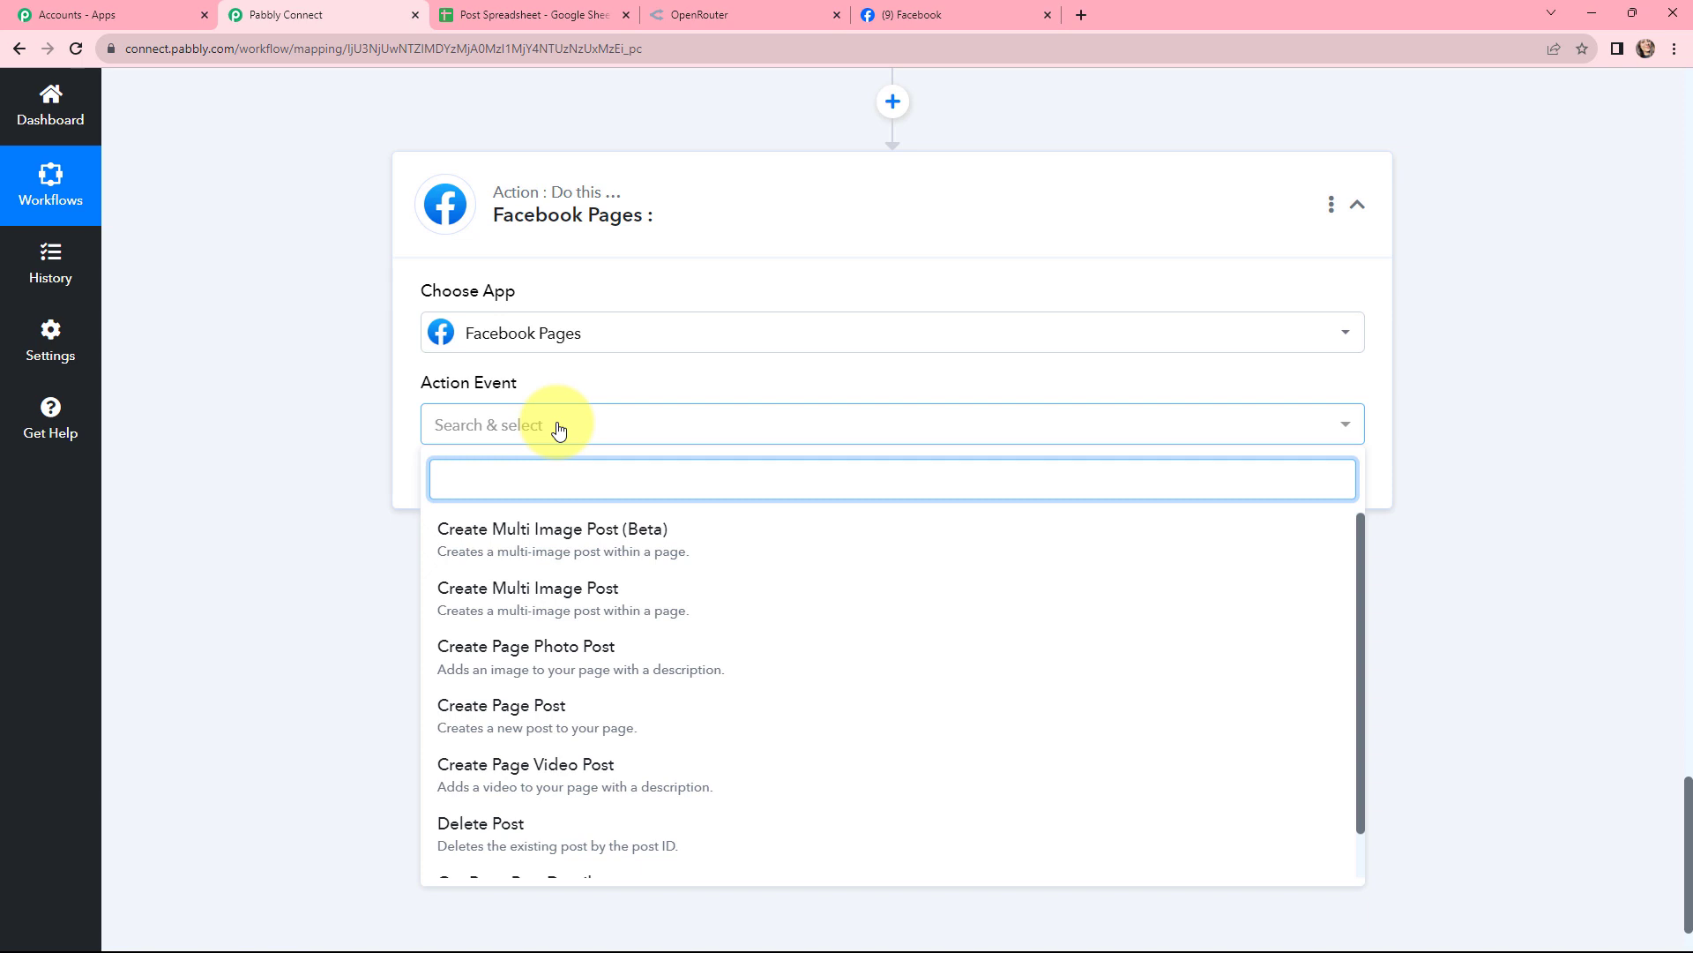
left_click(569, 707)
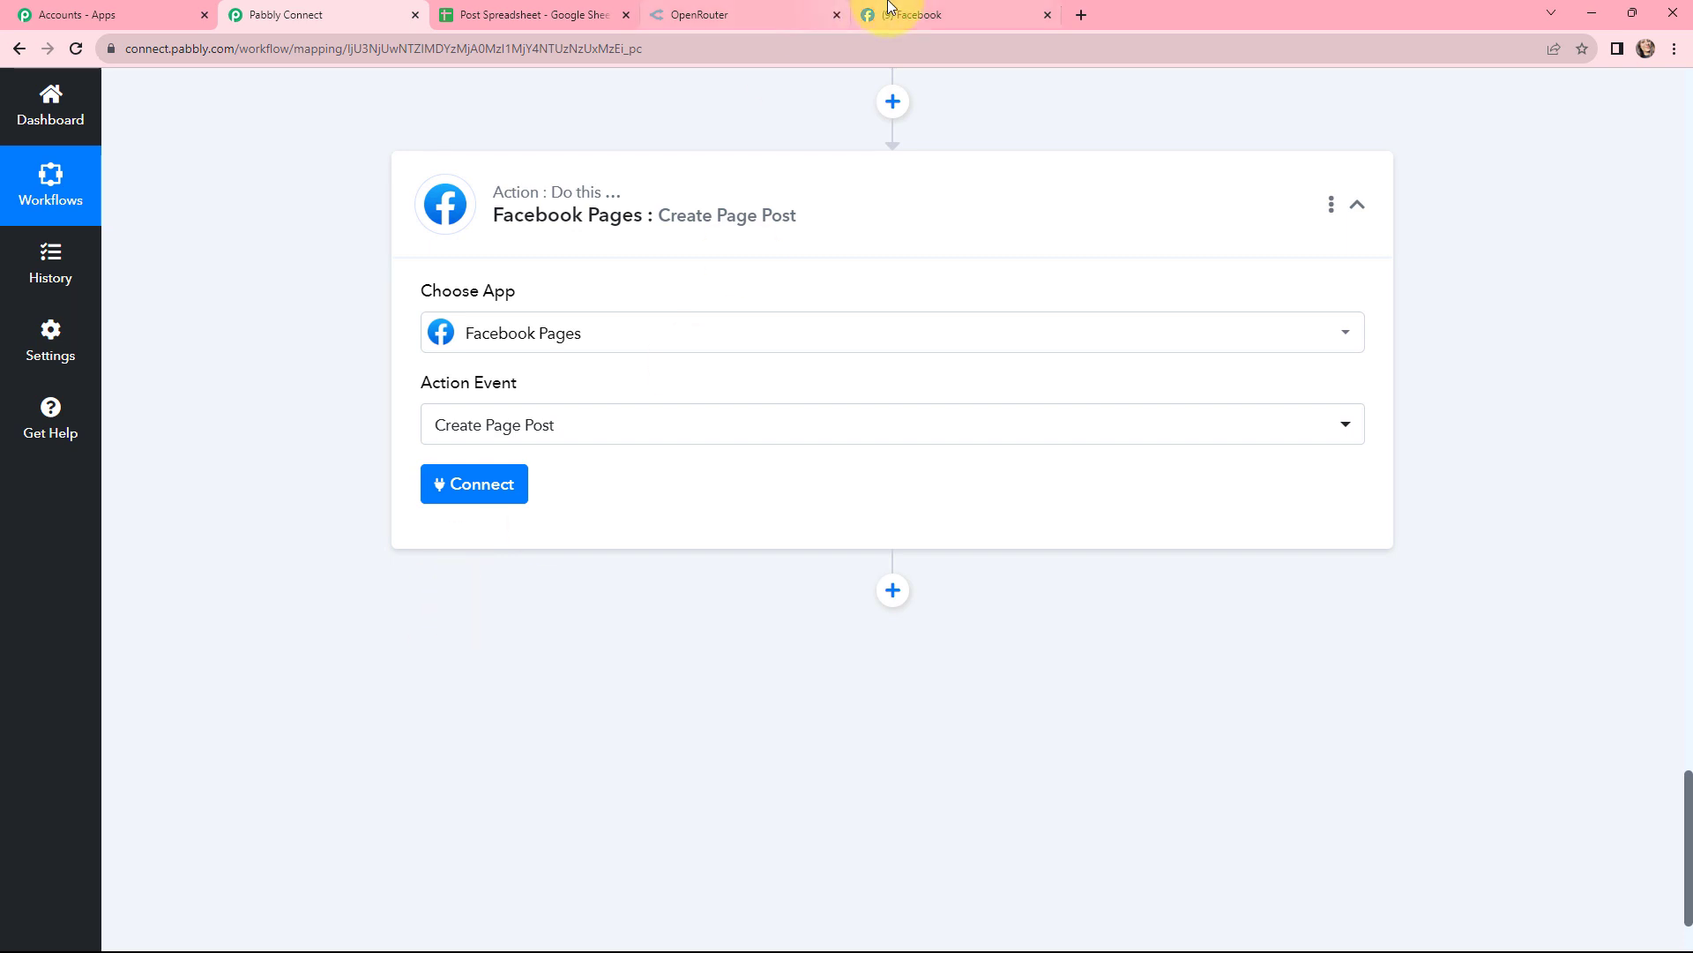
- Connect the Facebook Pages action through a new connection authenticated with Facebook Pages
left_click(472, 490)
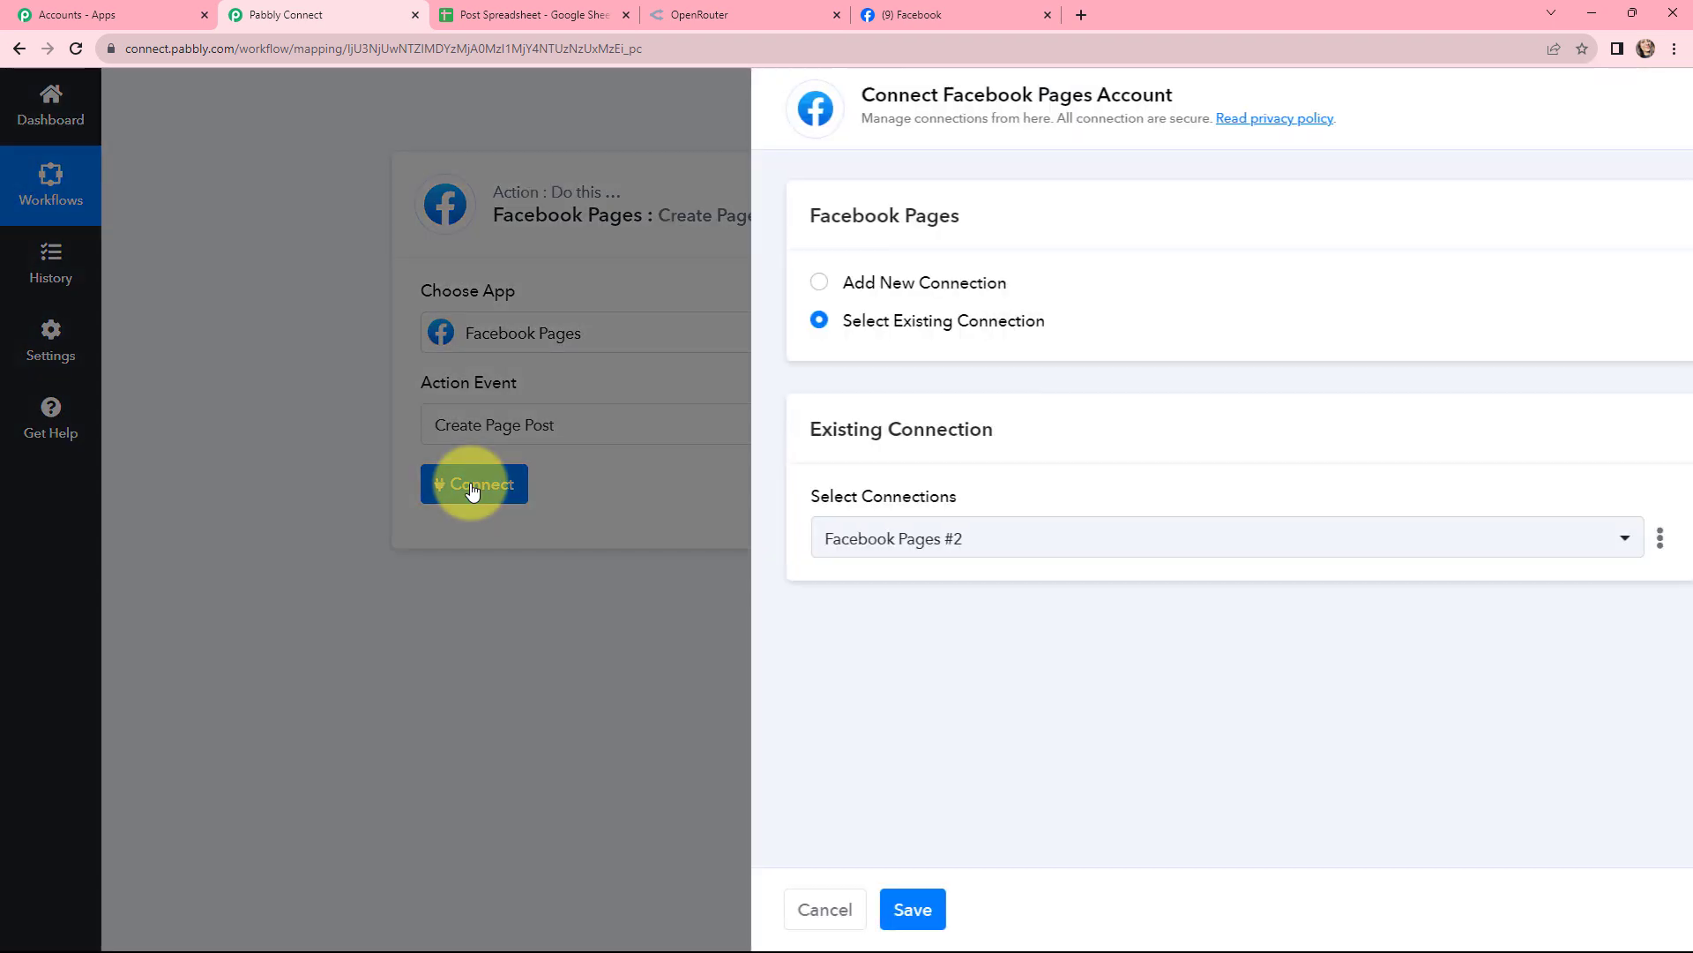
left_click(782, 283)
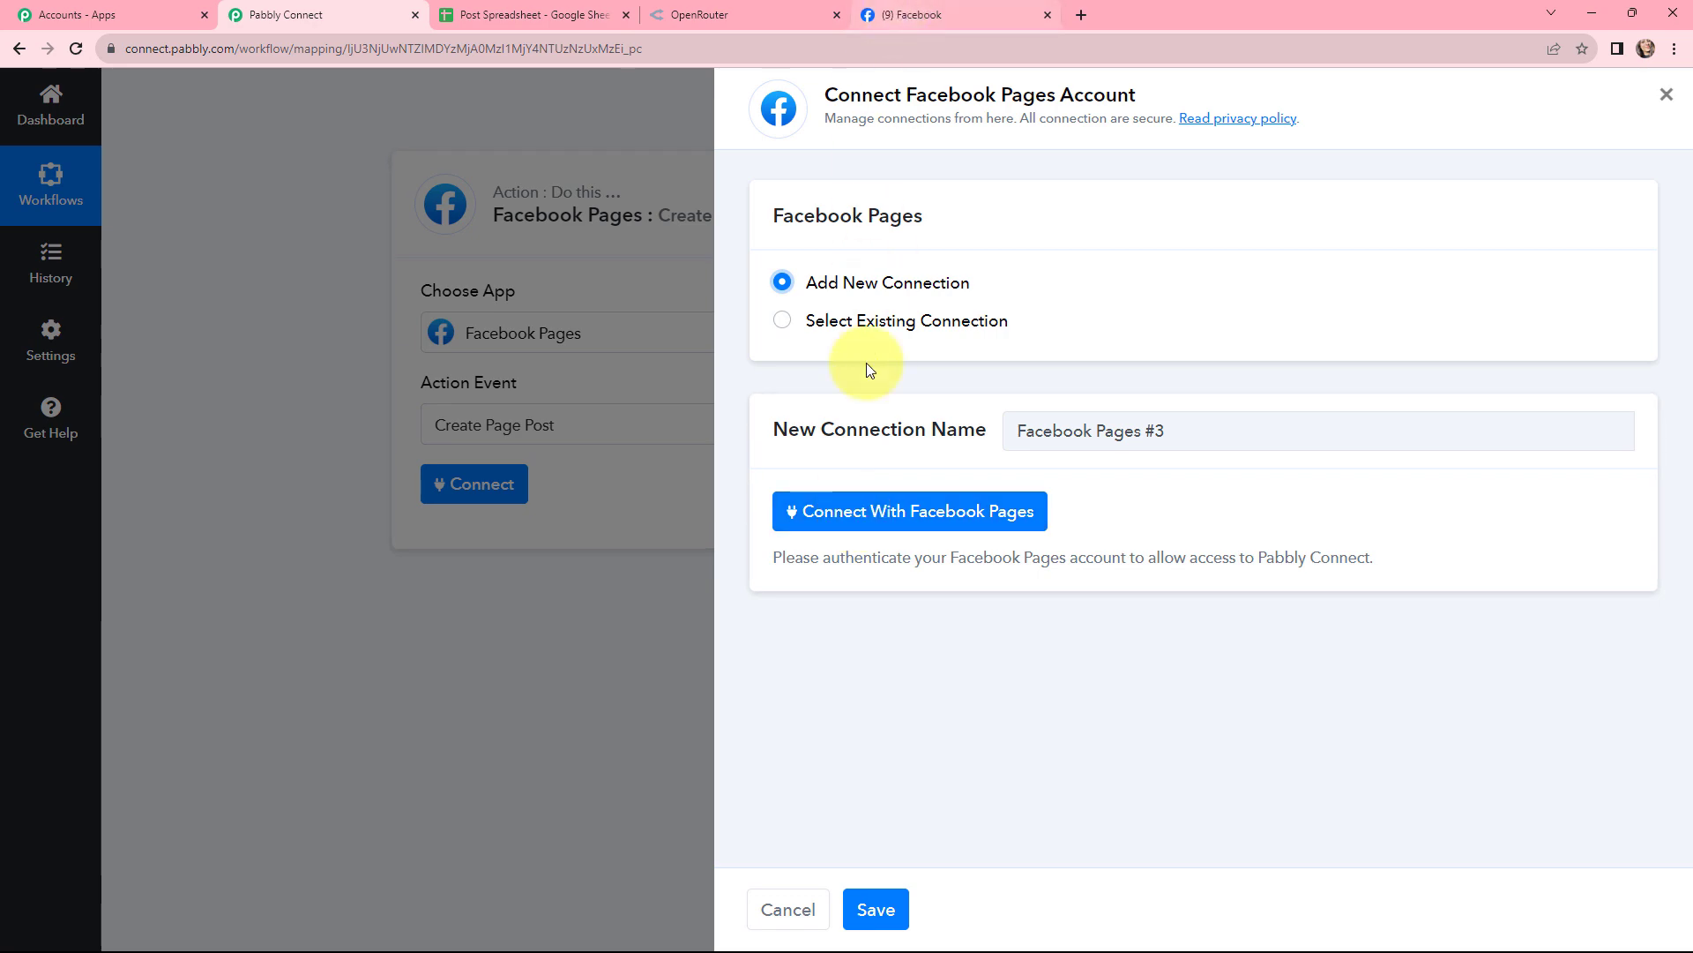
left_click(870, 512)
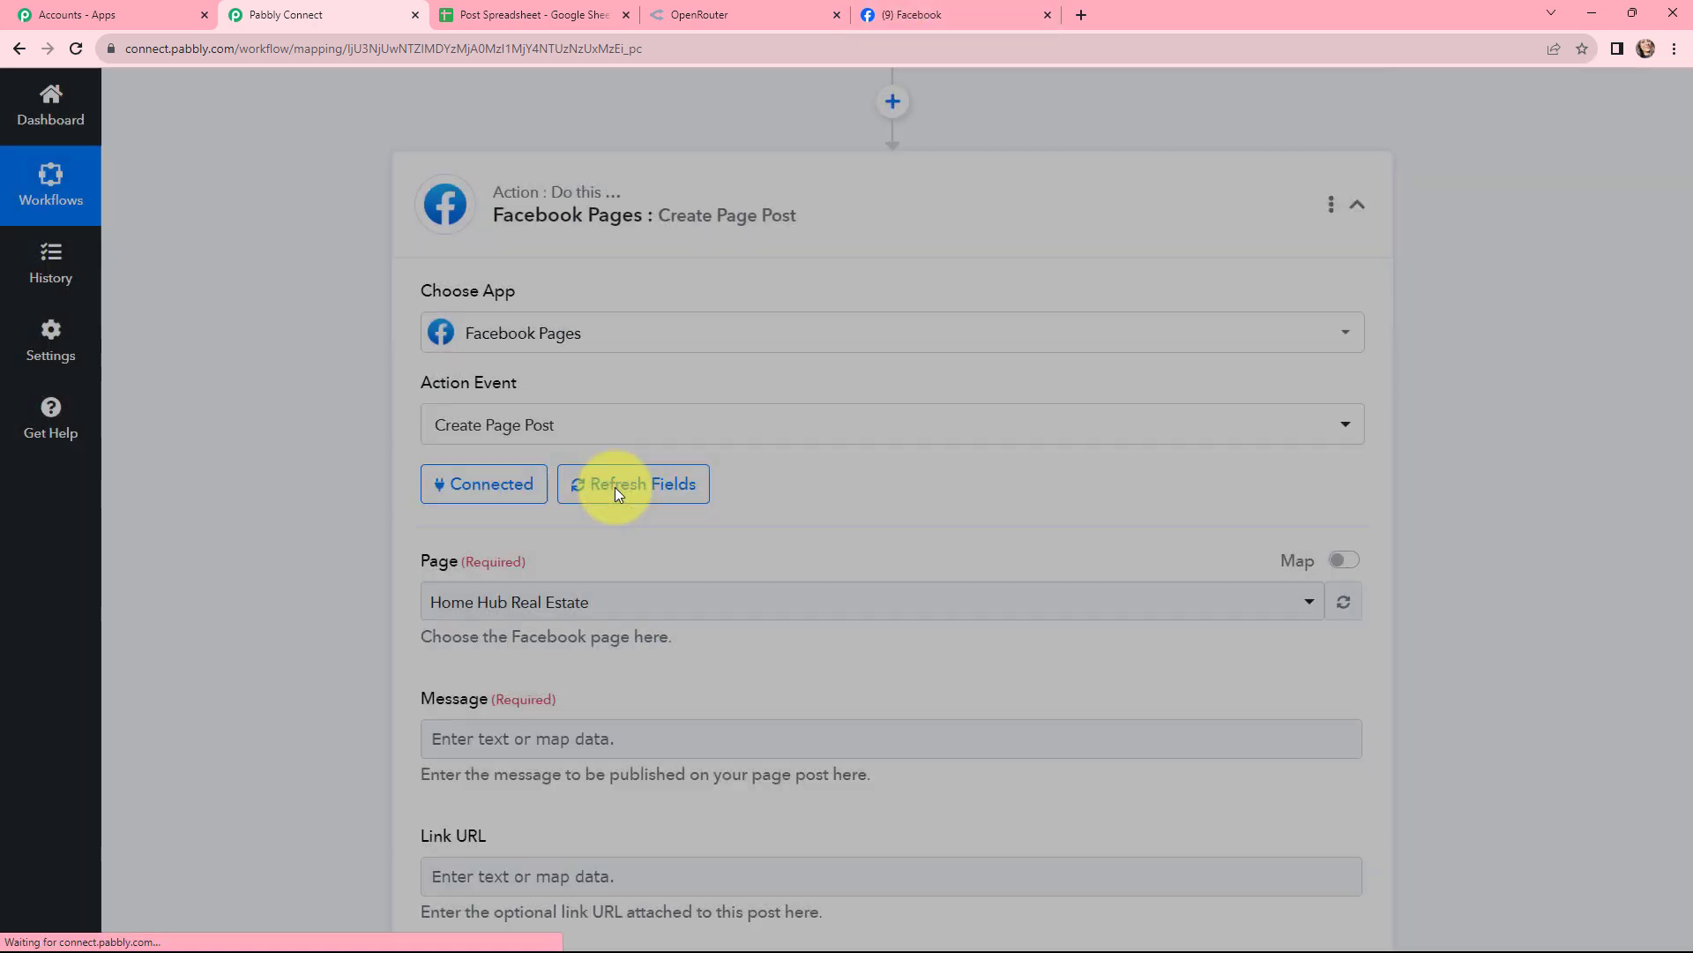
- Check the target page on Facebook and choose HomeDecor as the Page in the Pabbly Connect action
scroll(781, 397, "down", 3)
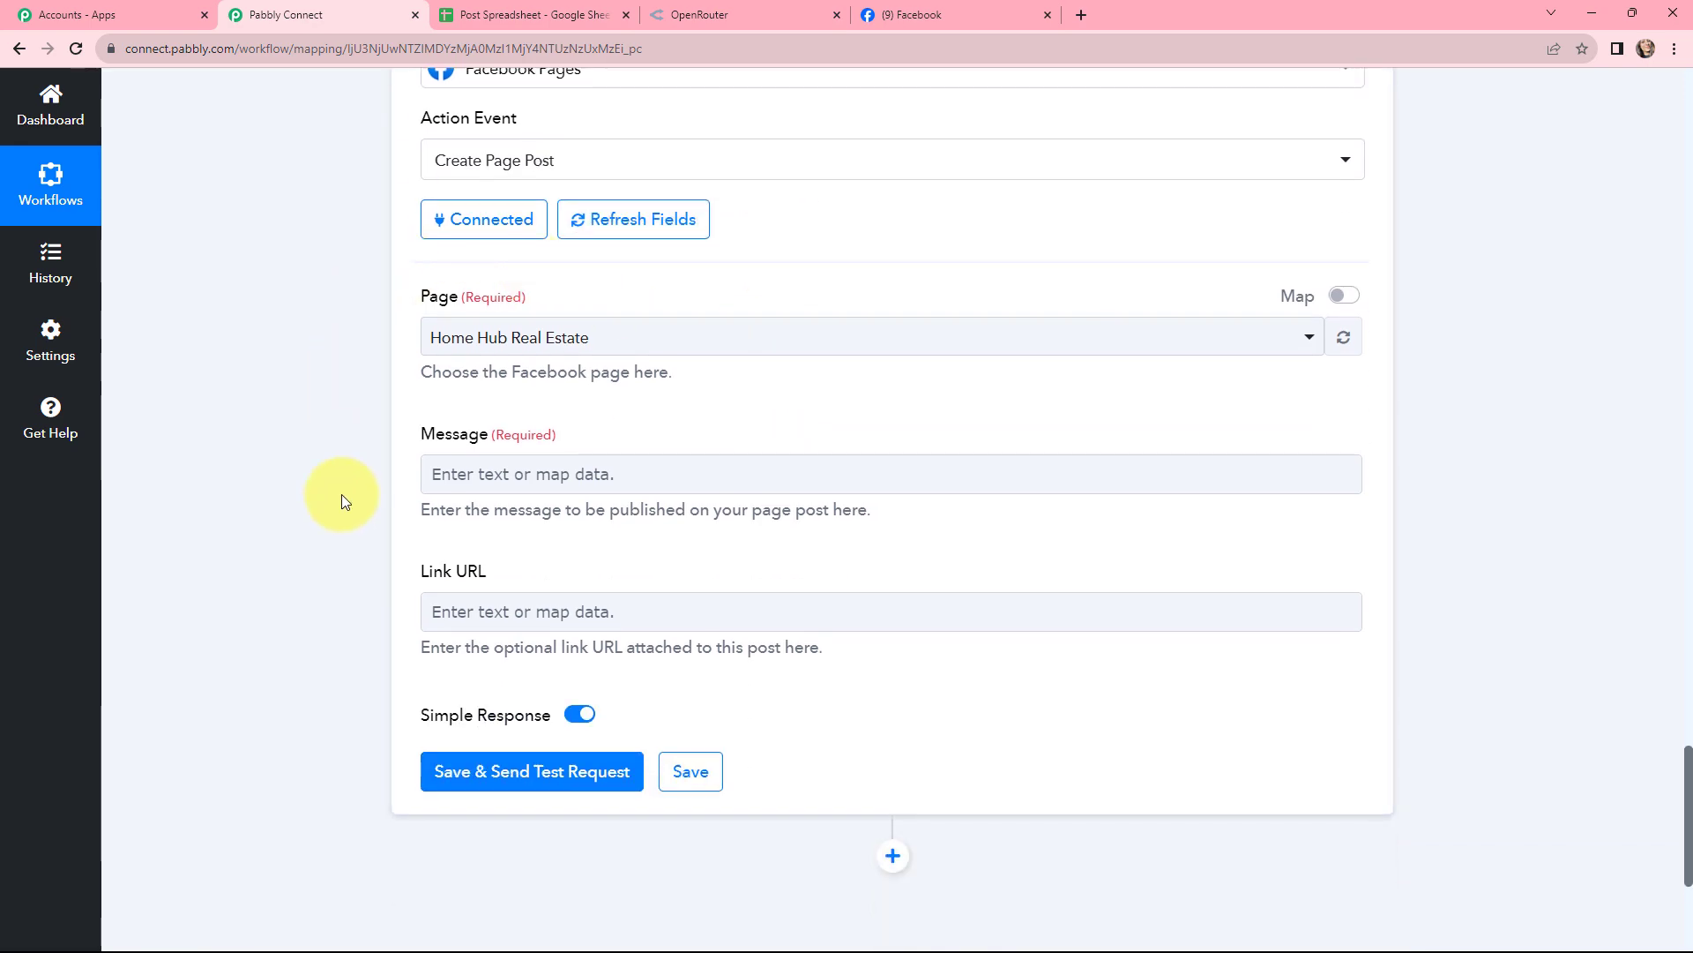
left_click(935, 14)
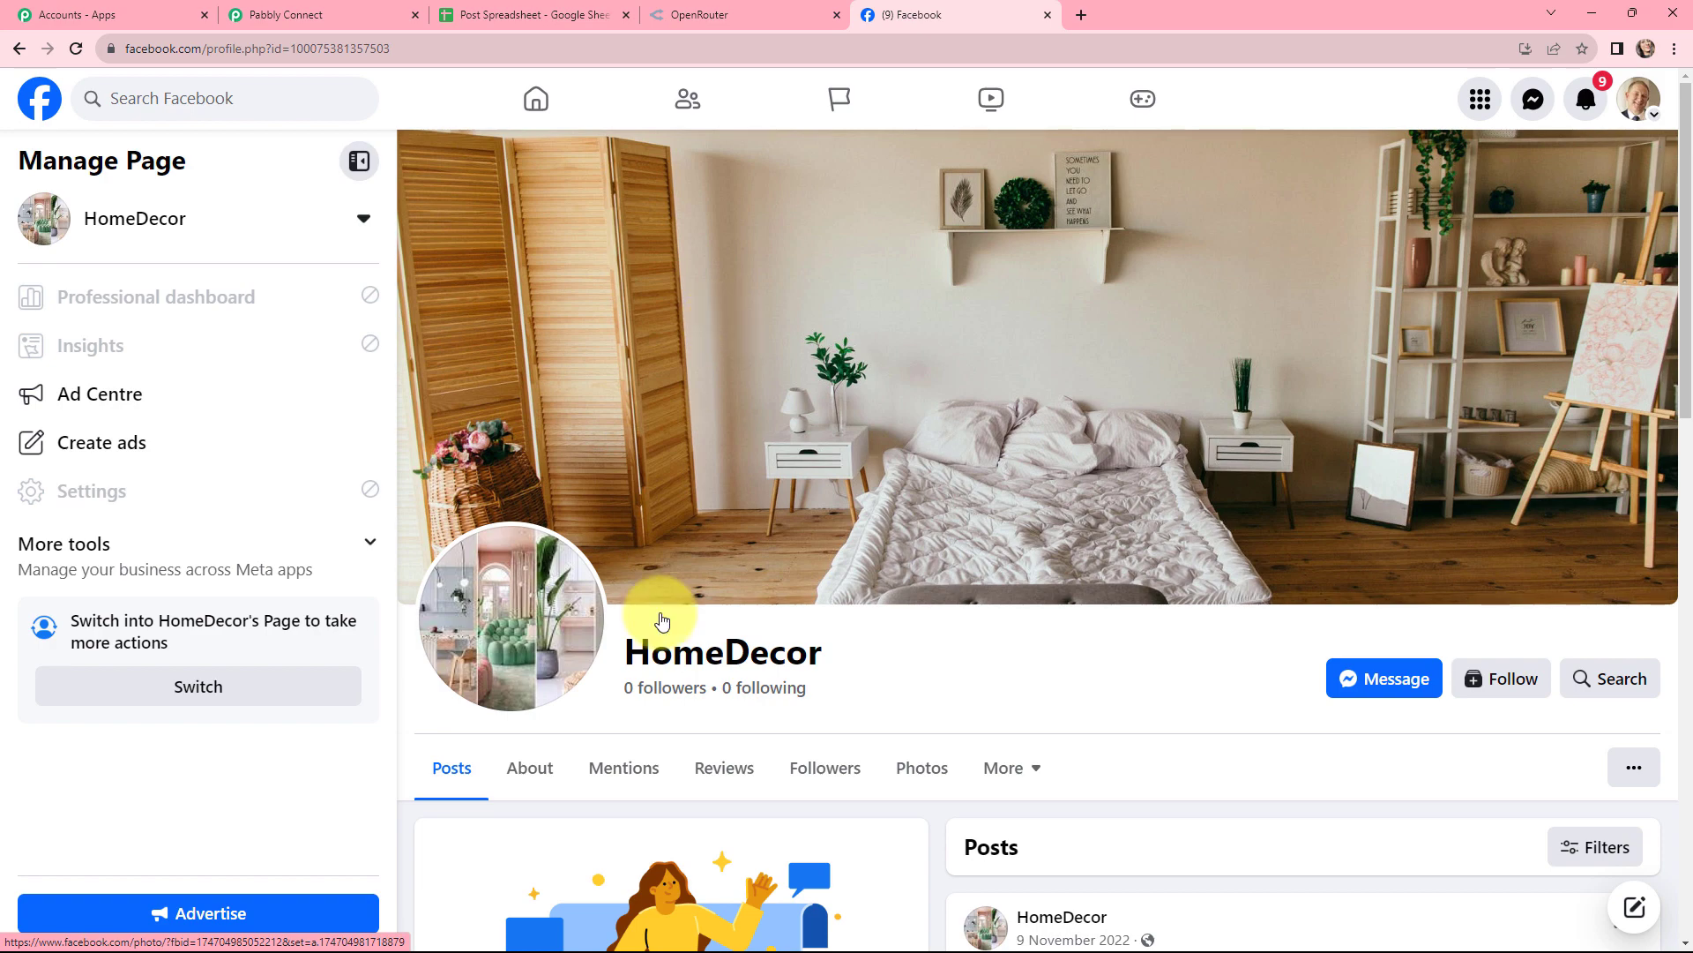
left_click(340, 14)
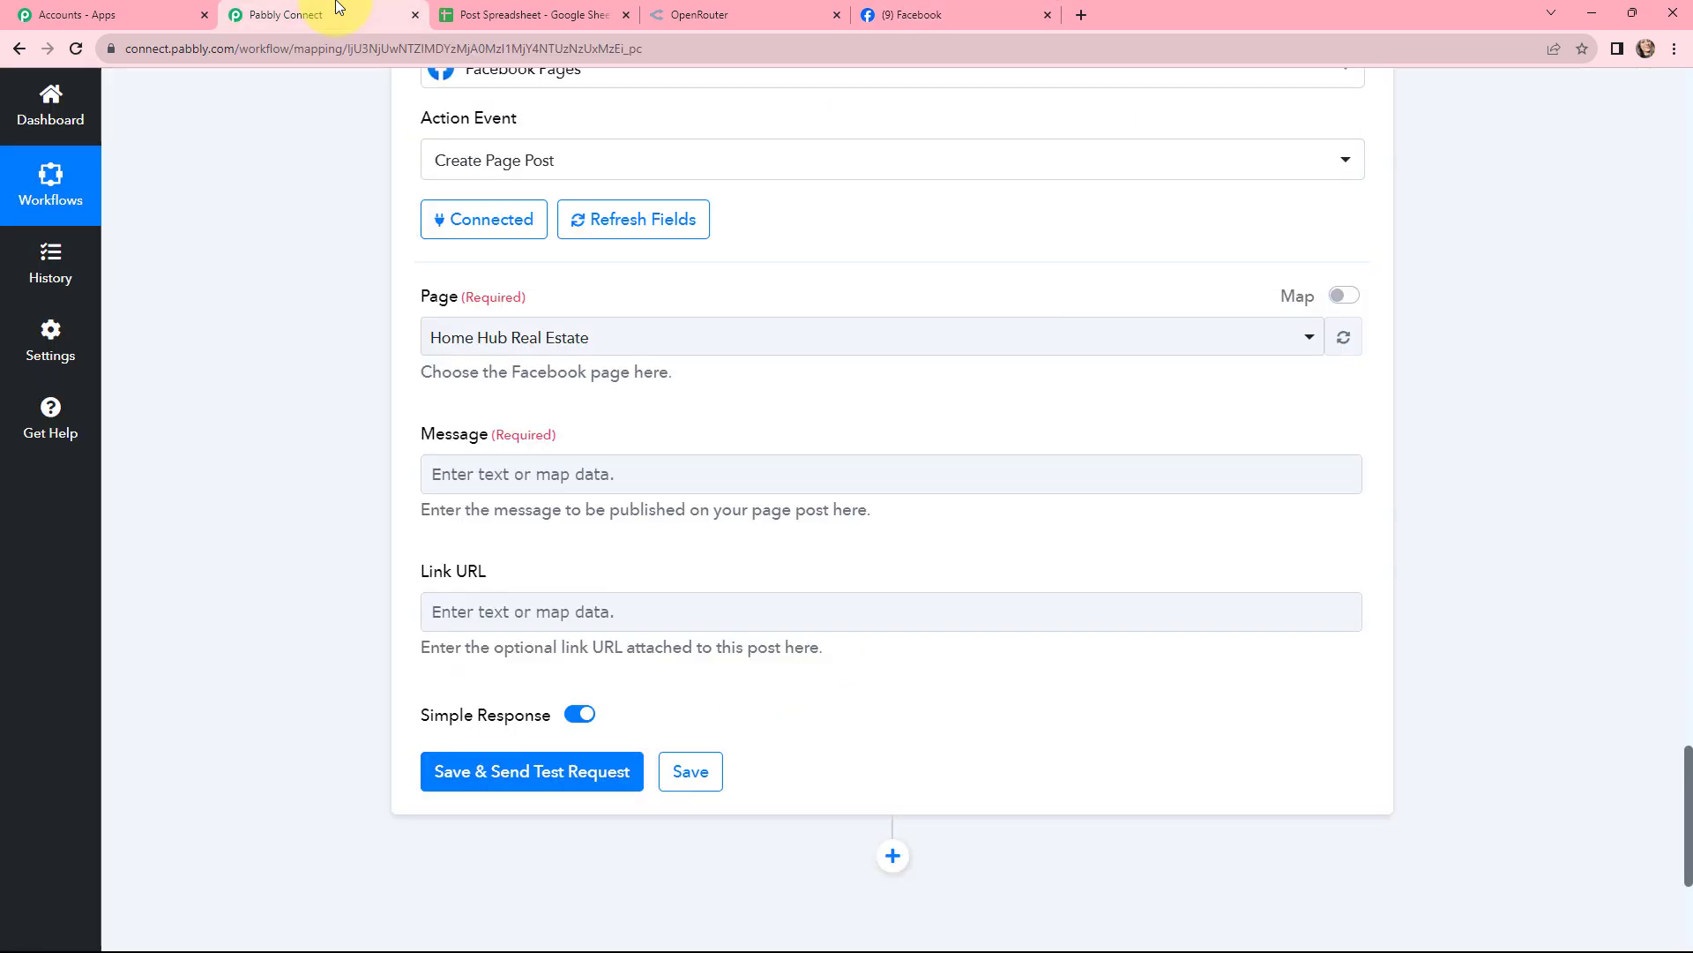
left_click(617, 337)
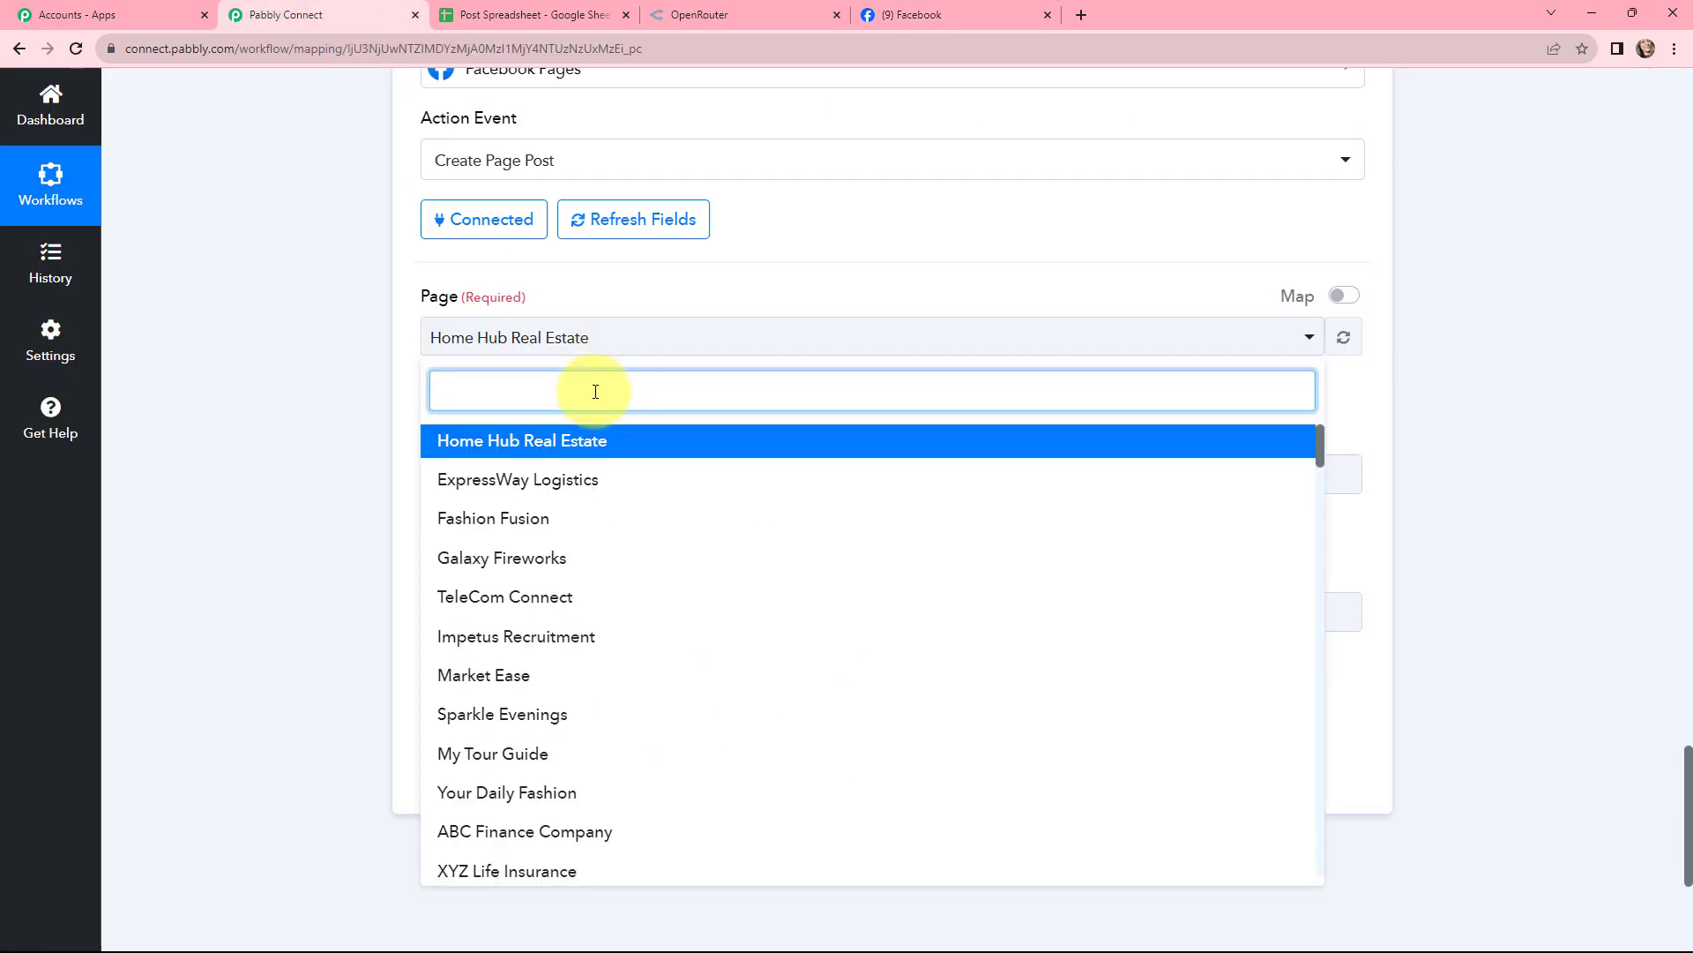
type("homed")
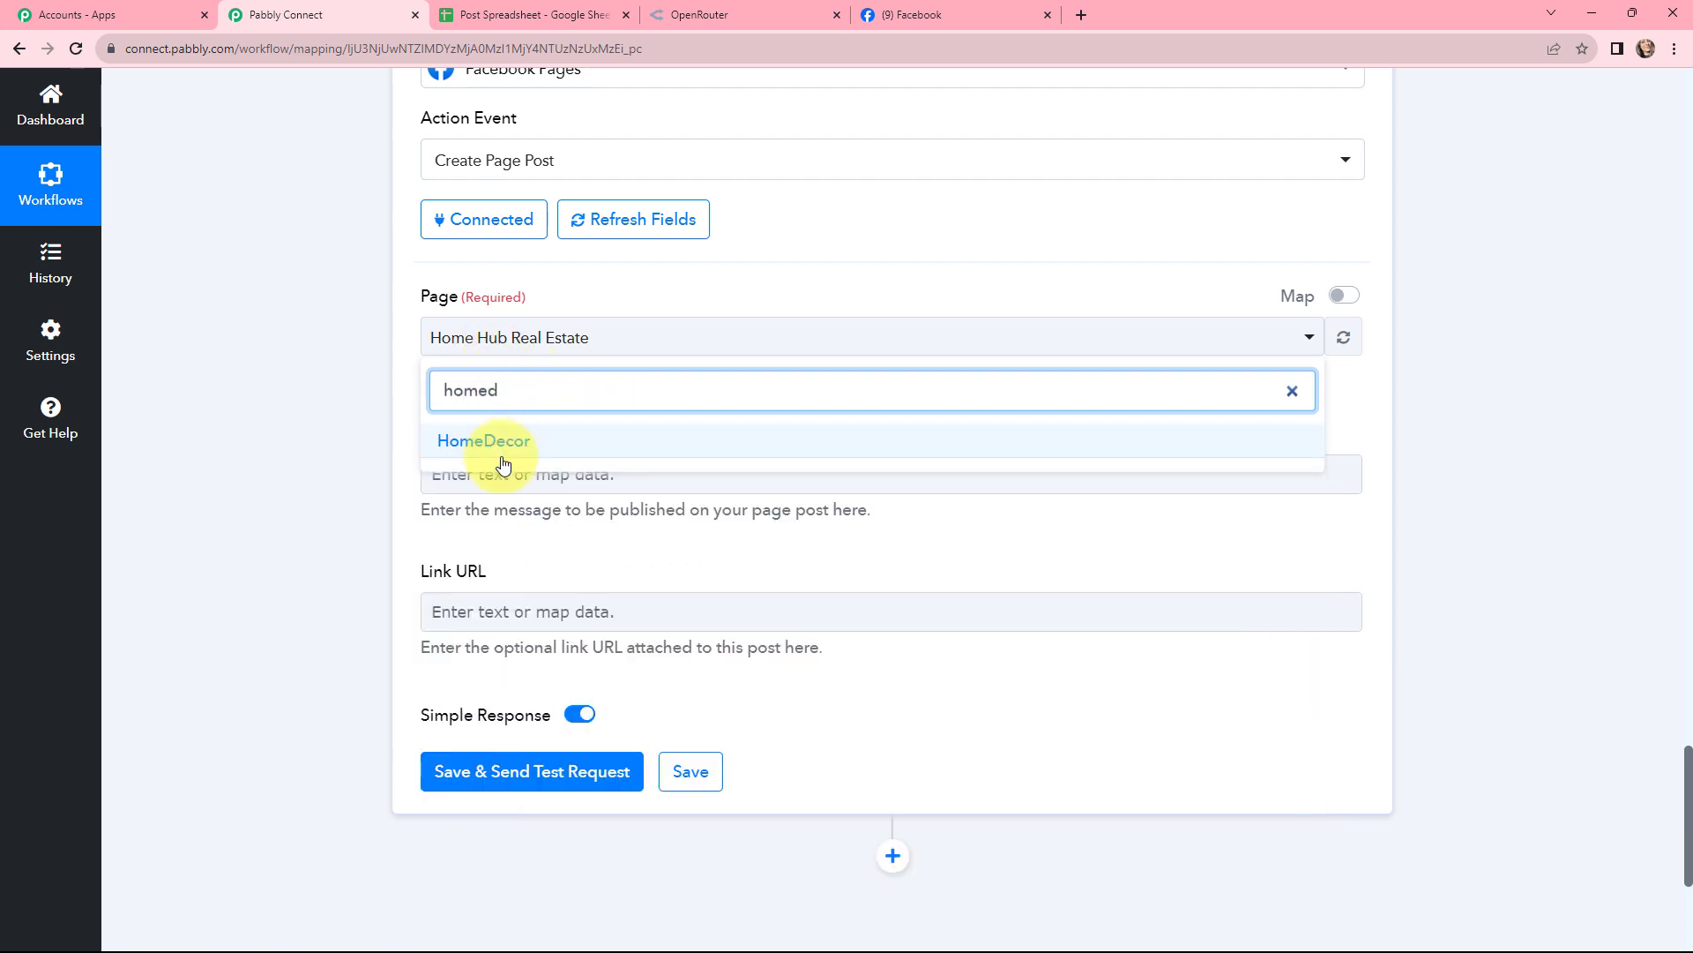
left_click(504, 458)
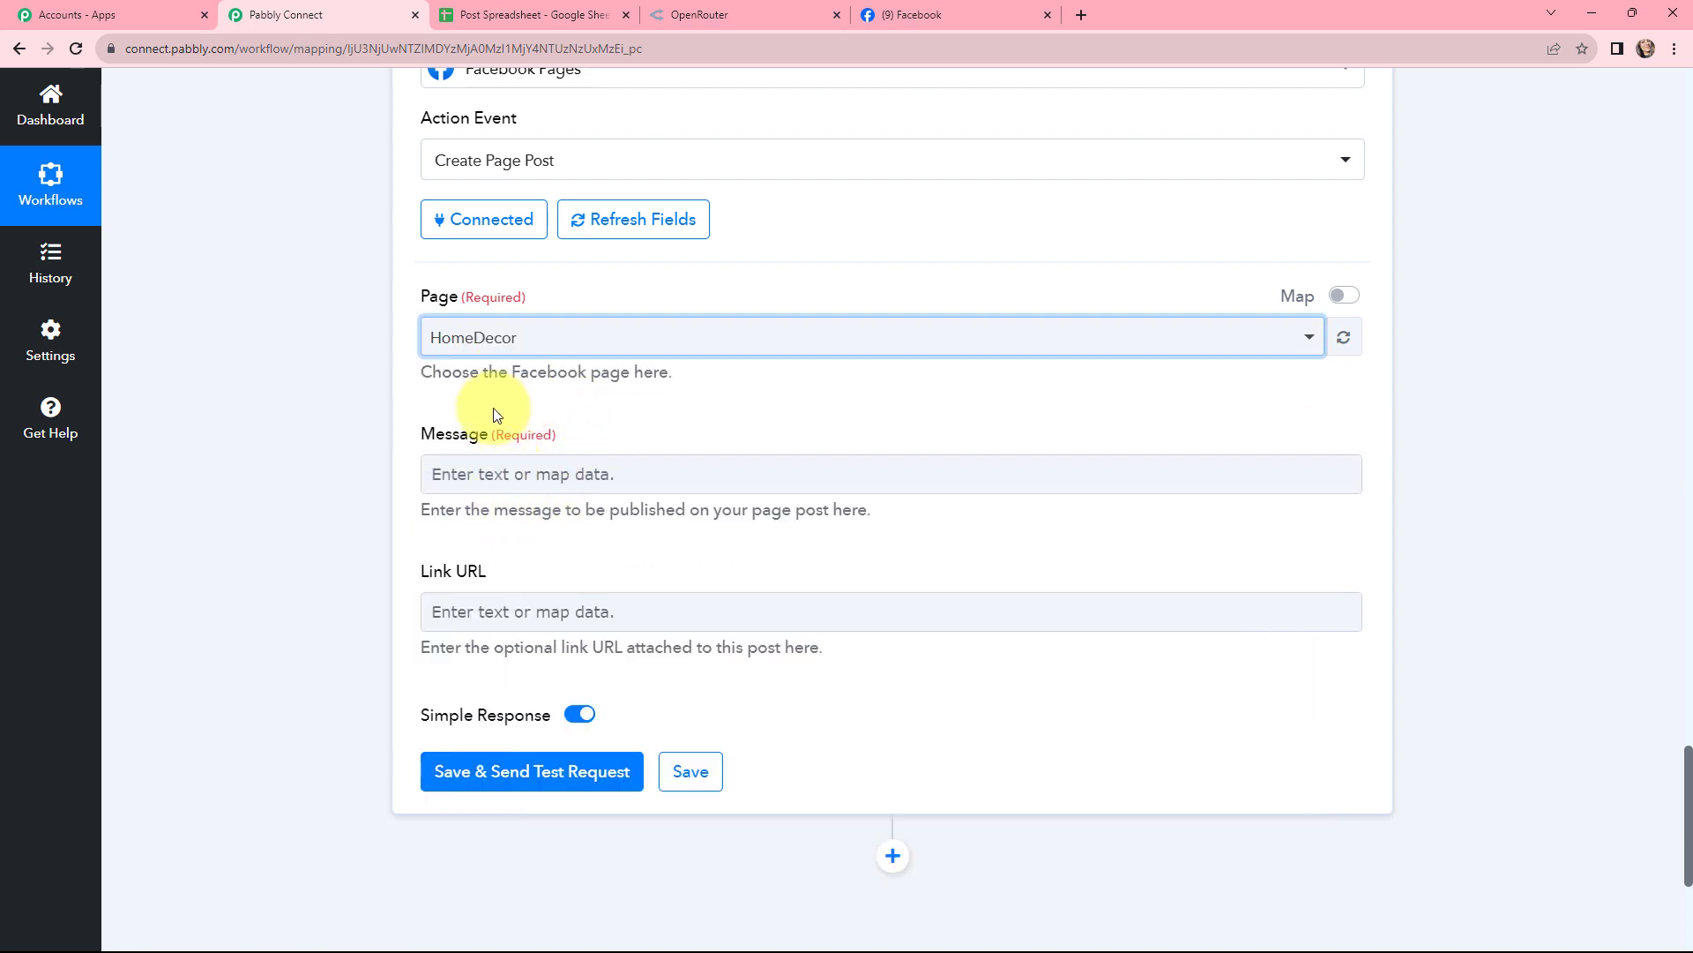
- Map the Post/Caption value from the Google Sheets trigger into the Facebook post's Message field
left_click(484, 473)
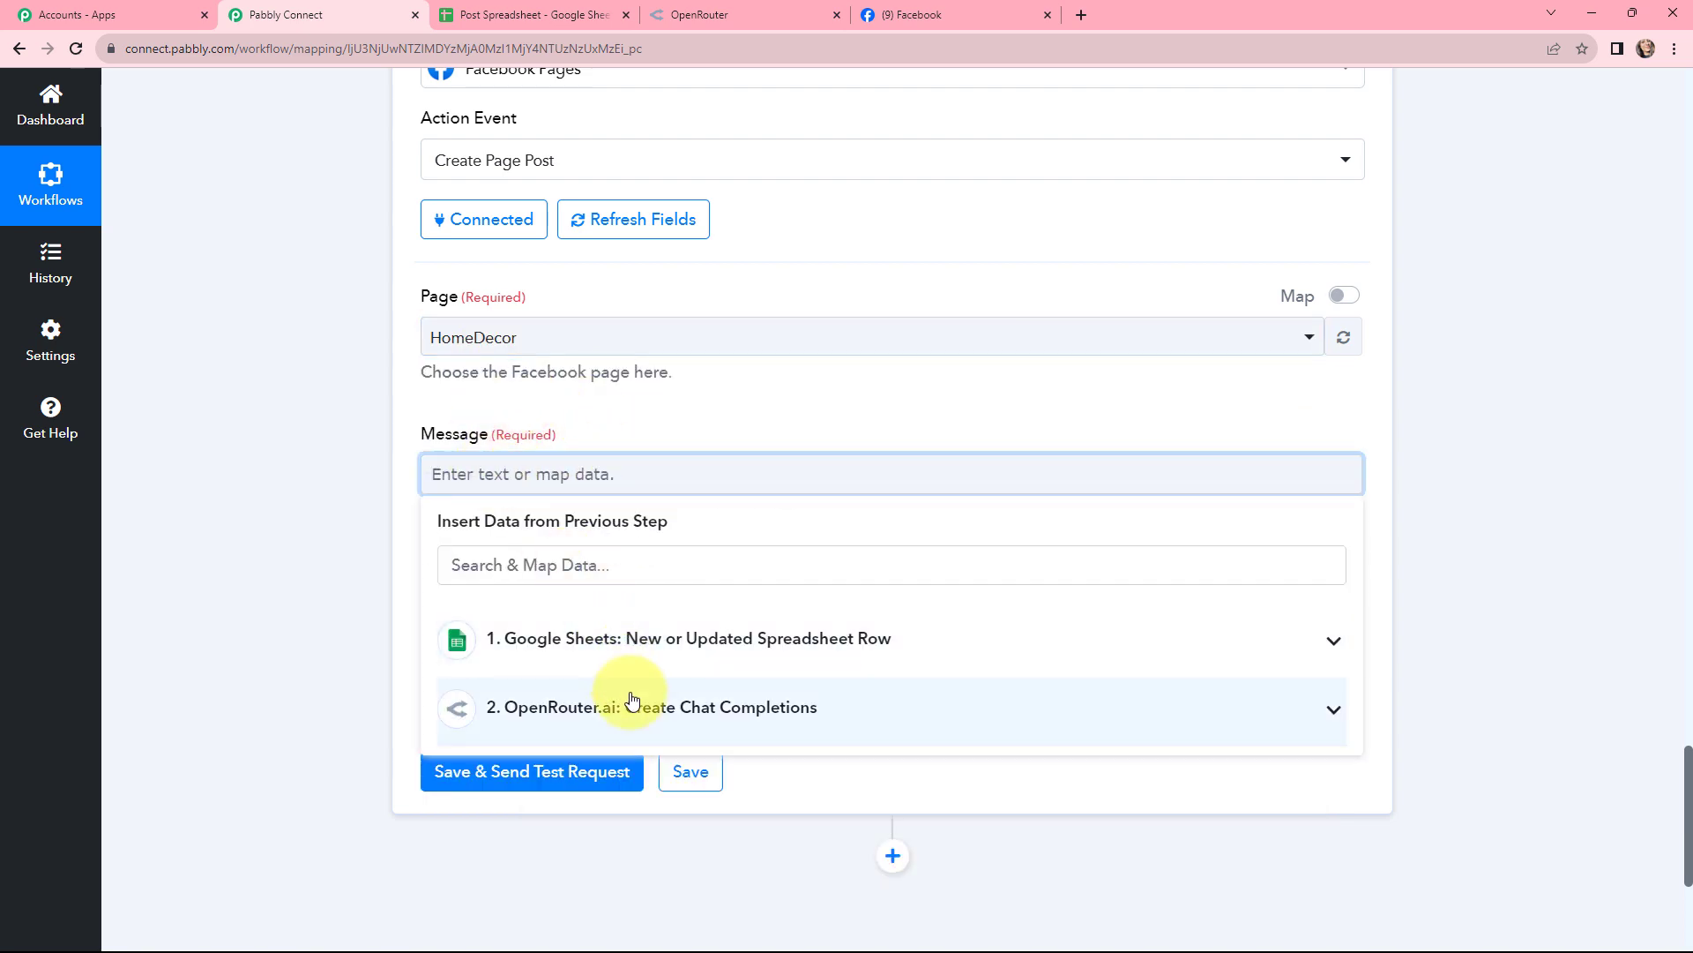
left_click(627, 651)
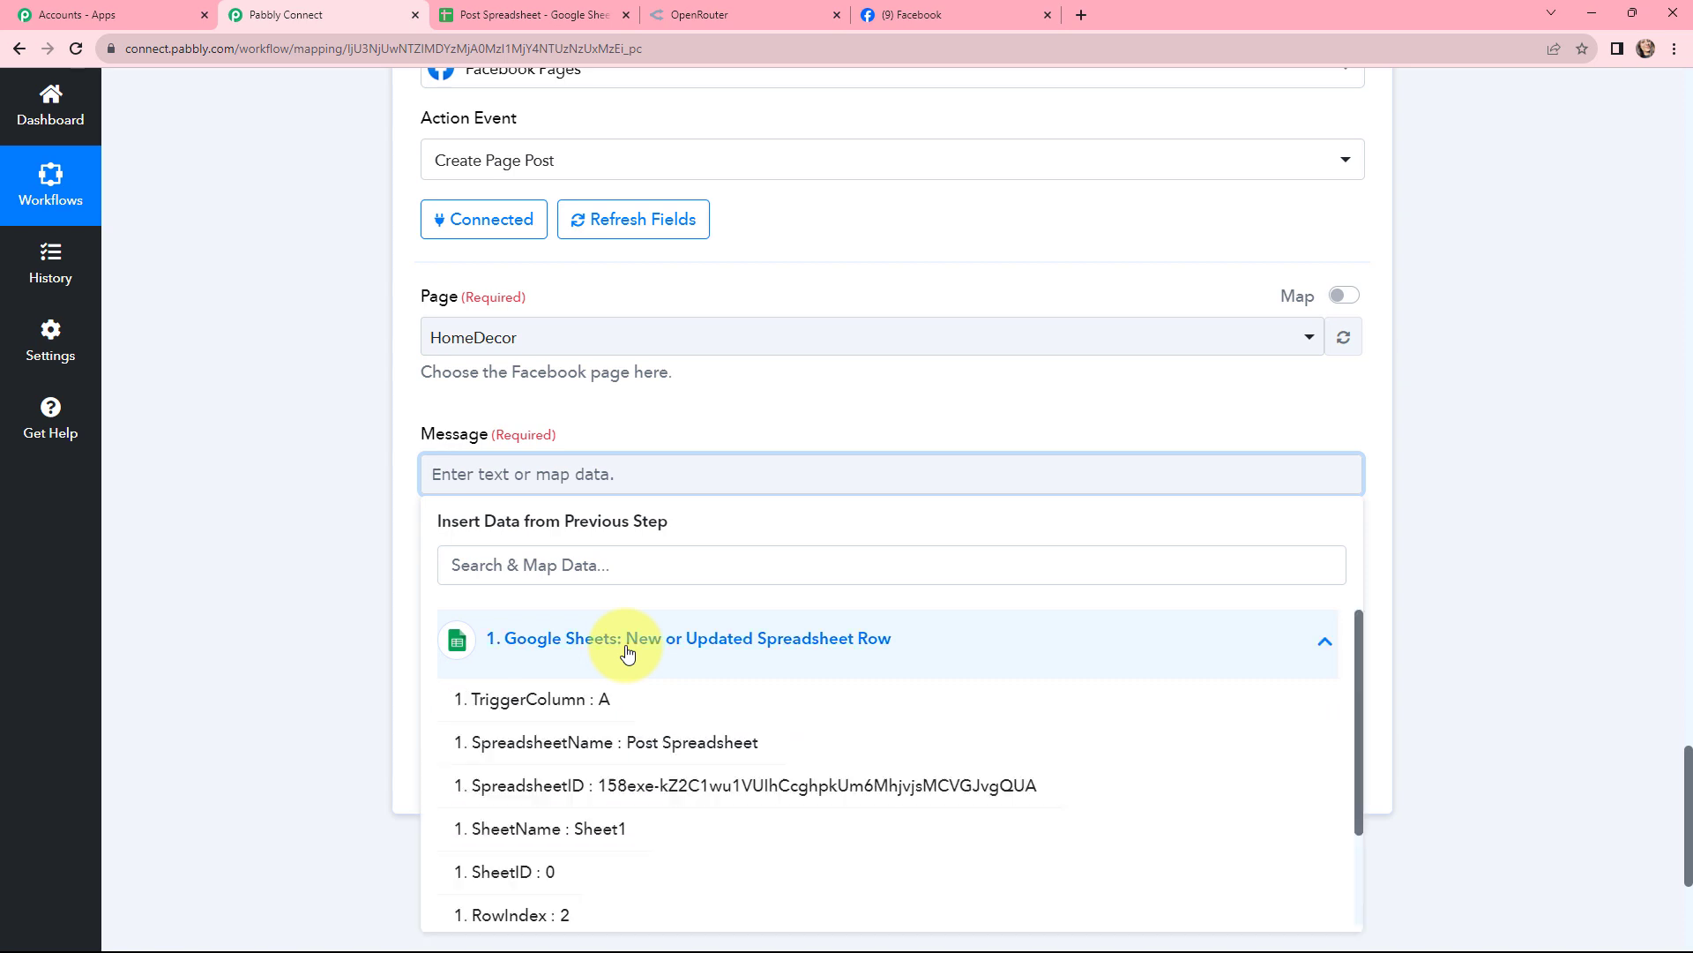
scroll(636, 829, "down", 2)
left_click(645, 838)
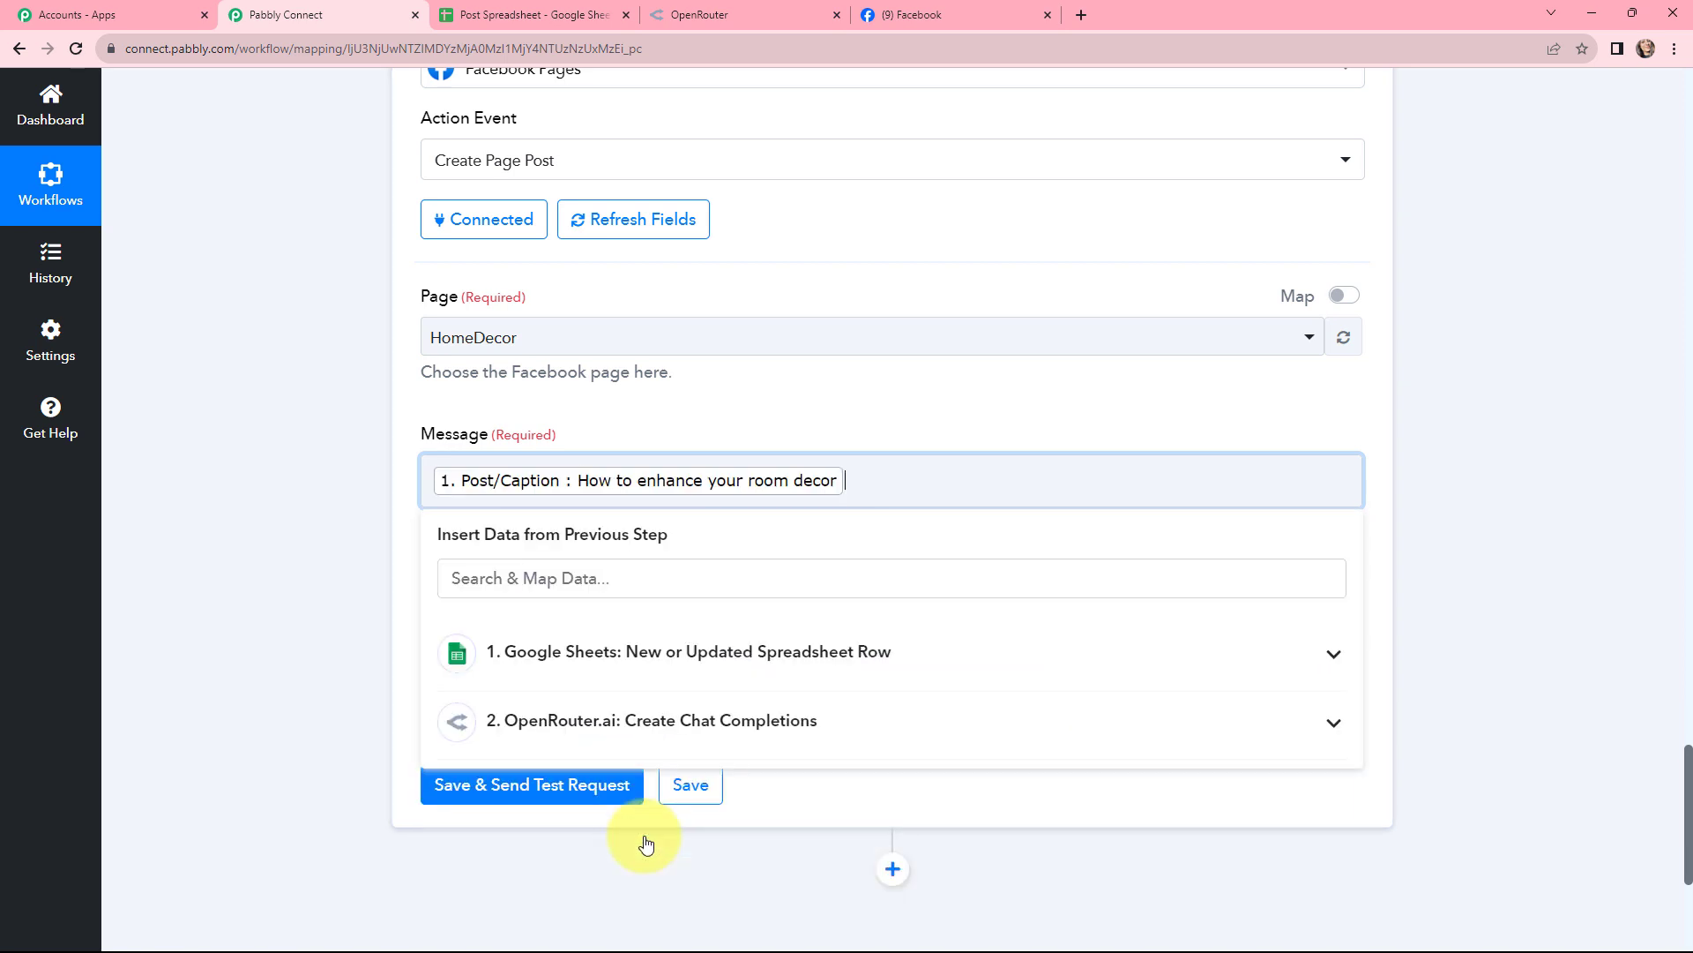
- Map Choices 0 Message Content from the OpenRouter.ai step on a separate line below the caption in Message
key("Return")
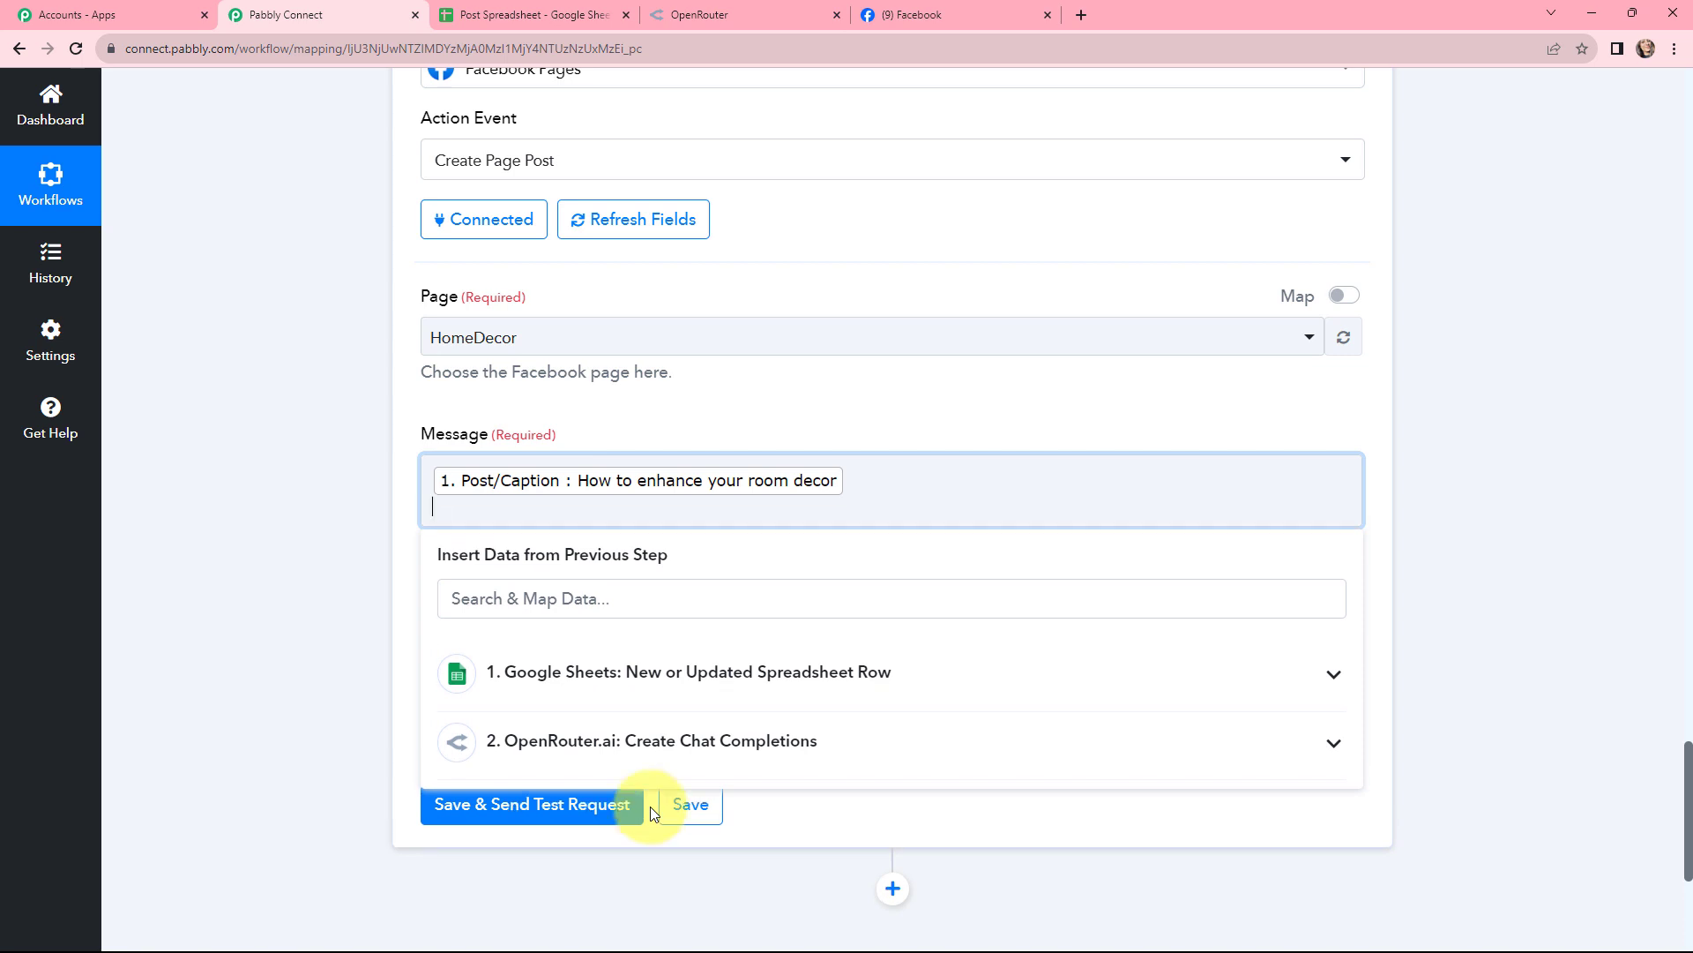
left_click(764, 760)
scroll(874, 609, "down", 2)
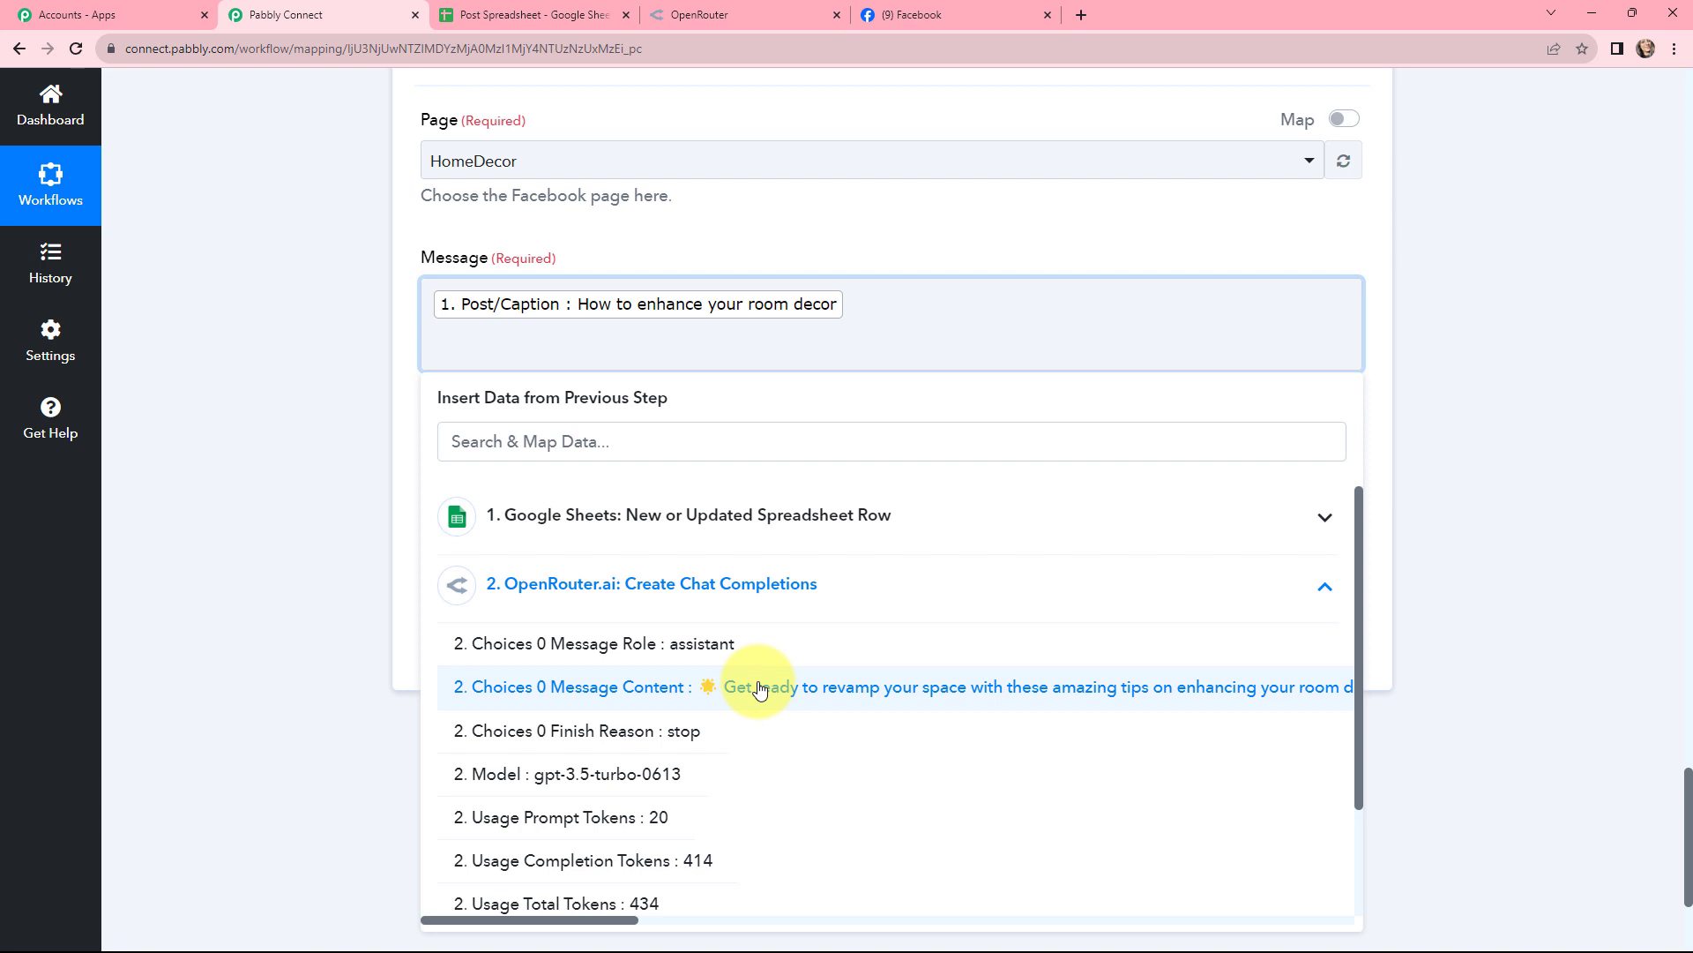
left_click(761, 689)
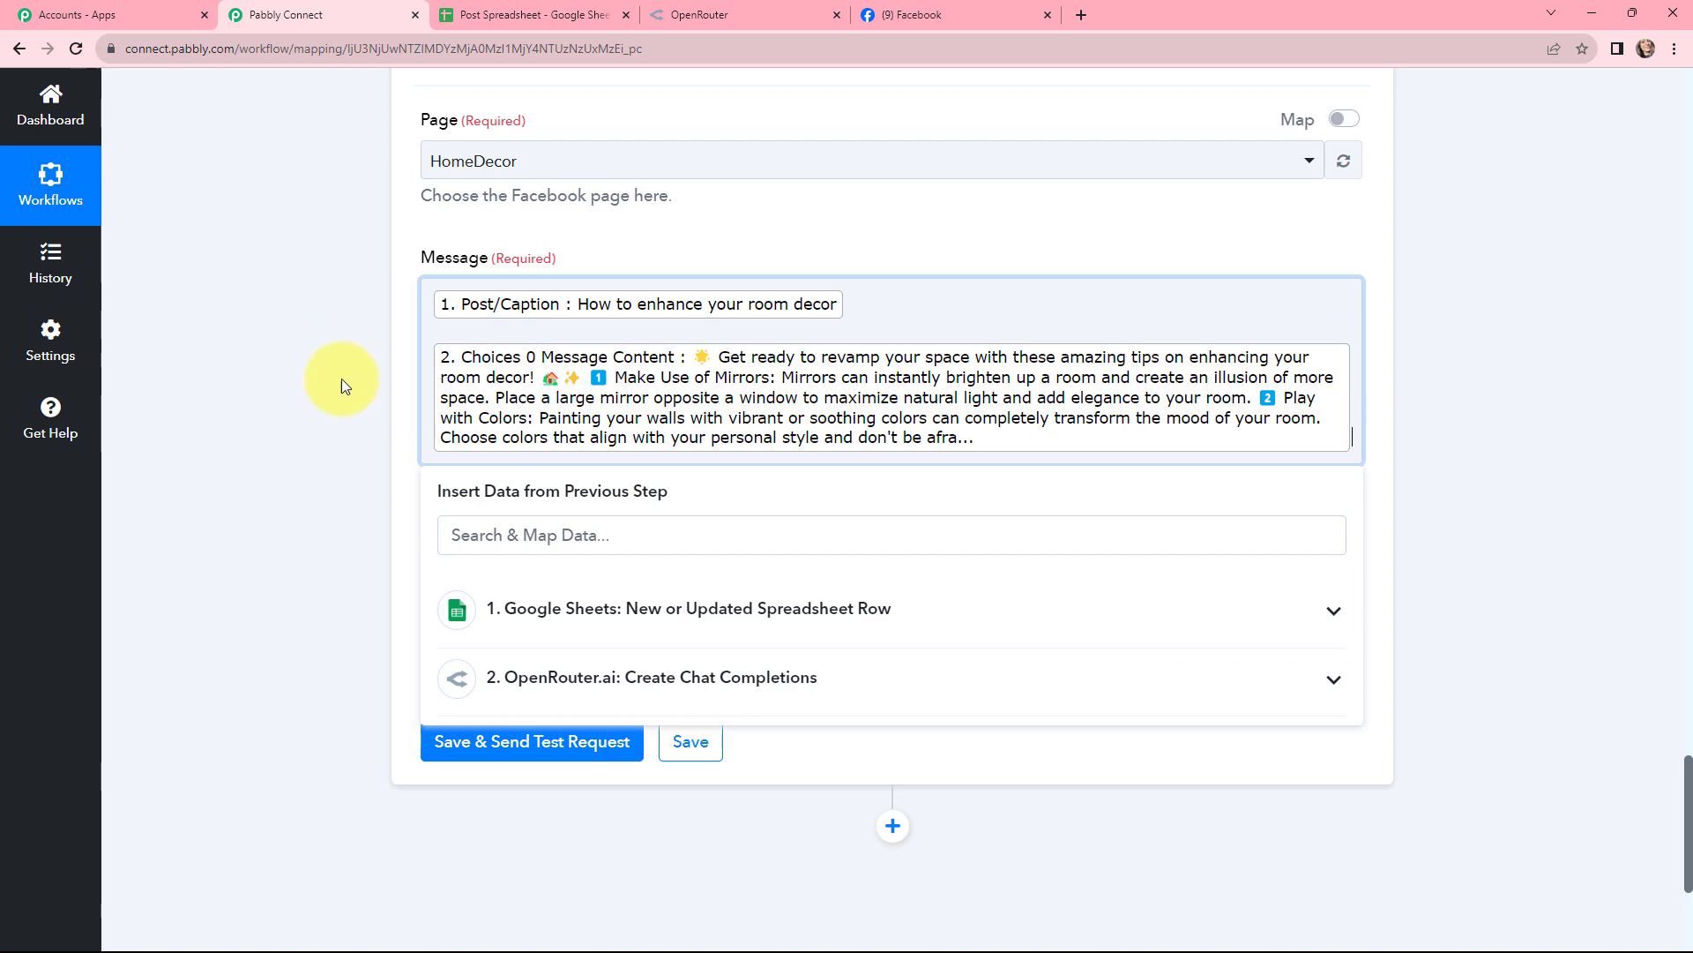
left_click(339, 589)
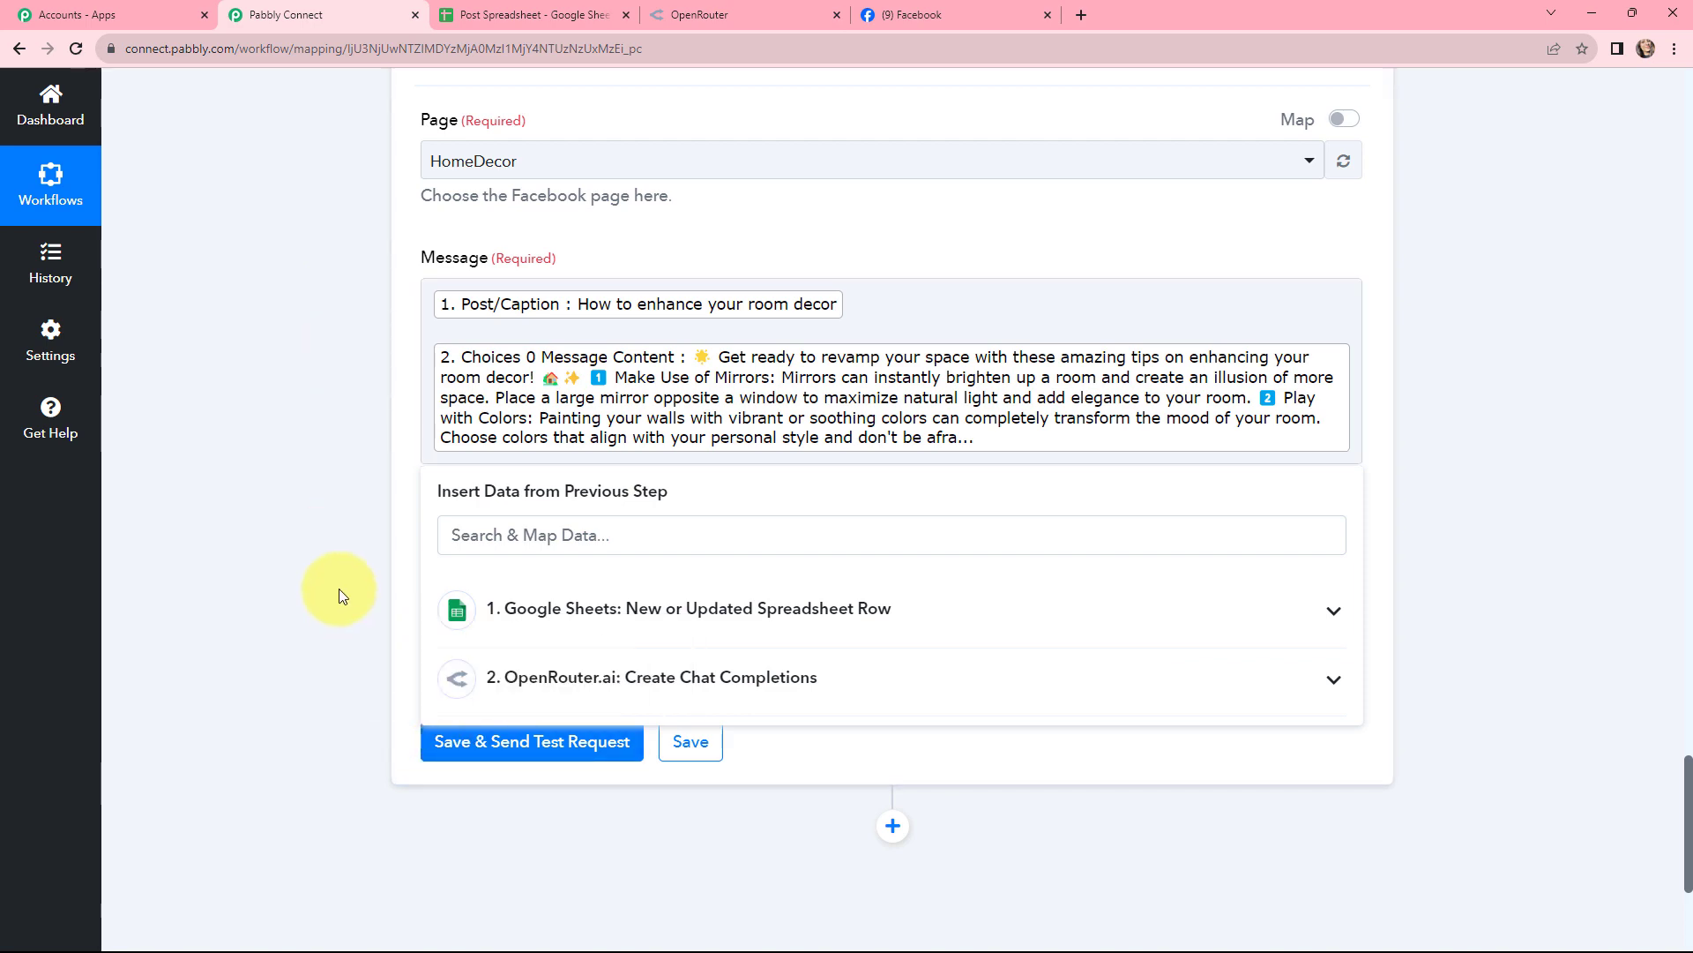
- Save the Facebook Pages action with a test request, check the published post on Facebook's HomeDecor page, and return to Pabbly Connect
left_click(510, 743)
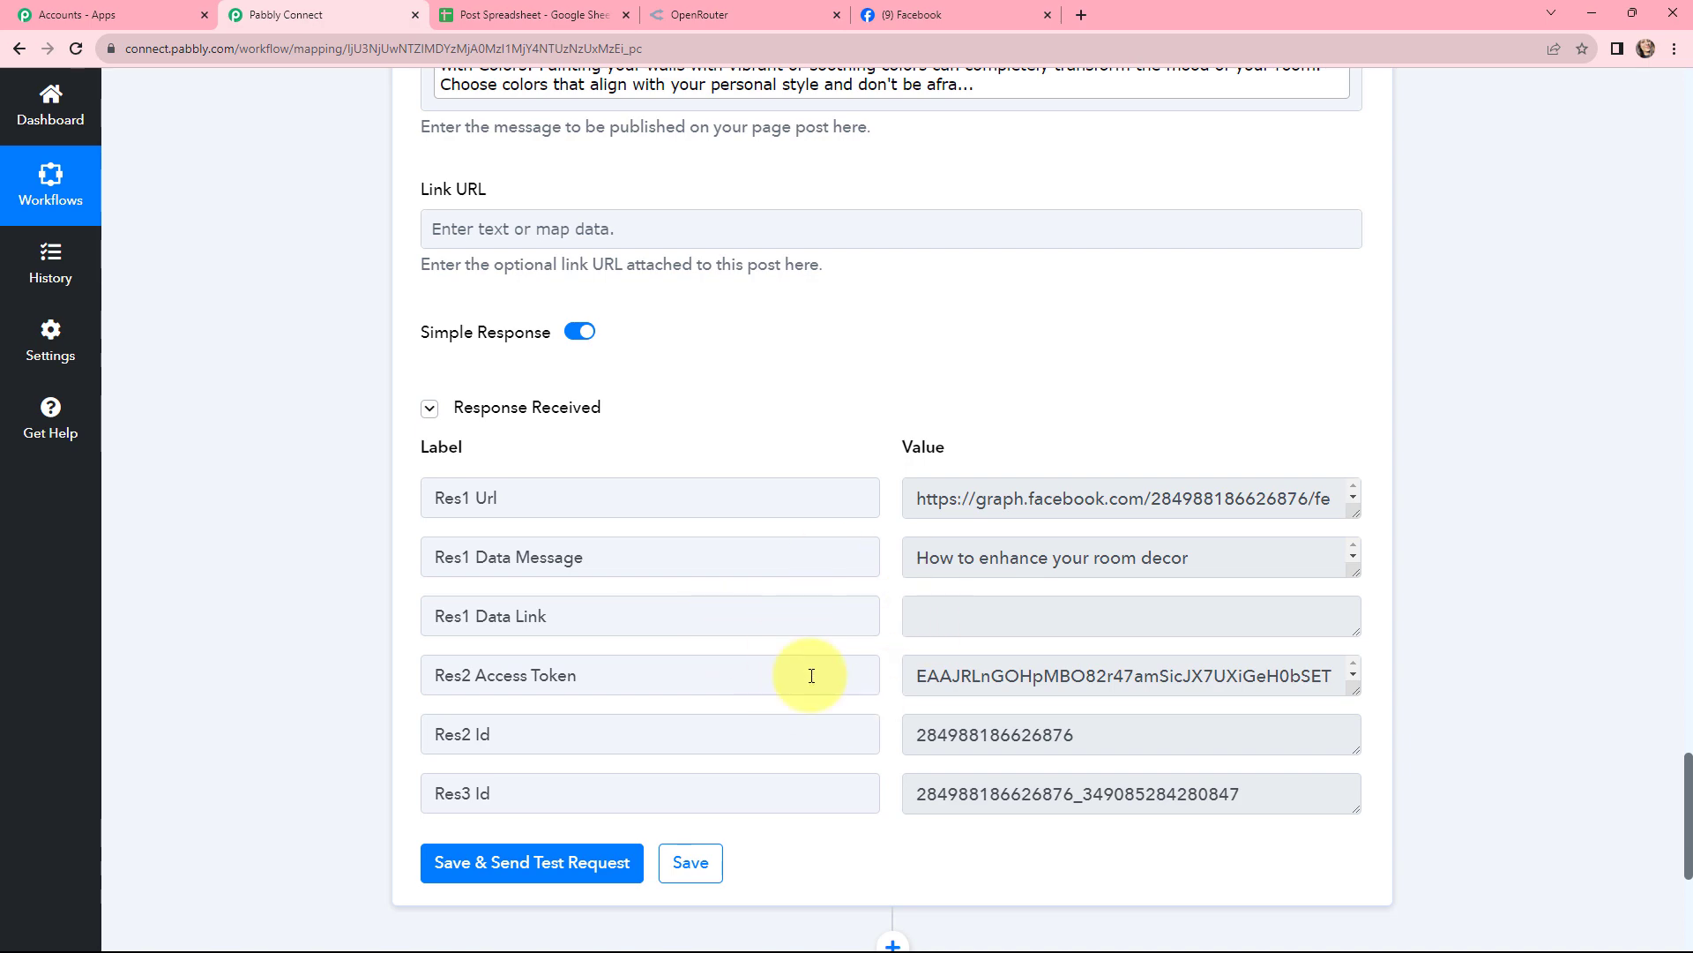
left_click(911, 15)
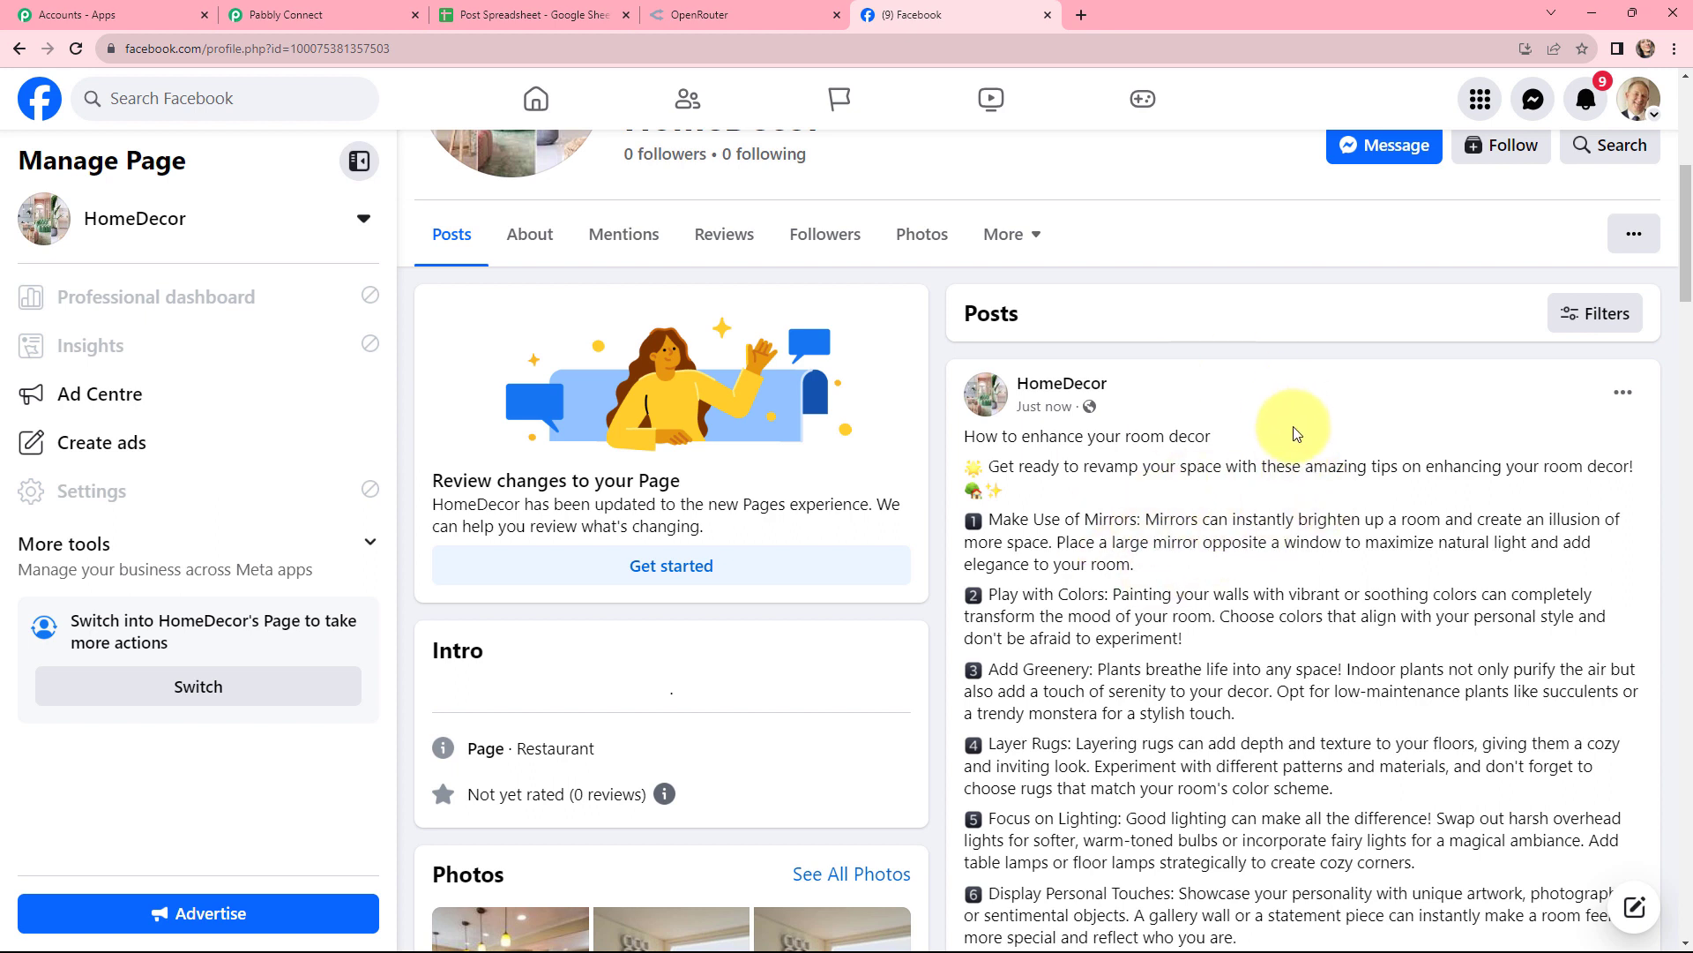
scroll(1294, 433, "down", 2)
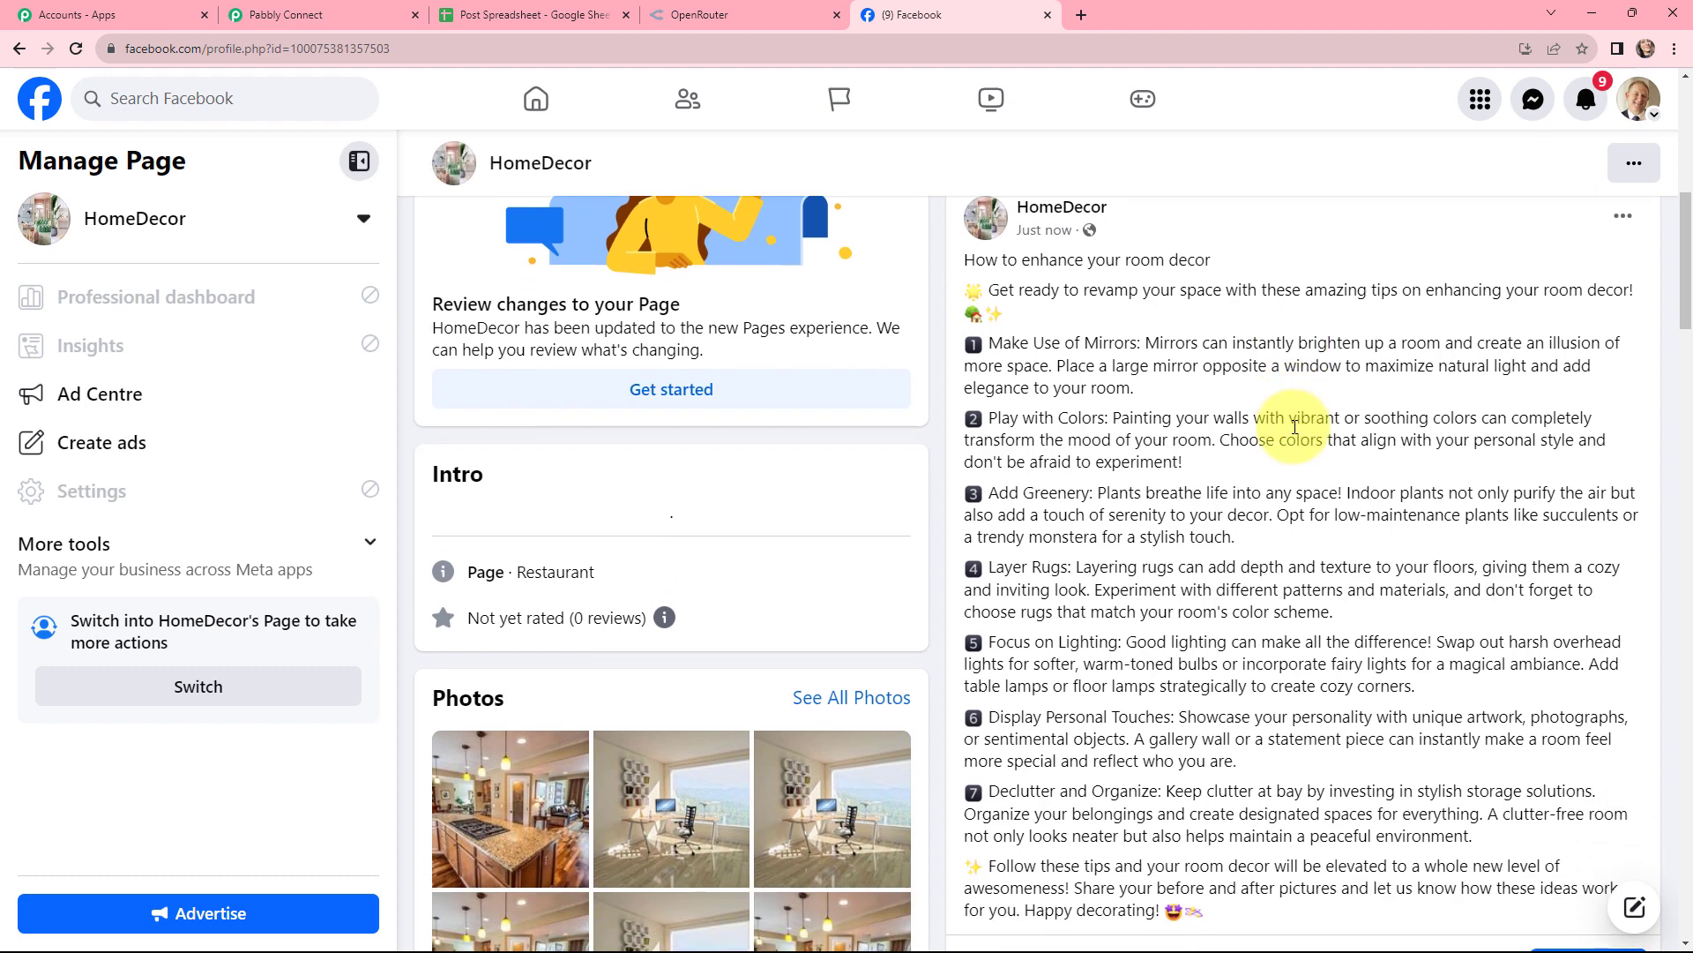
left_click_drag(988, 291, 1285, 908)
left_click(297, 15)
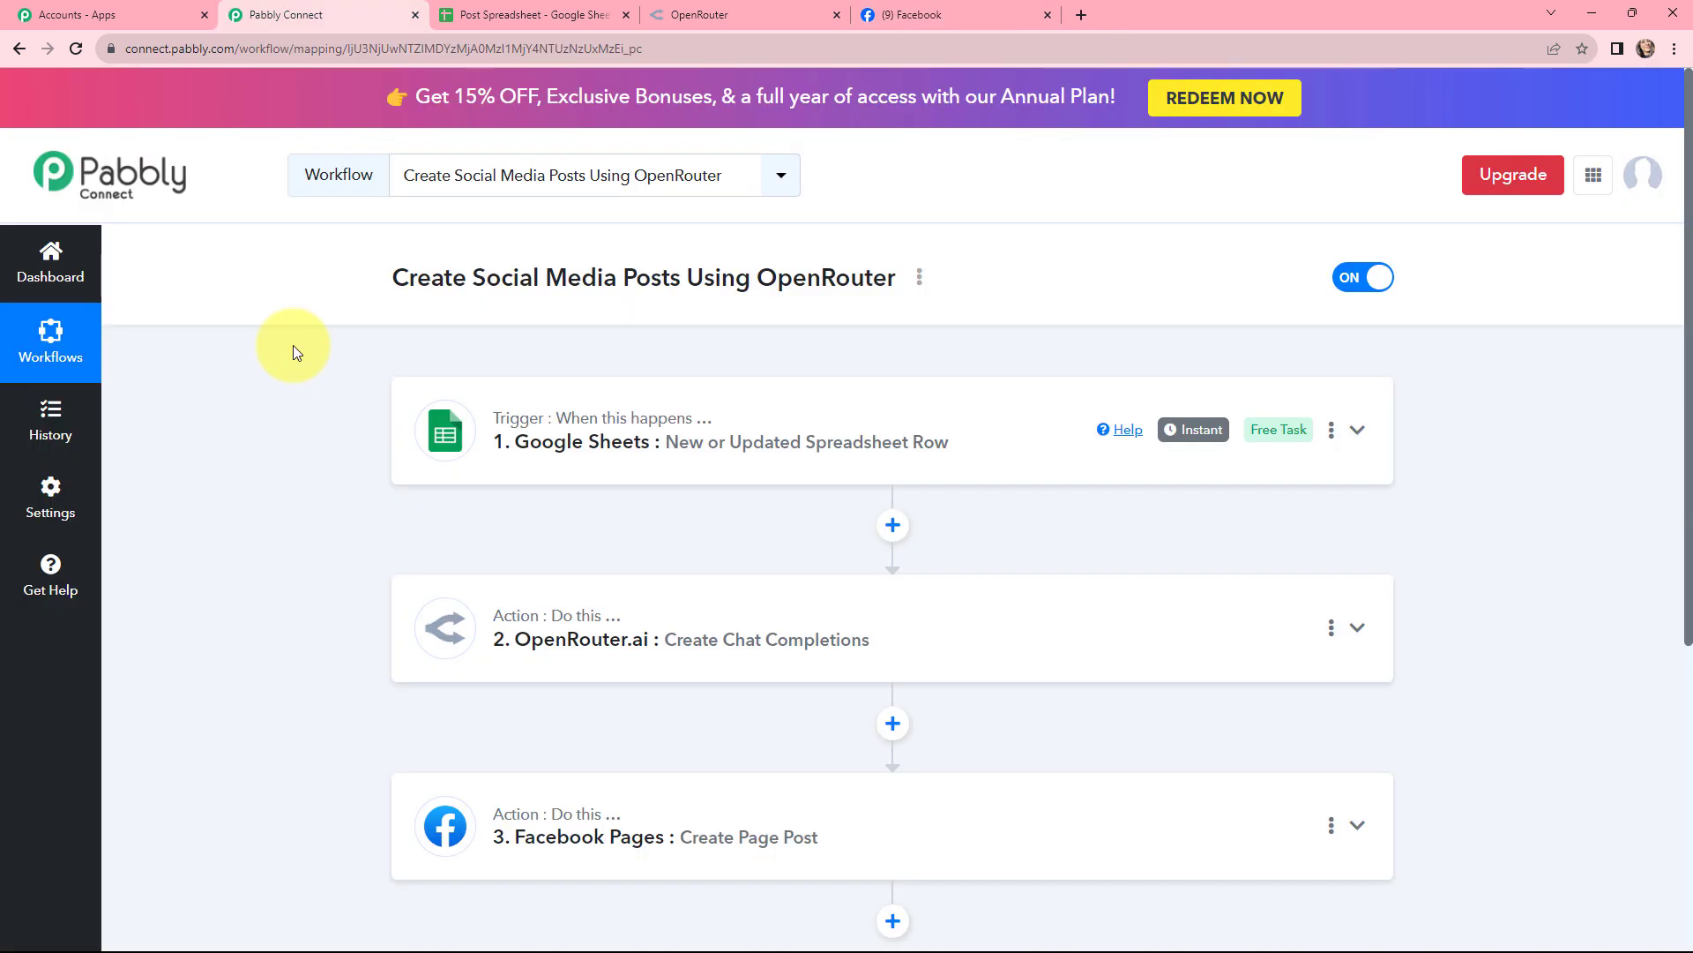